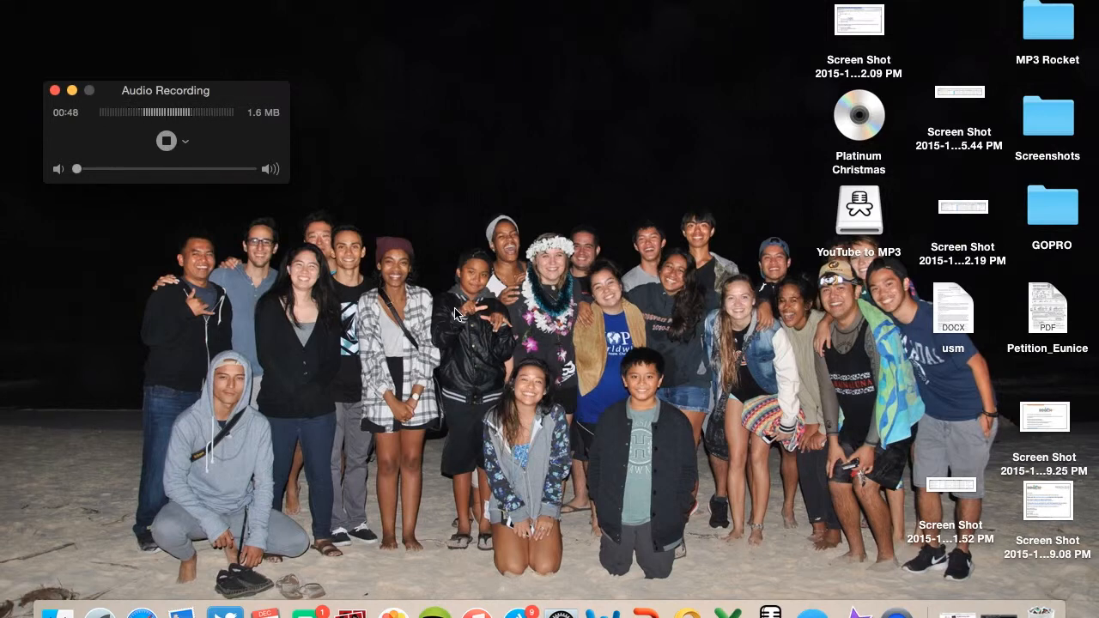
# - Switch to Microsoft Excel and create a new blank Excel Workbook from the gallery
pyautogui.click(725, 612)
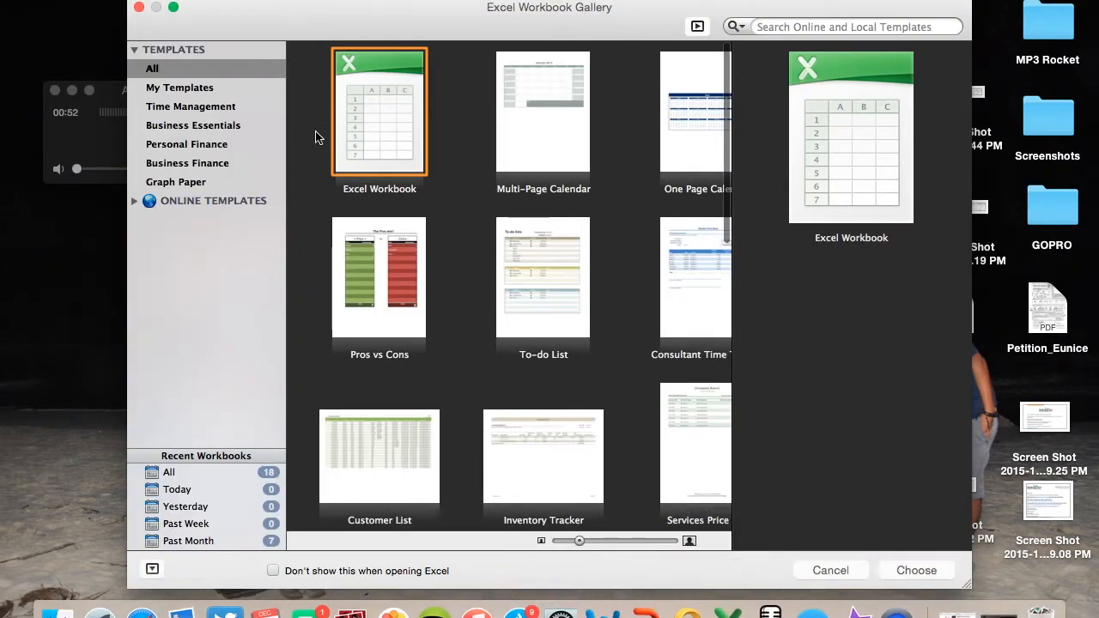
pyautogui.press('Return')
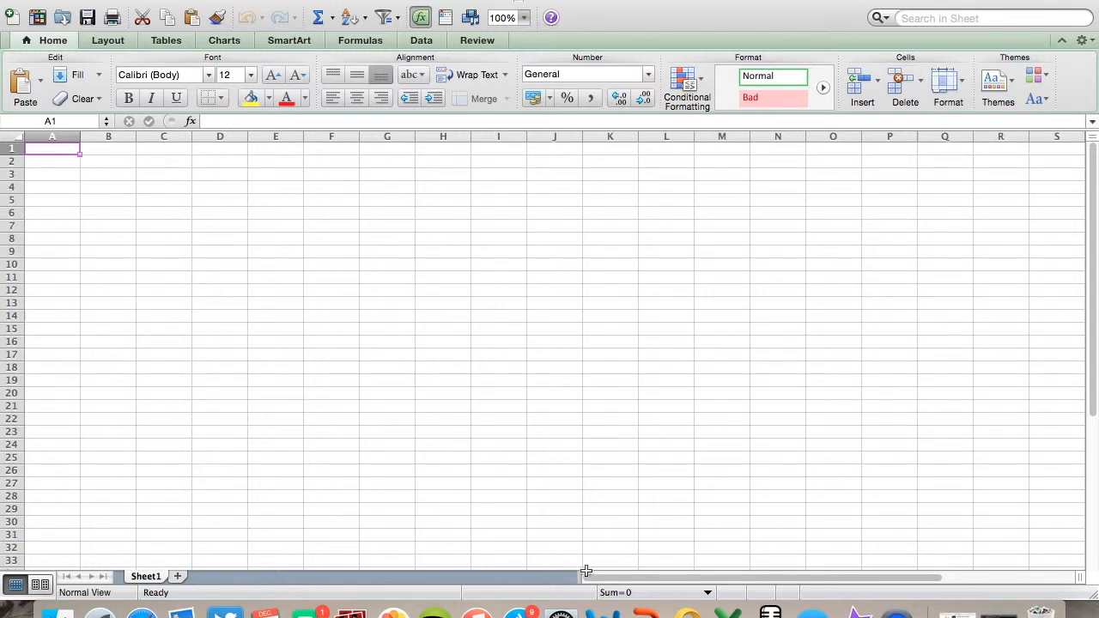
pyautogui.moveTo(646, 584); pyautogui.dragTo(824, 570)
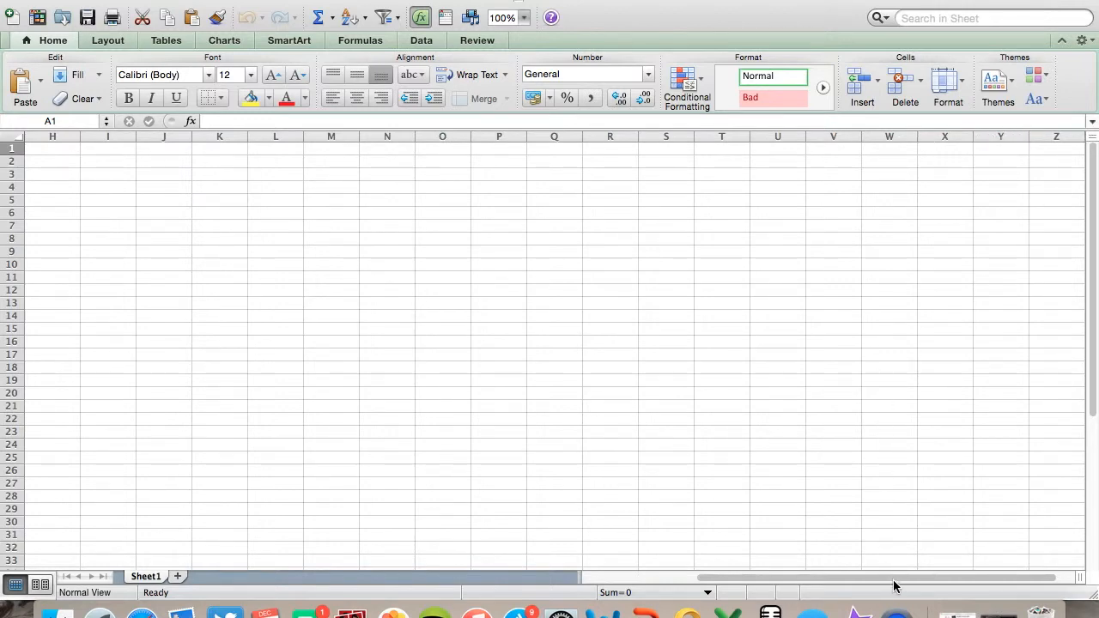
pyautogui.moveTo(892, 580); pyautogui.dragTo(658, 576)
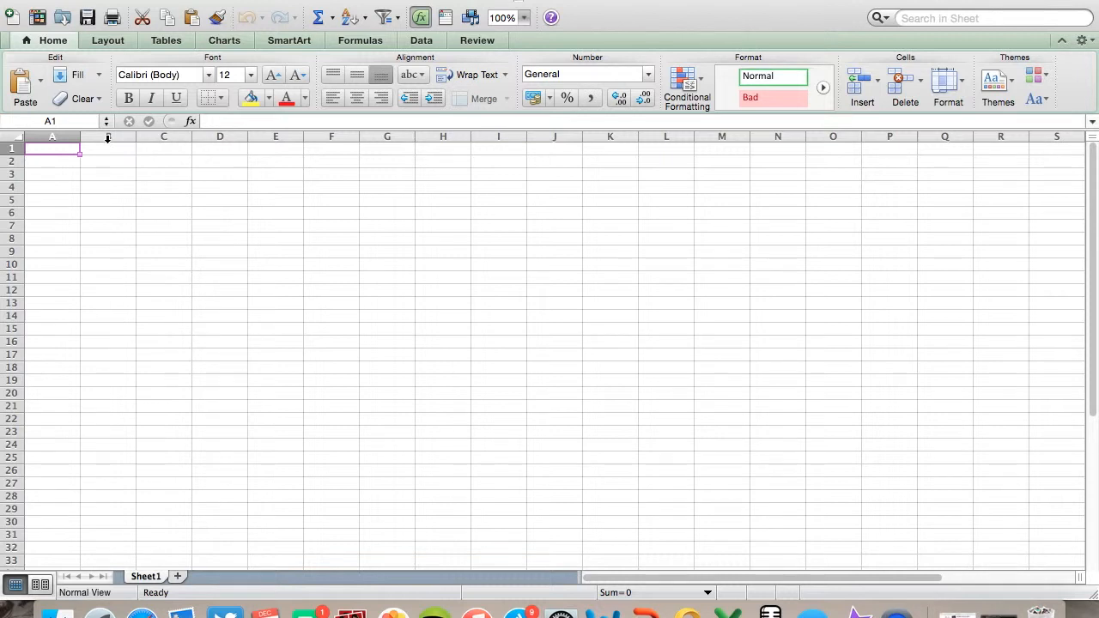
pyautogui.click(108, 227)
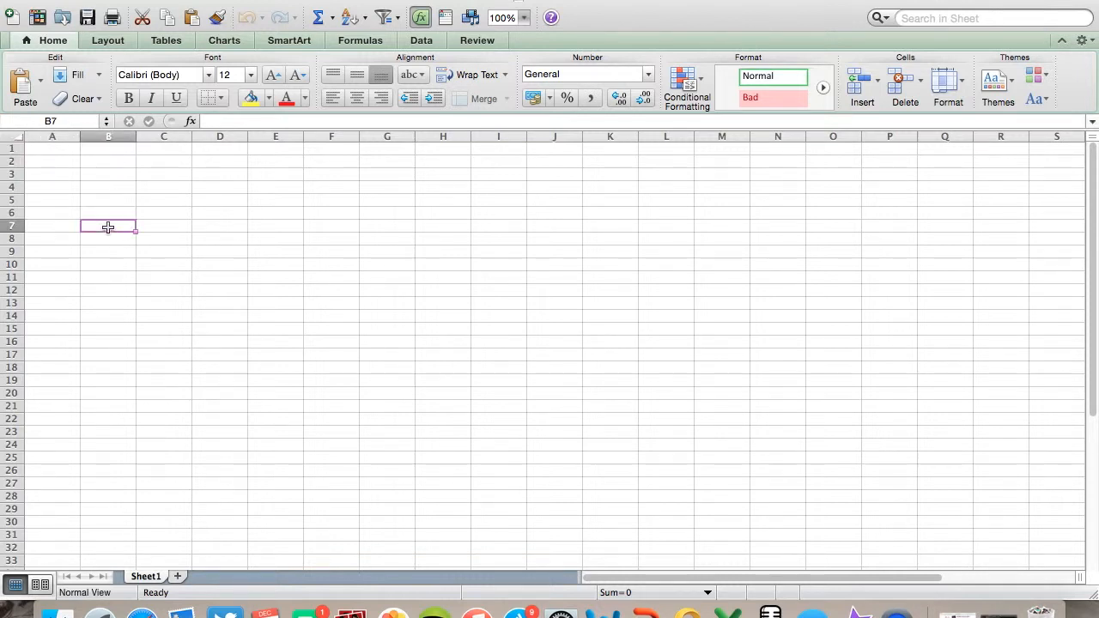
pyautogui.write('a')
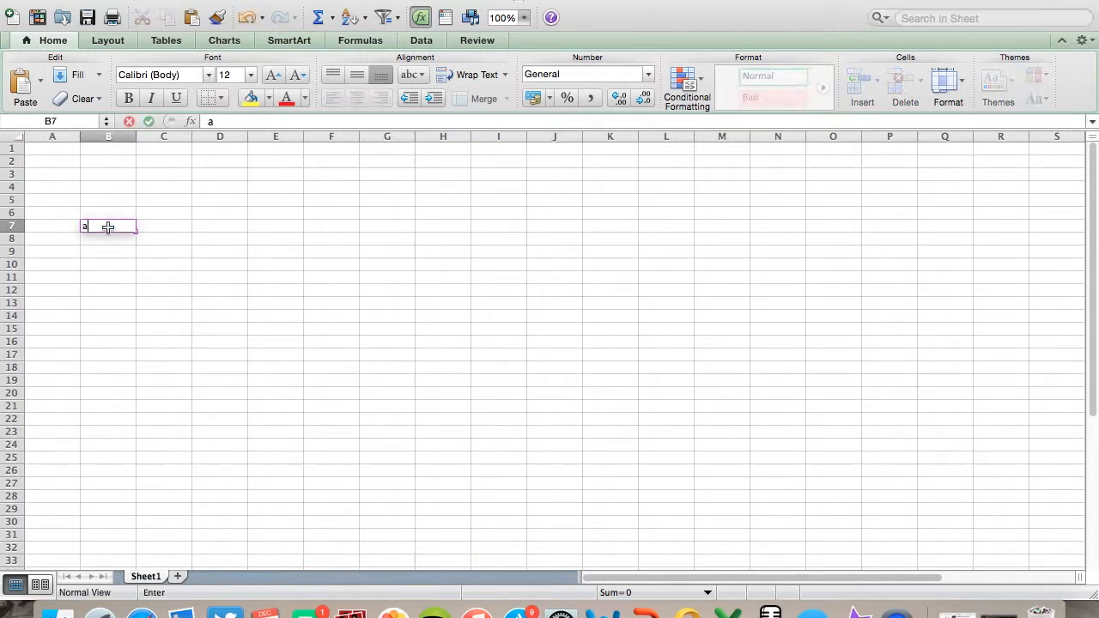
pyautogui.write('wesome')
pyautogui.press('BackSpace')
pyautogui.press('BackSpace')
pyautogui.press('BackSpace')
pyautogui.press('BackSpace')
pyautogui.press('BackSpace')
pyautogui.press('BackSpace')
pyautogui.press('BackSpace')
# - Apply All Borders to the cell range B2:E5 to form a four-by-four table grid
pyautogui.click(99, 163)
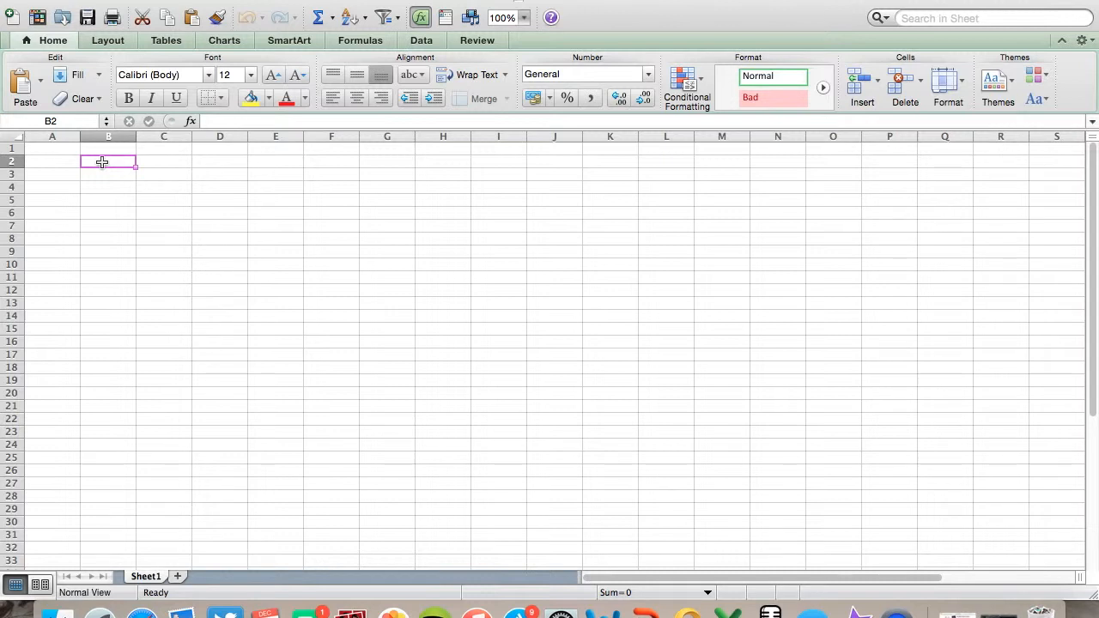
pyautogui.moveTo(101, 162); pyautogui.dragTo(275, 196)
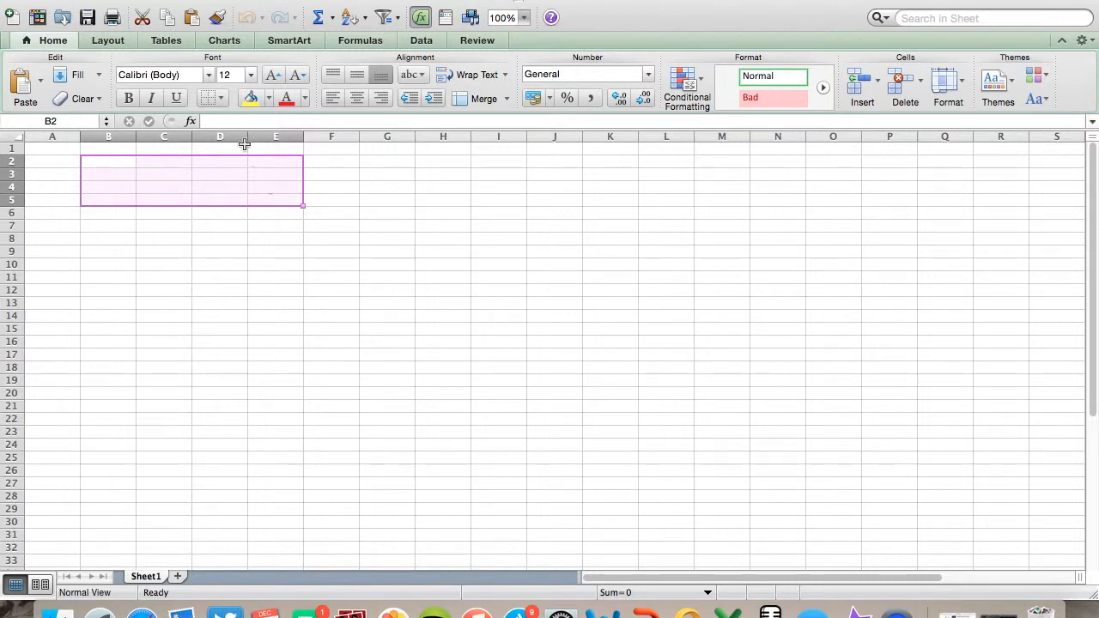
pyautogui.click(212, 101)
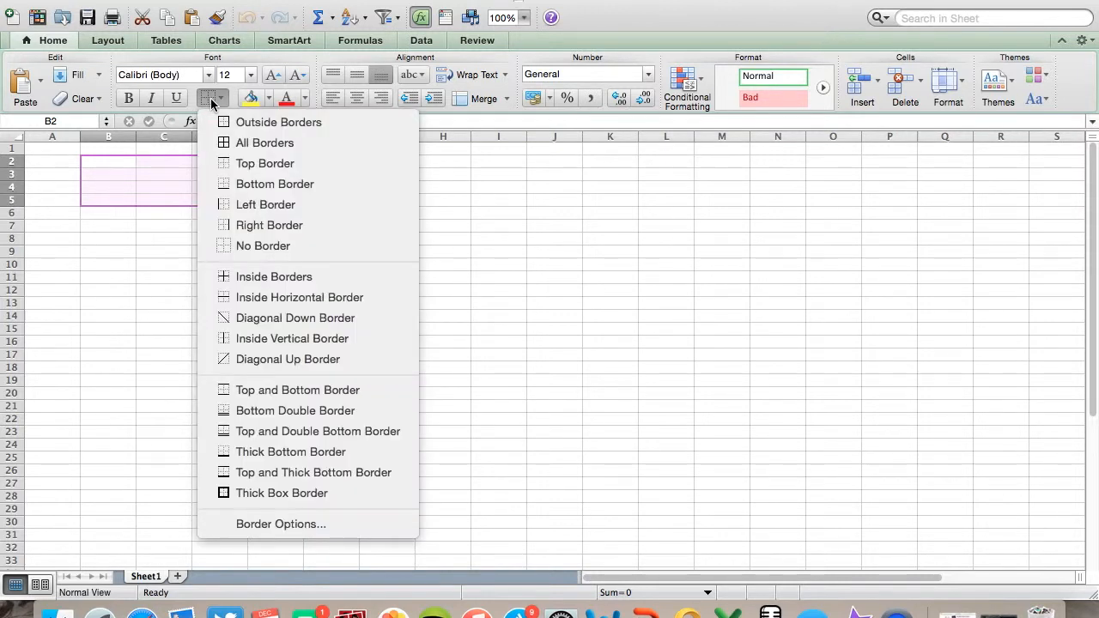
pyautogui.click(252, 152)
pyautogui.click(392, 211)
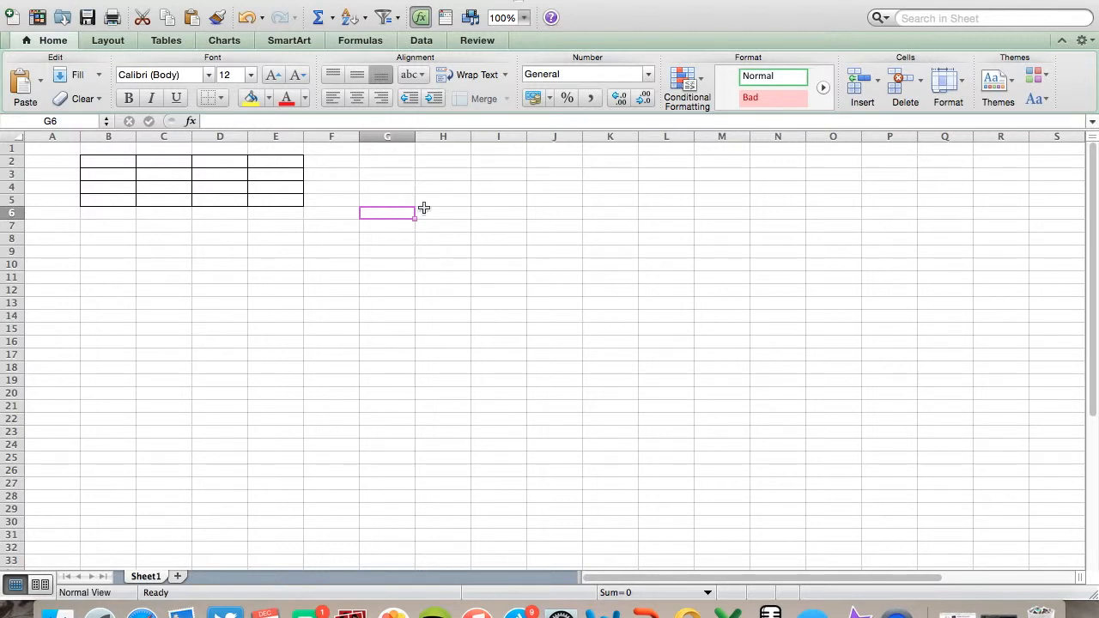
# - Enter the column headers "elmo" in C2, "spongebob" in D2 and "ema watson" in E2
pyautogui.click(161, 161)
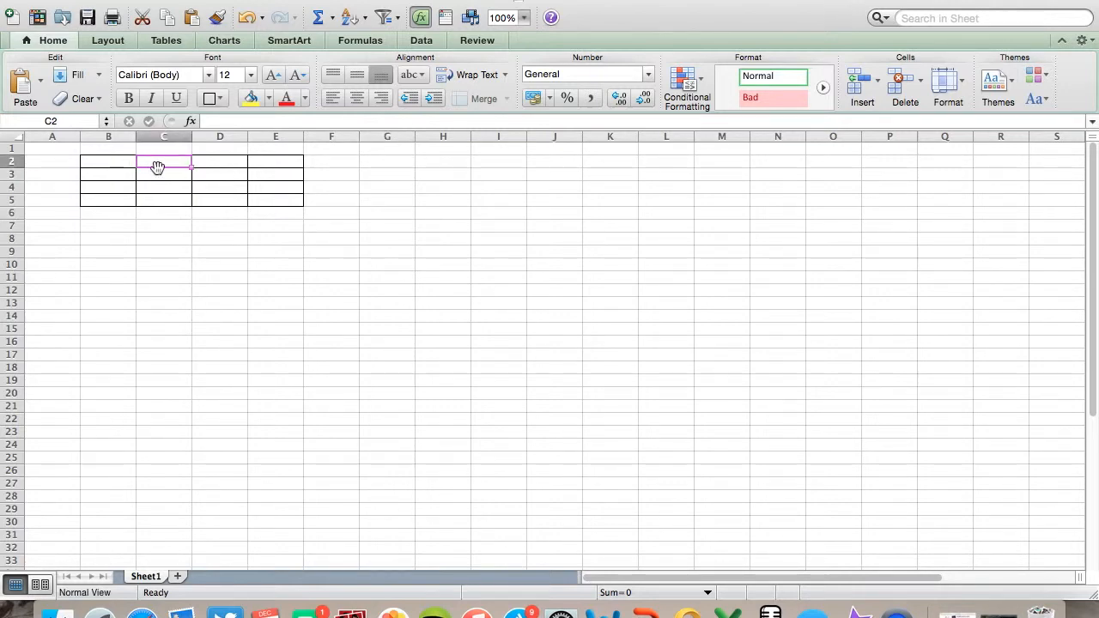
pyautogui.write('elmo')
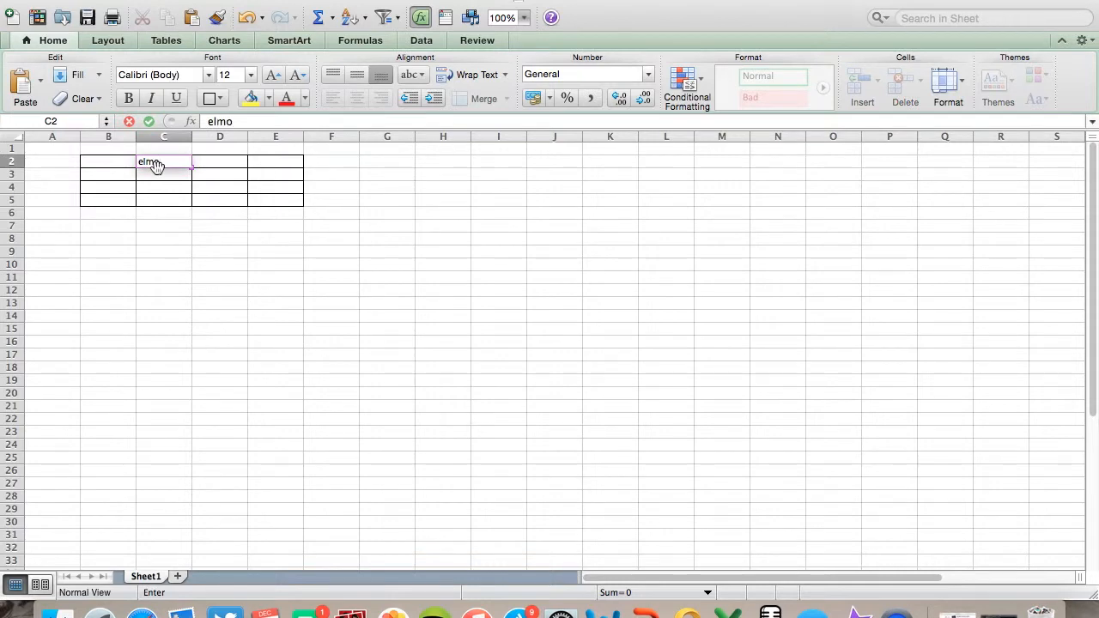
pyautogui.click(235, 166)
pyautogui.write('sp')
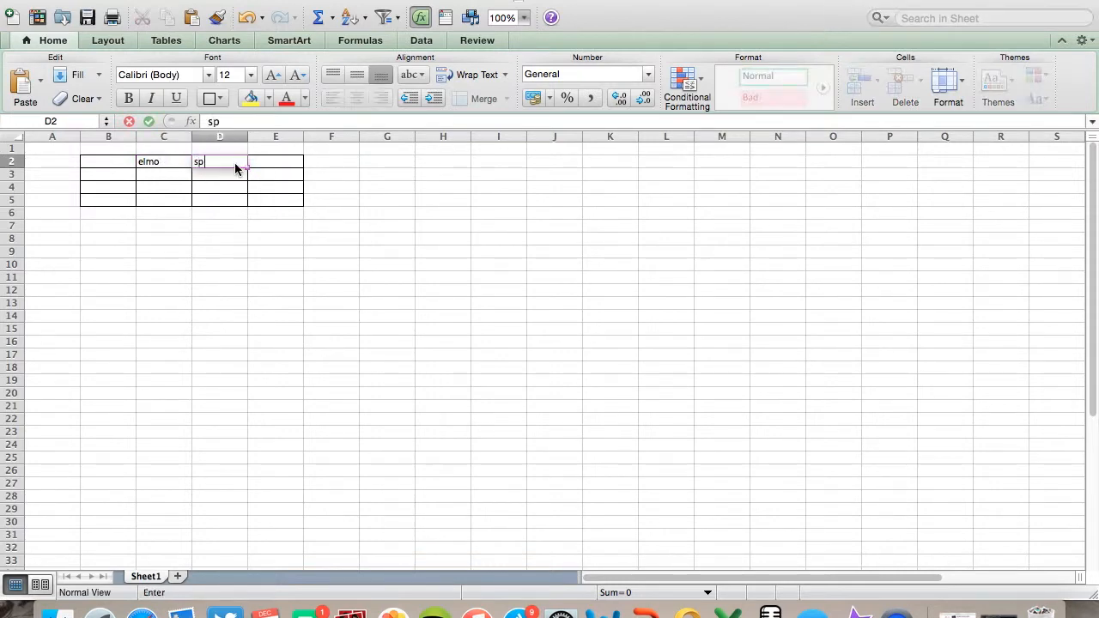
pyautogui.write('ongebob')
pyautogui.click(282, 163)
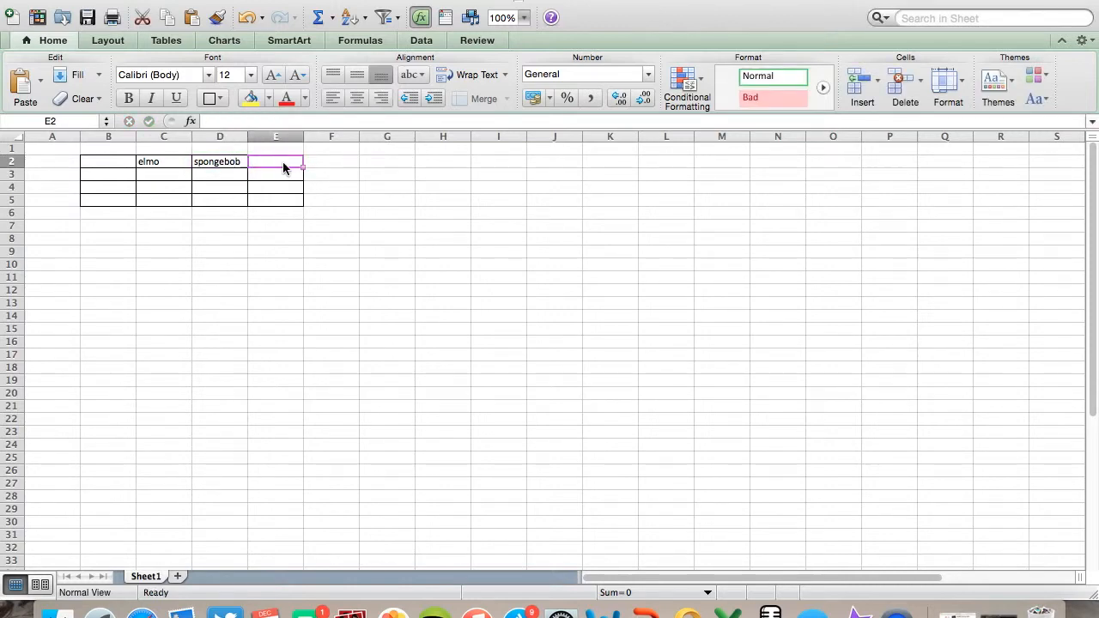
pyautogui.write('emma')
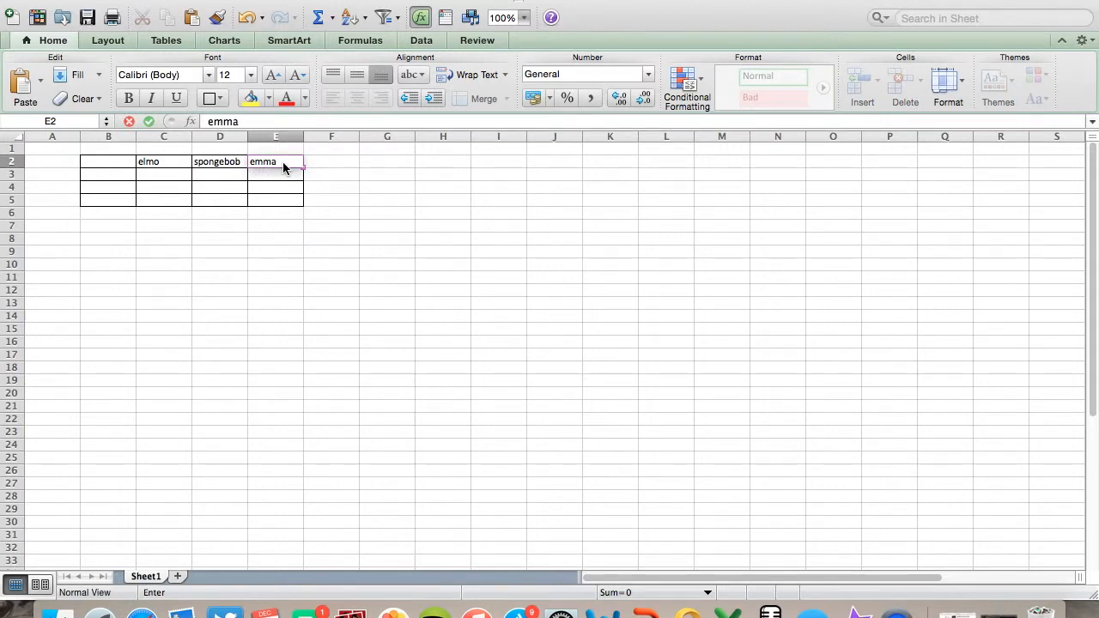
pyautogui.press('BackSpace')
pyautogui.press('BackSpace')
pyautogui.write('a watson')
pyautogui.click(115, 178)
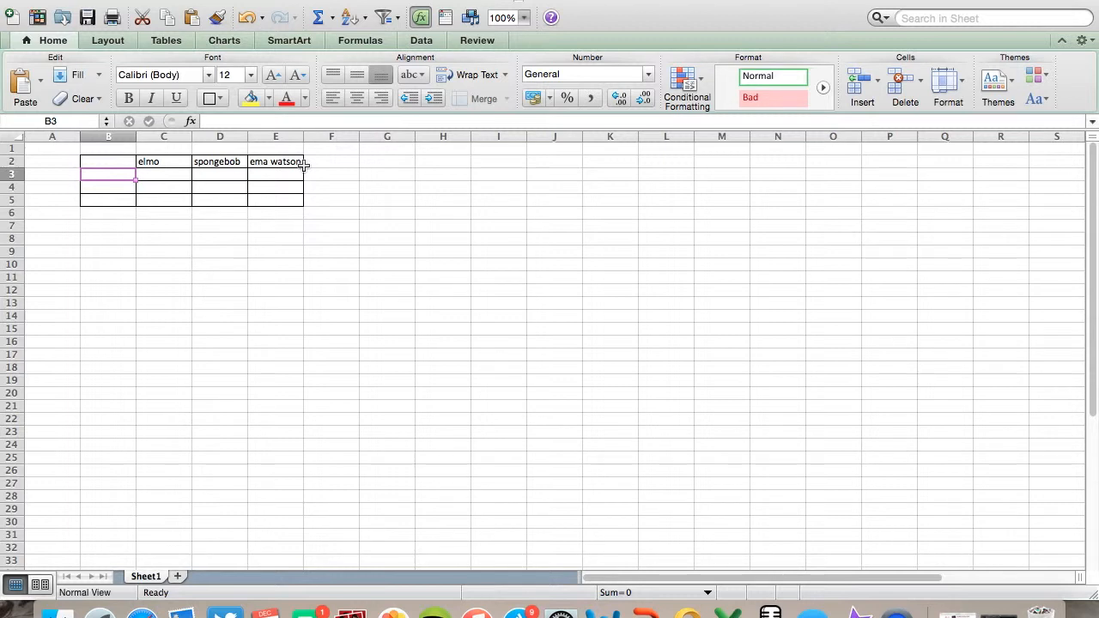
# - Enter the header "Country" in cell B2 of the table
pyautogui.click(117, 163)
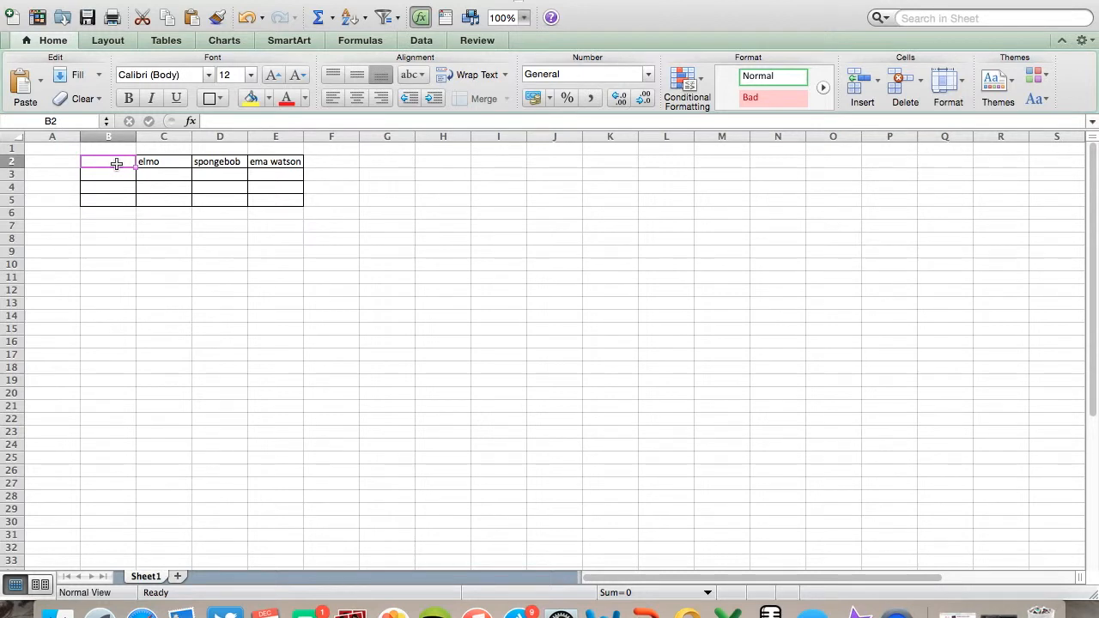
pyautogui.write('Country')
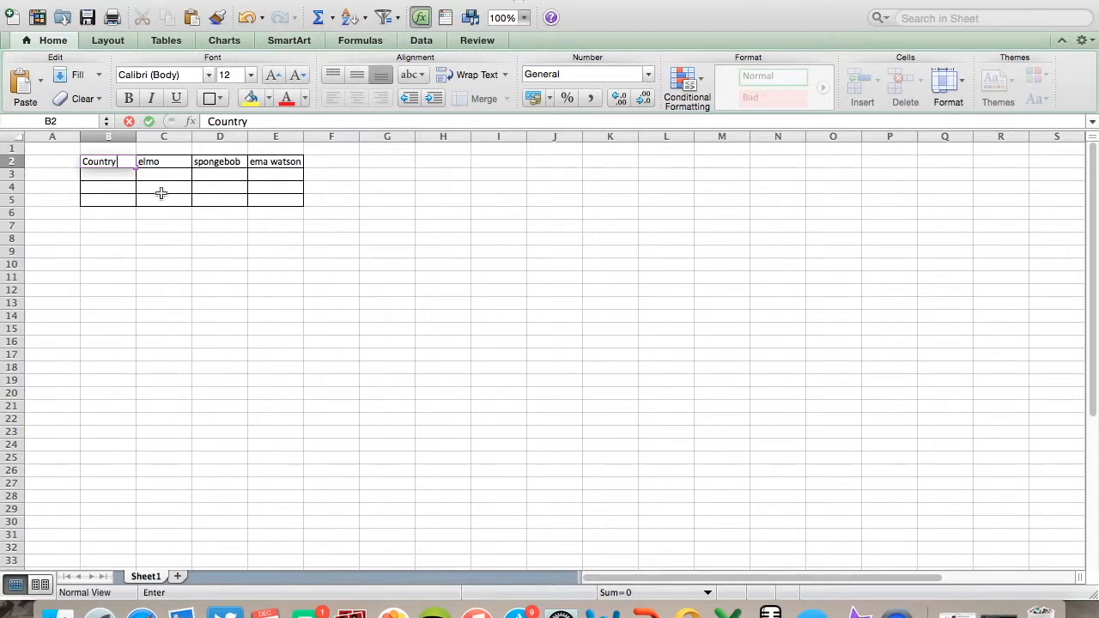
pyautogui.click(127, 170)
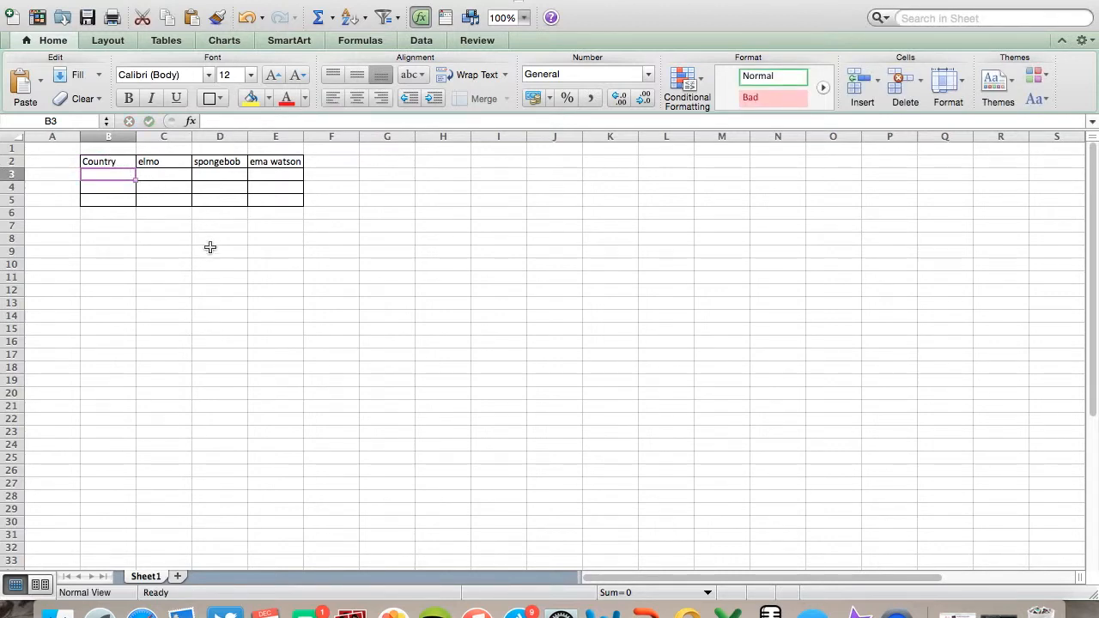
# - Fill the header row B2:E2 with the light green standard color
pyautogui.moveTo(97, 162); pyautogui.dragTo(141, 162)
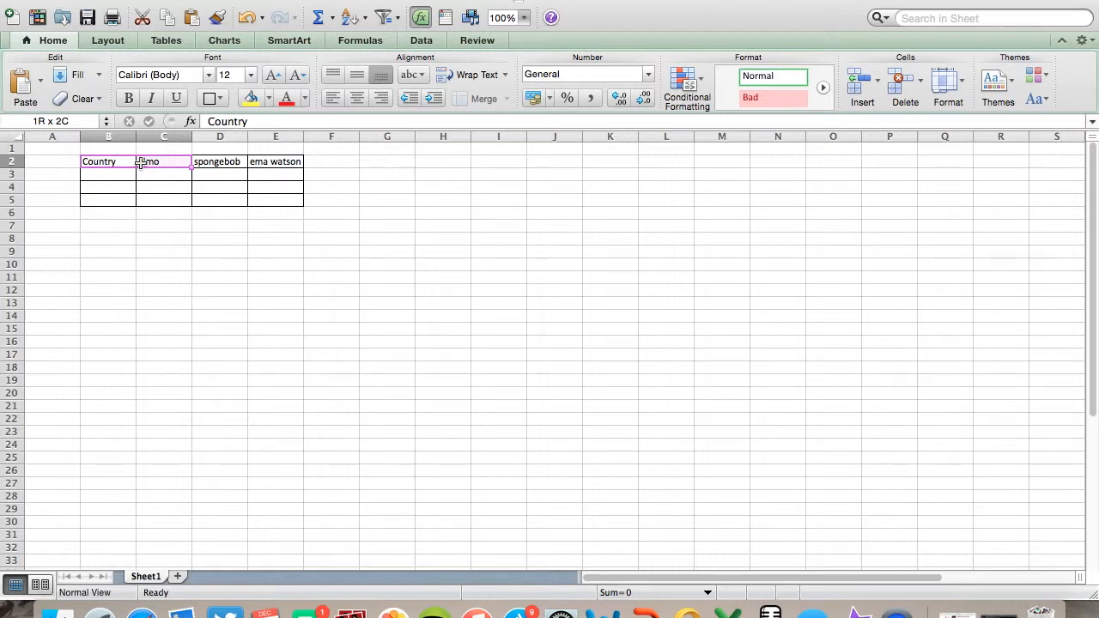
pyautogui.moveTo(141, 163); pyautogui.dragTo(274, 163)
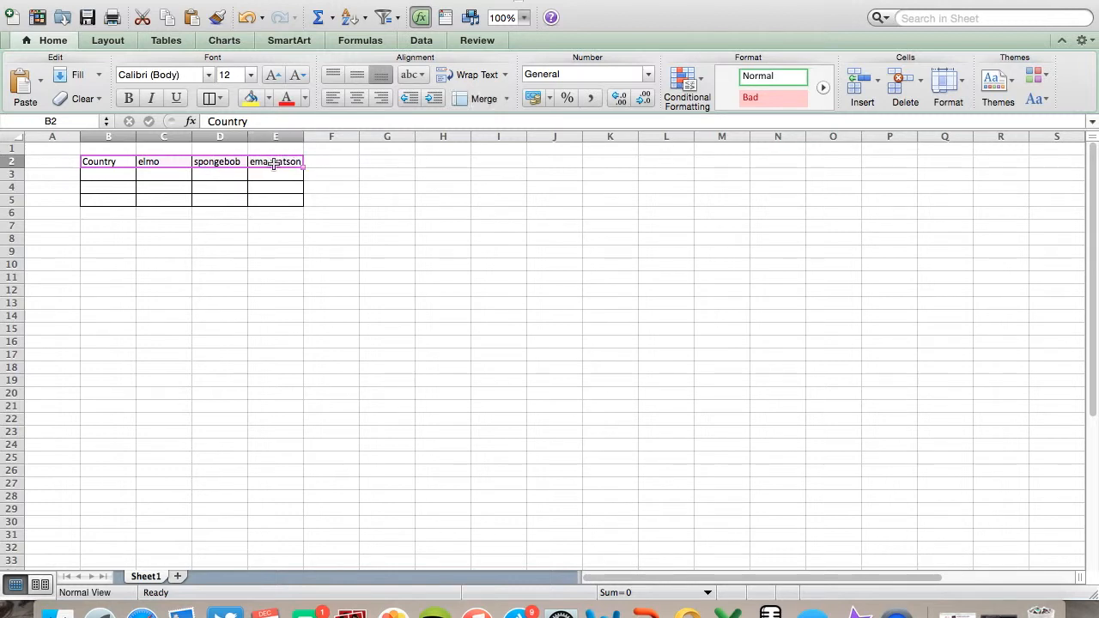
pyautogui.click(270, 100)
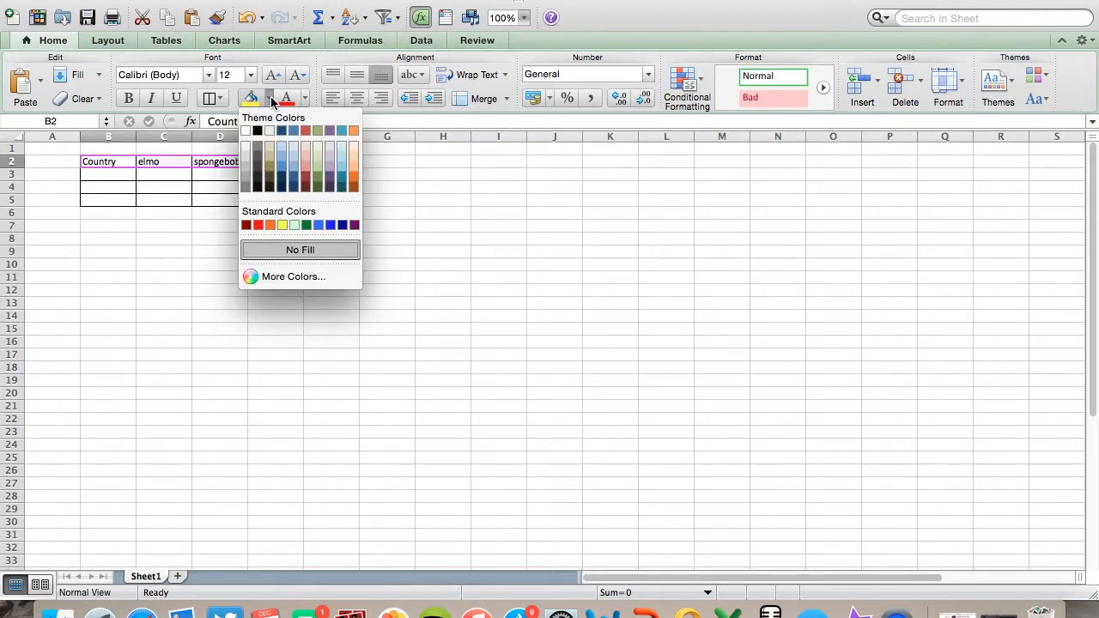
pyautogui.click(294, 226)
pyautogui.click(349, 223)
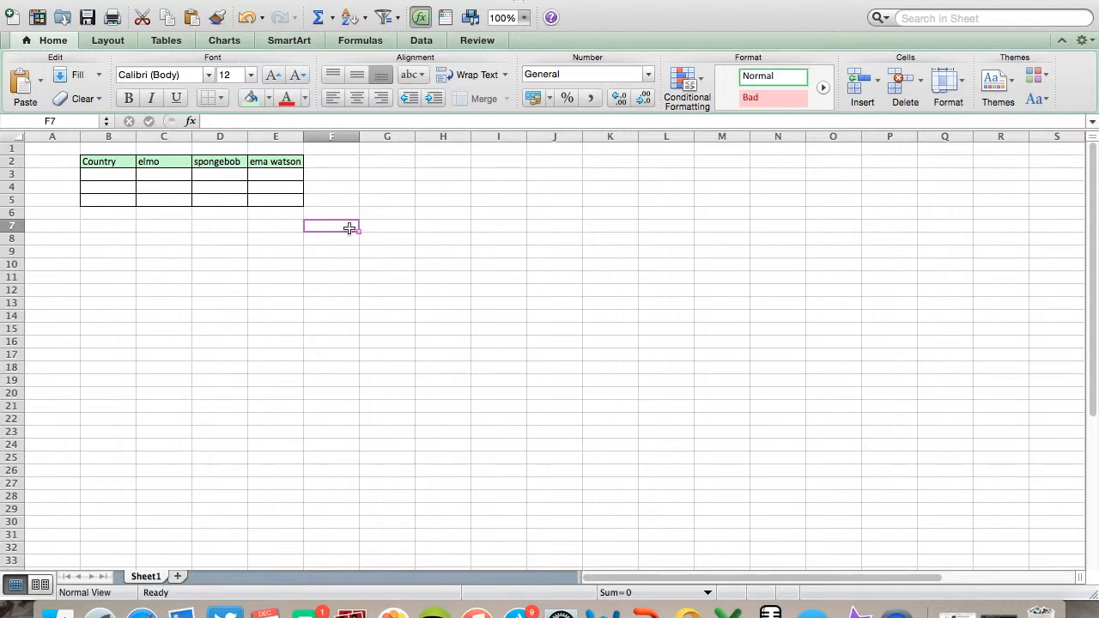
# - List the countries USA, UK and Africa in cells B3 to B5 under the Country header
pyautogui.click(97, 176)
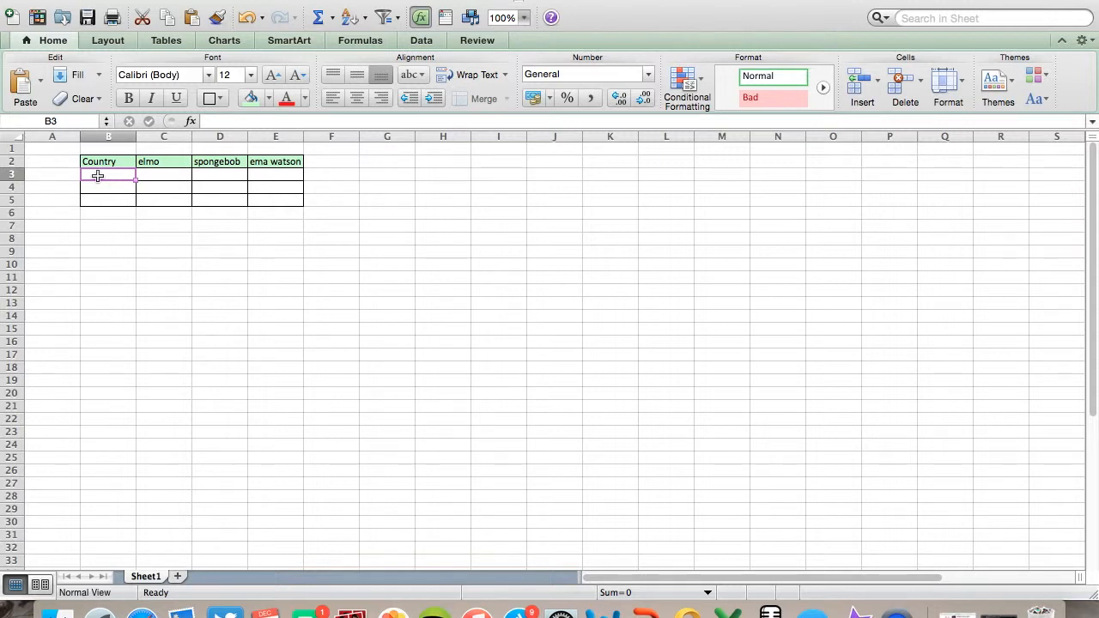
pyautogui.write('USA')
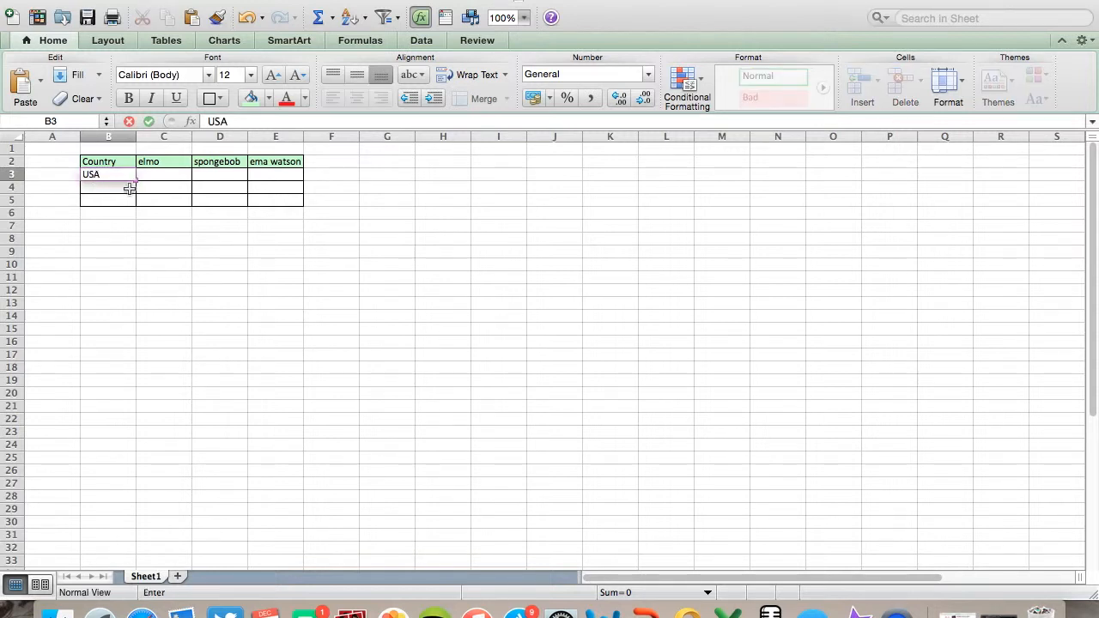
pyautogui.press('Return')
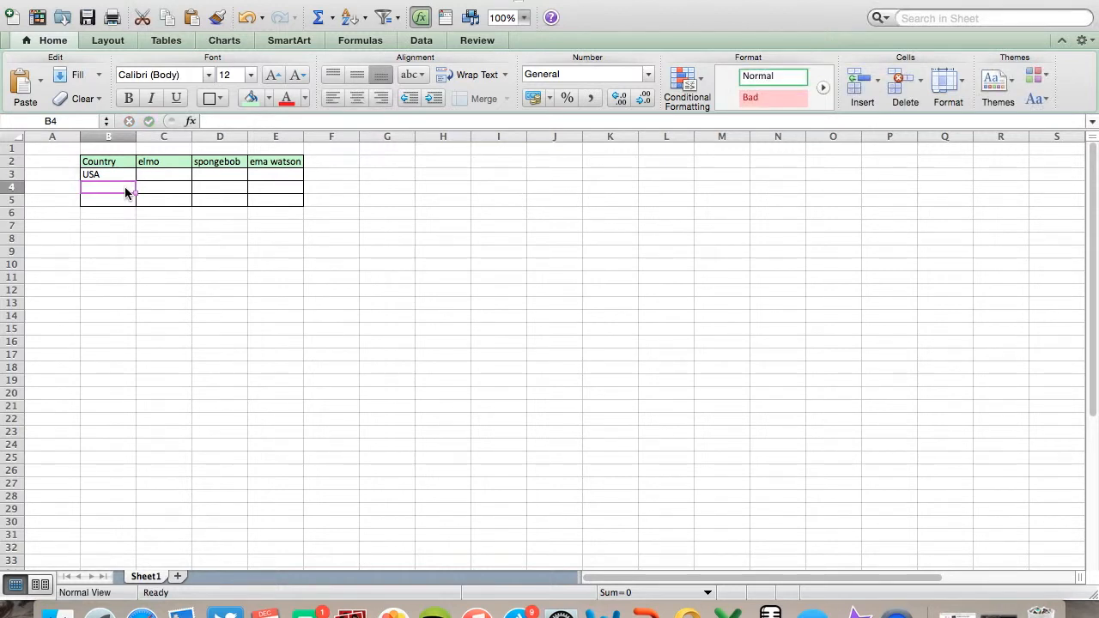
pyautogui.write('UK')
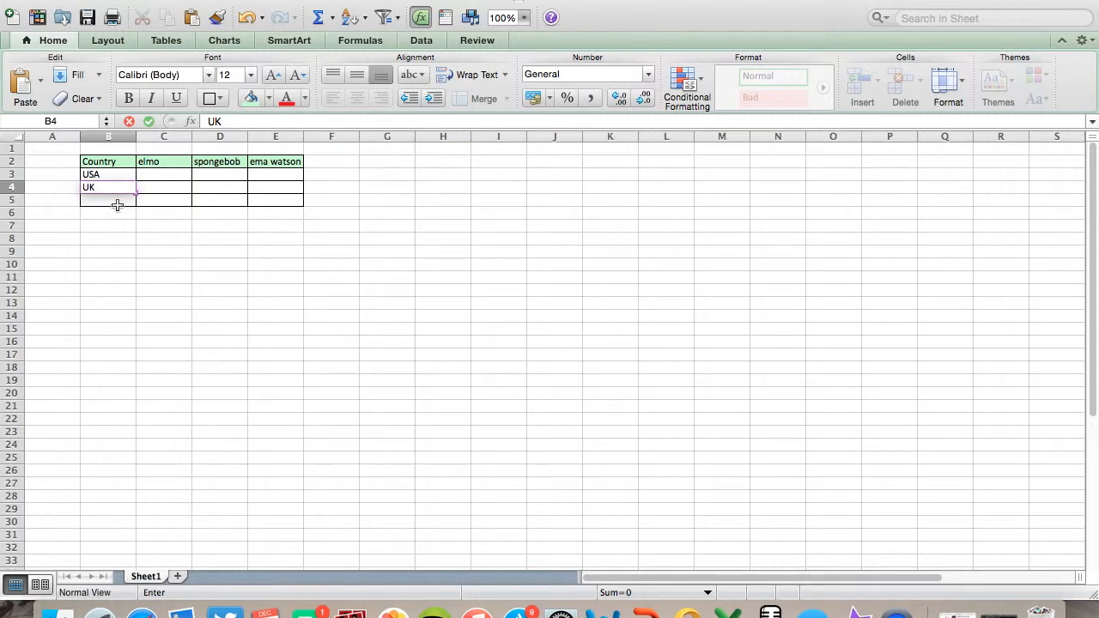
pyautogui.press('Return')
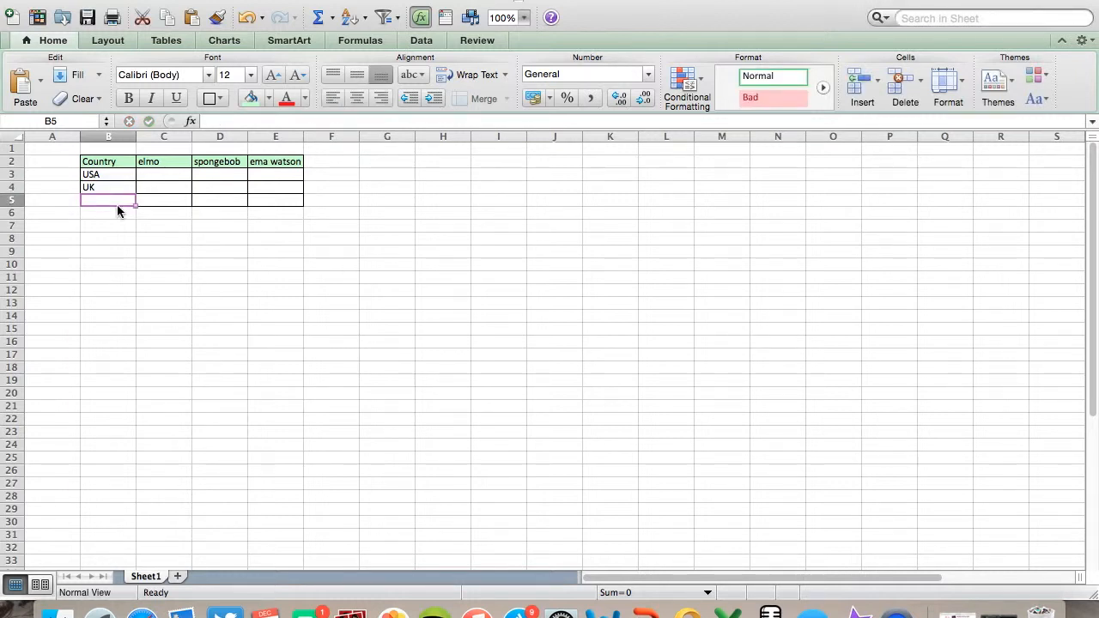
pyautogui.write('AF')
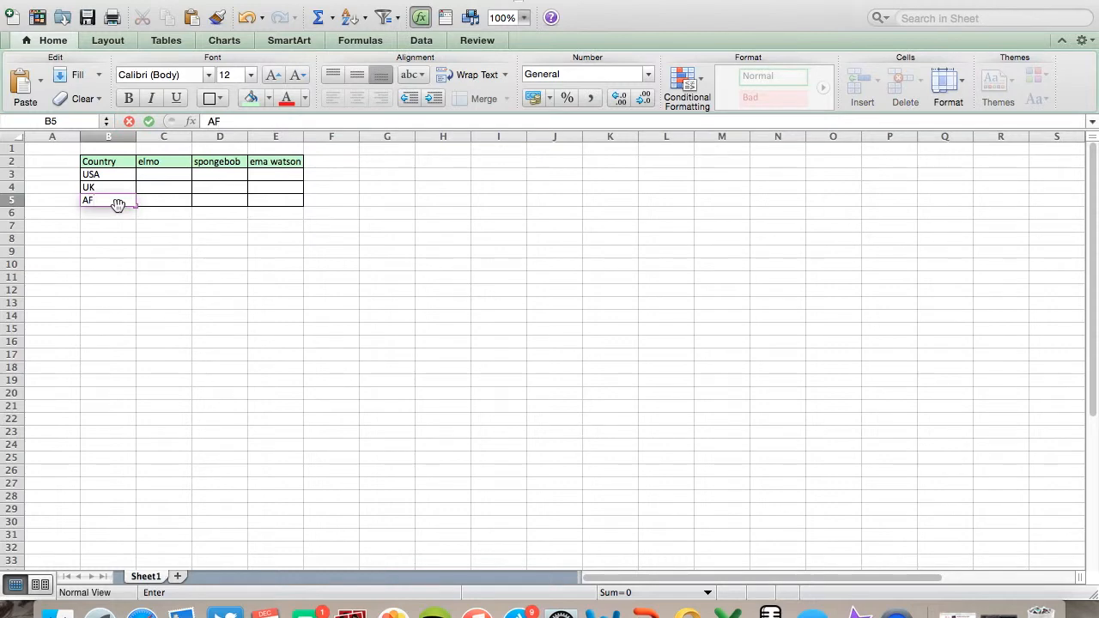
pyautogui.press('BackSpace')
pyautogui.write('frica')
# - Fill the USA row with "20 + Million" in C3, "45+ Million" in D3 and "4+ Million" in E3
pyautogui.click(149, 176)
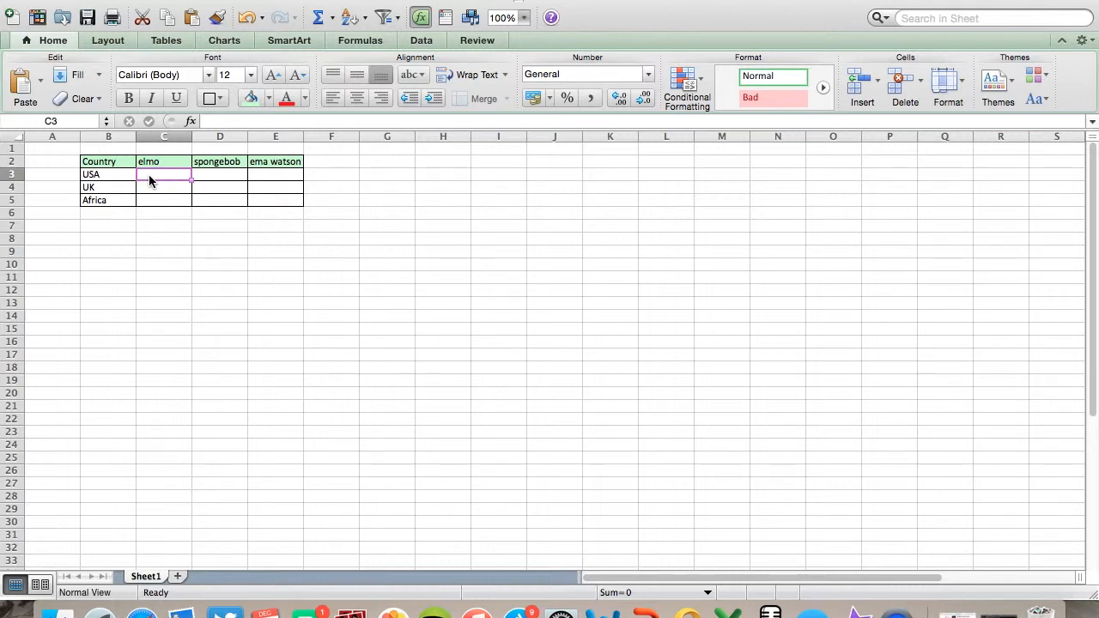
pyautogui.write('20')
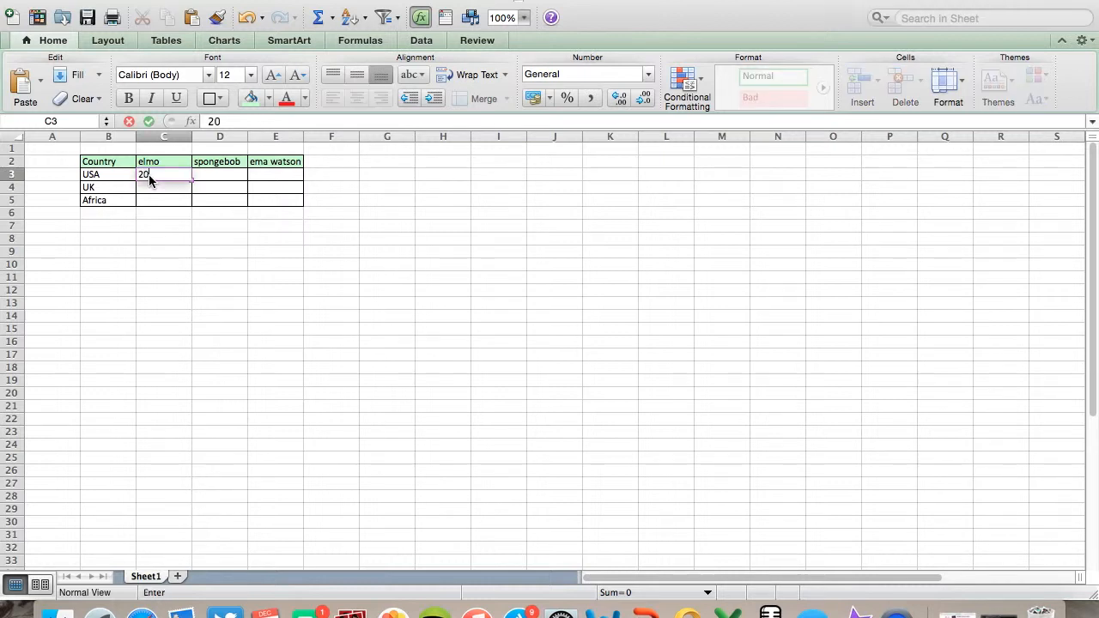
pyautogui.write(' + Million')
pyautogui.click(217, 174)
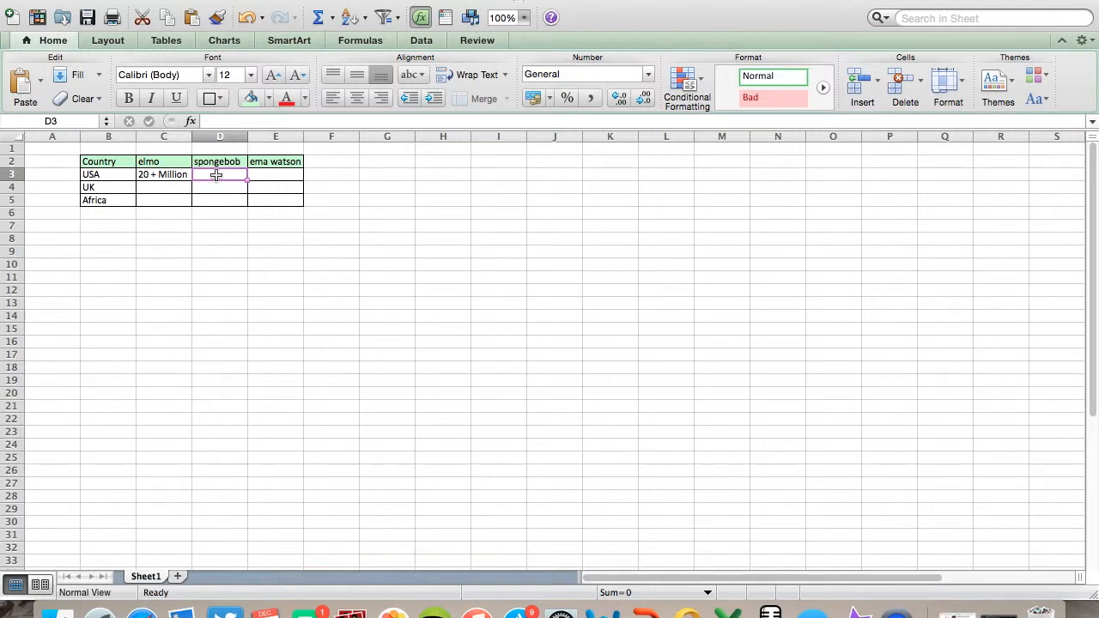
pyautogui.write('45')
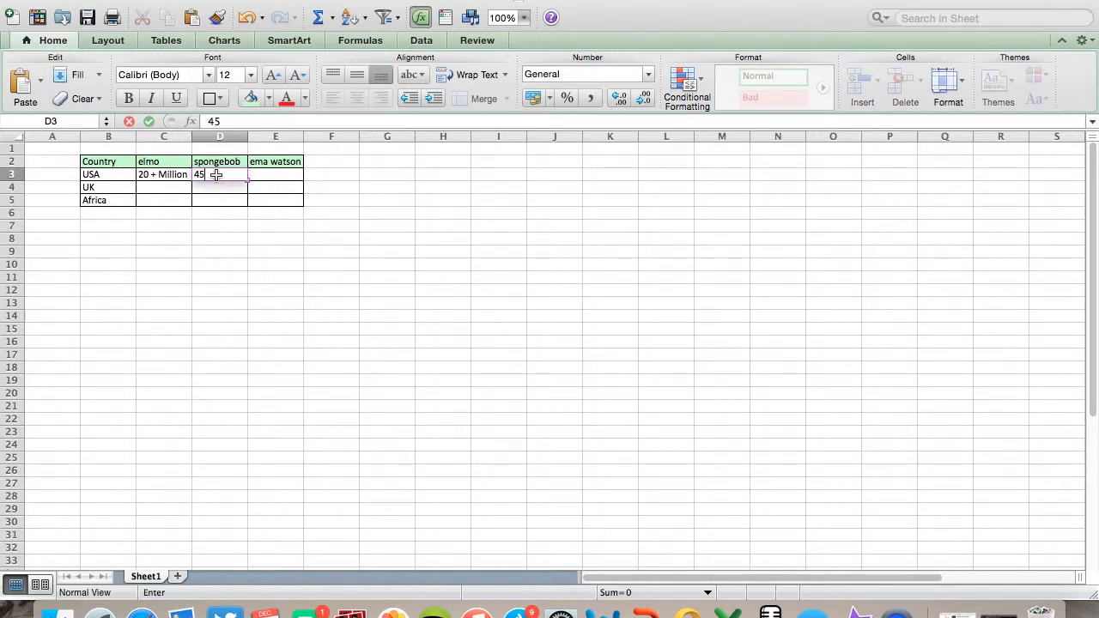
pyautogui.write('+ Million')
pyautogui.click(288, 176)
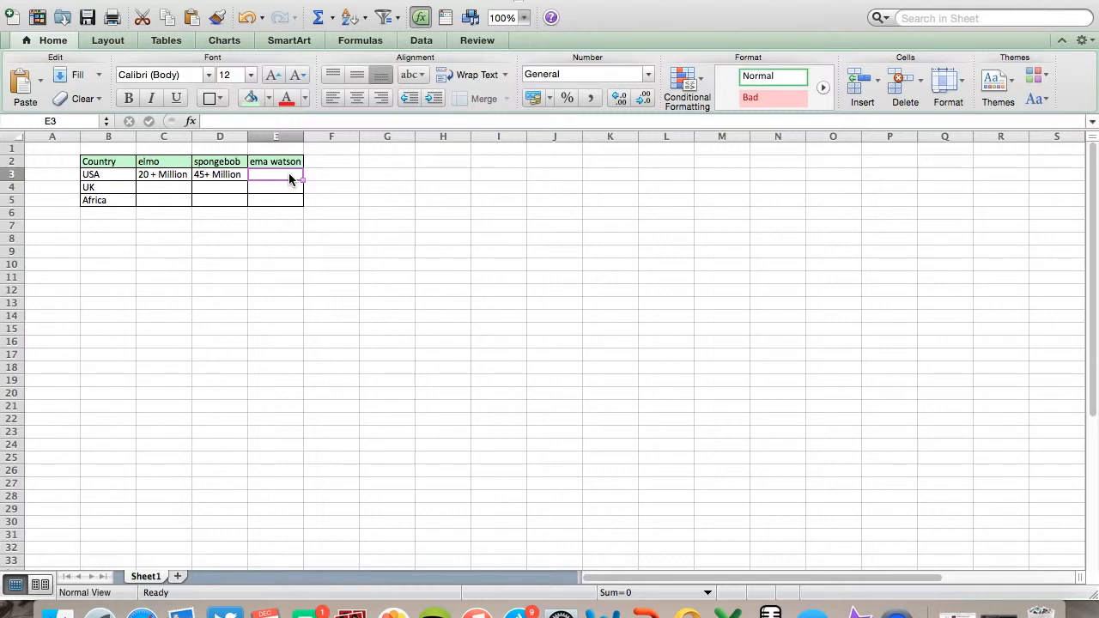
pyautogui.write('4+')
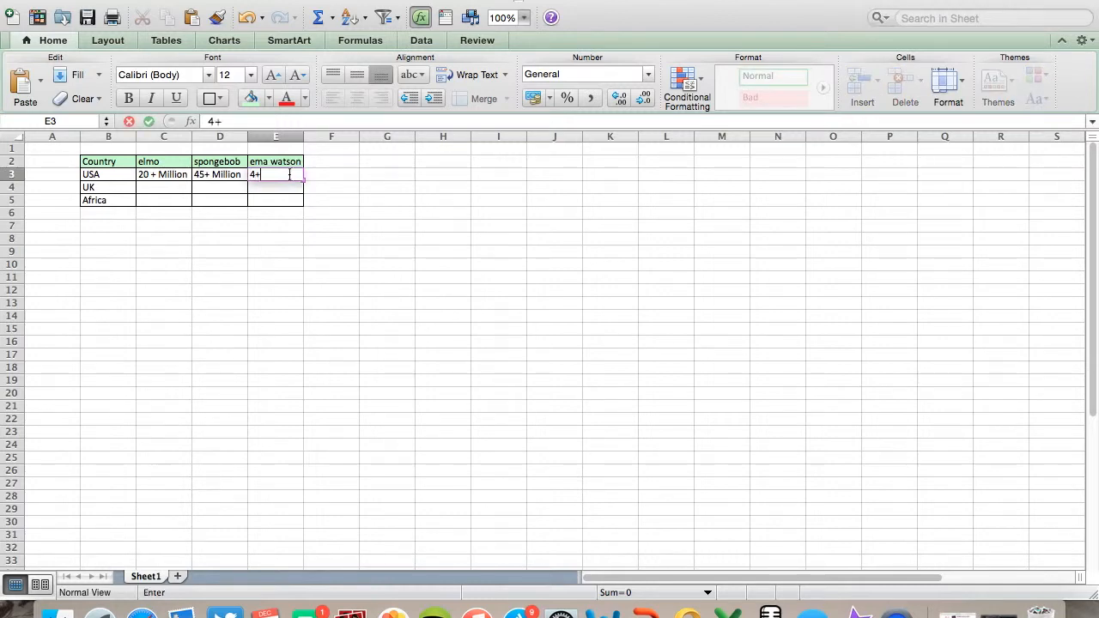
pyautogui.write(' Million')
# - Enter "200 Hundred" in C4 as the UK figure for elmo and widen column C to 11.00 to fit it
pyautogui.click(153, 194)
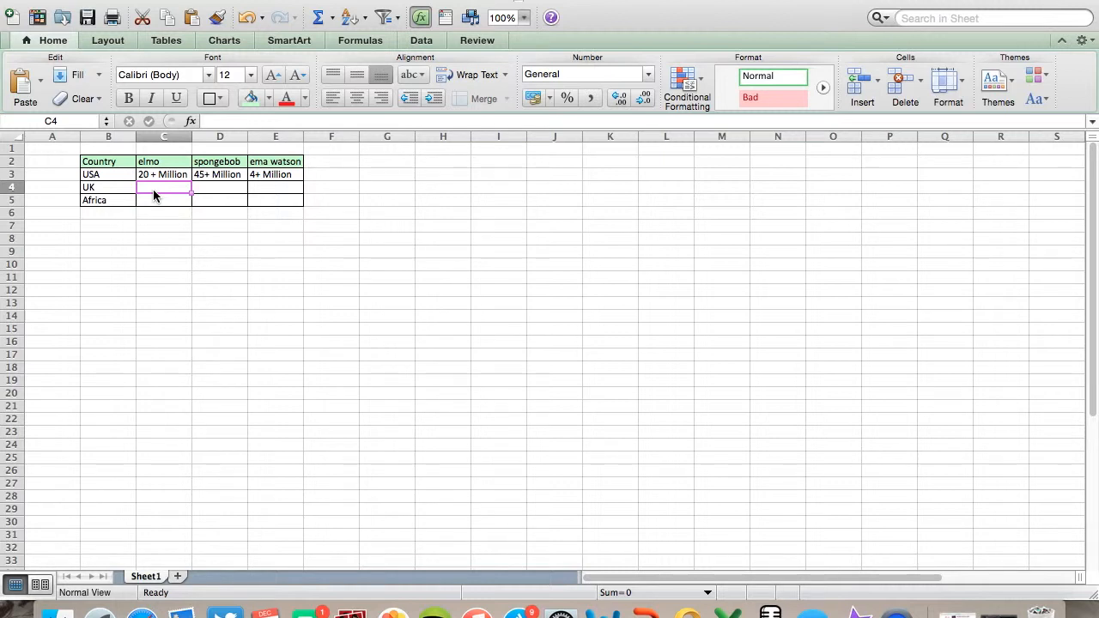
pyautogui.write('20')
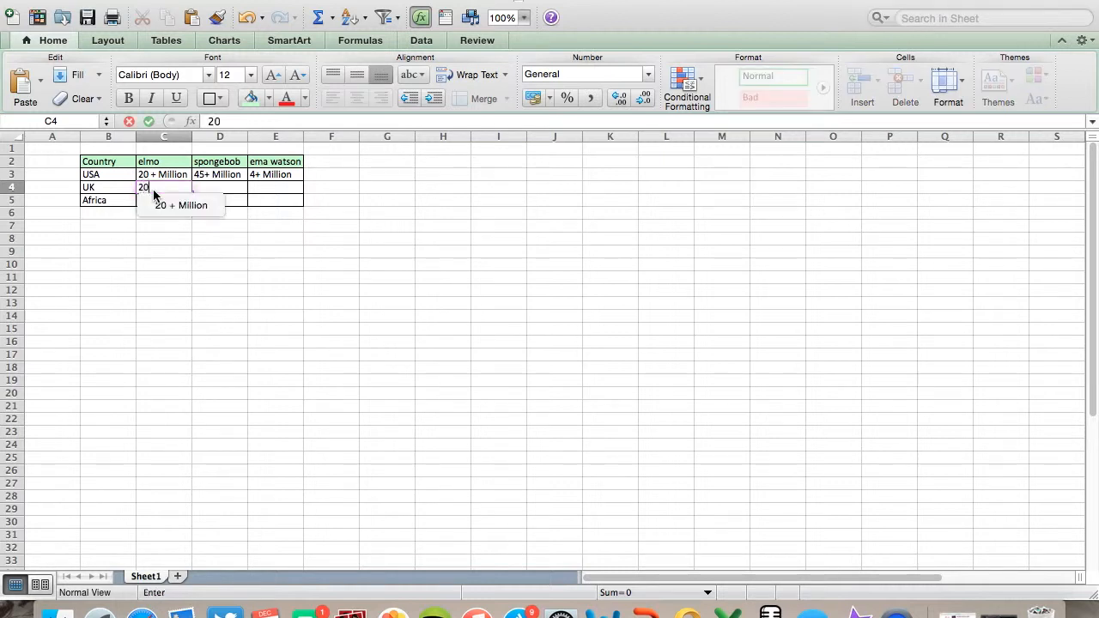
pyautogui.write('0 /h')
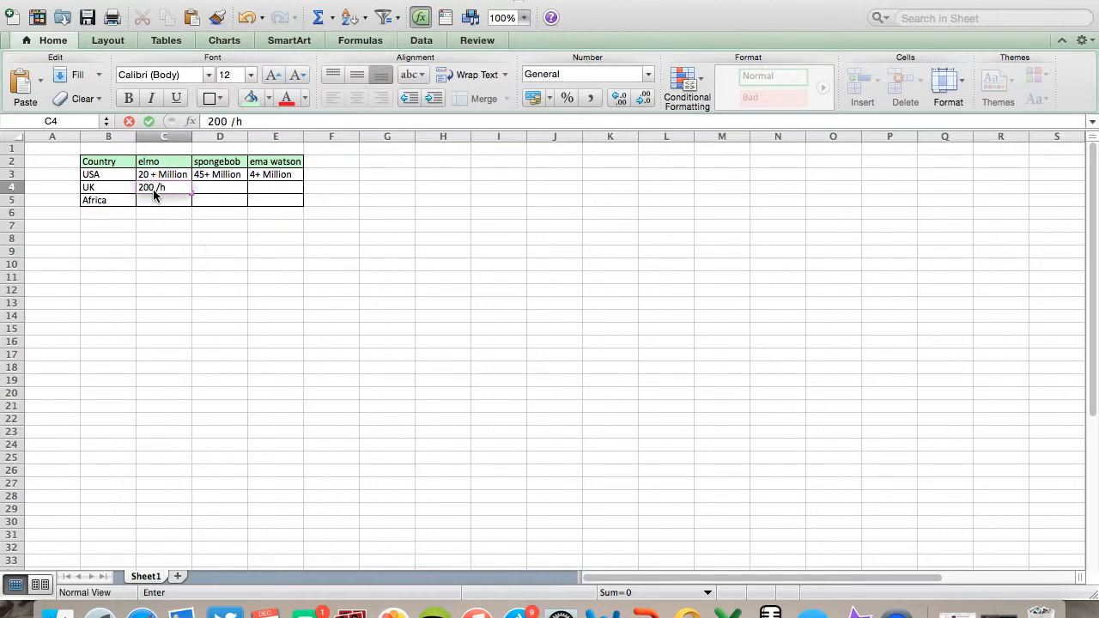
pyautogui.press('BackSpace')
pyautogui.press('BackSpace')
pyautogui.write('Hundred')
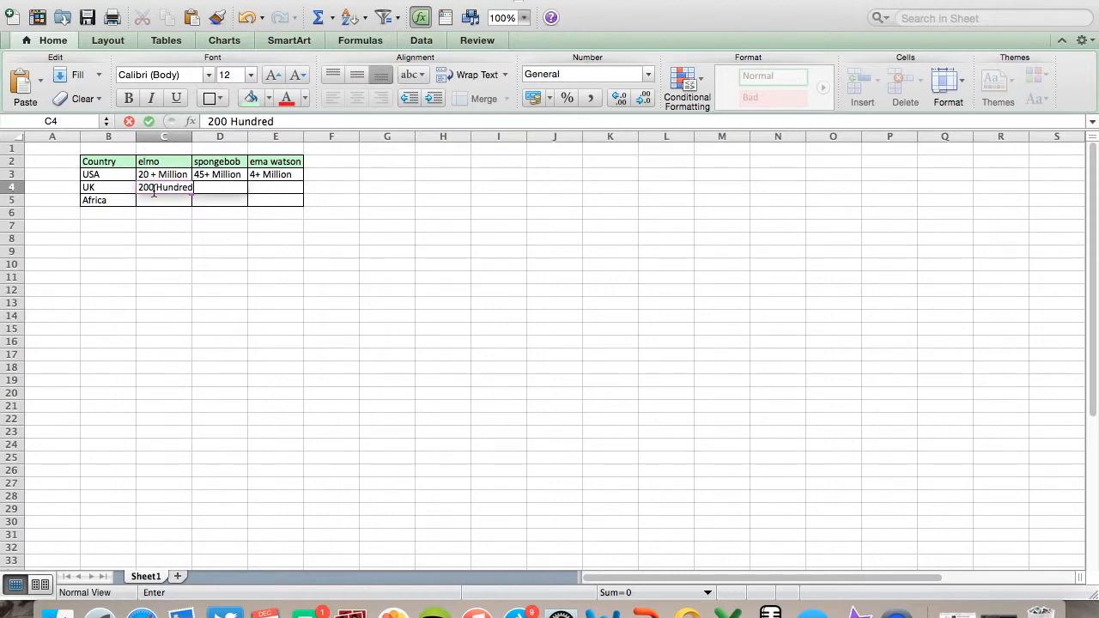
pyautogui.click(257, 225)
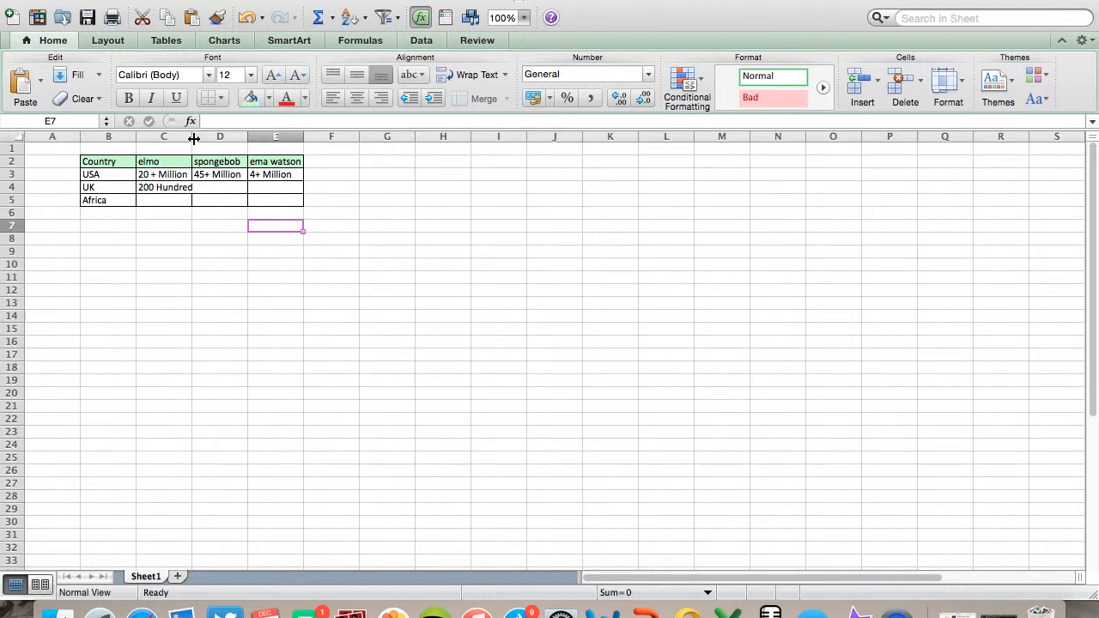
pyautogui.moveTo(190, 137); pyautogui.dragTo(194, 137)
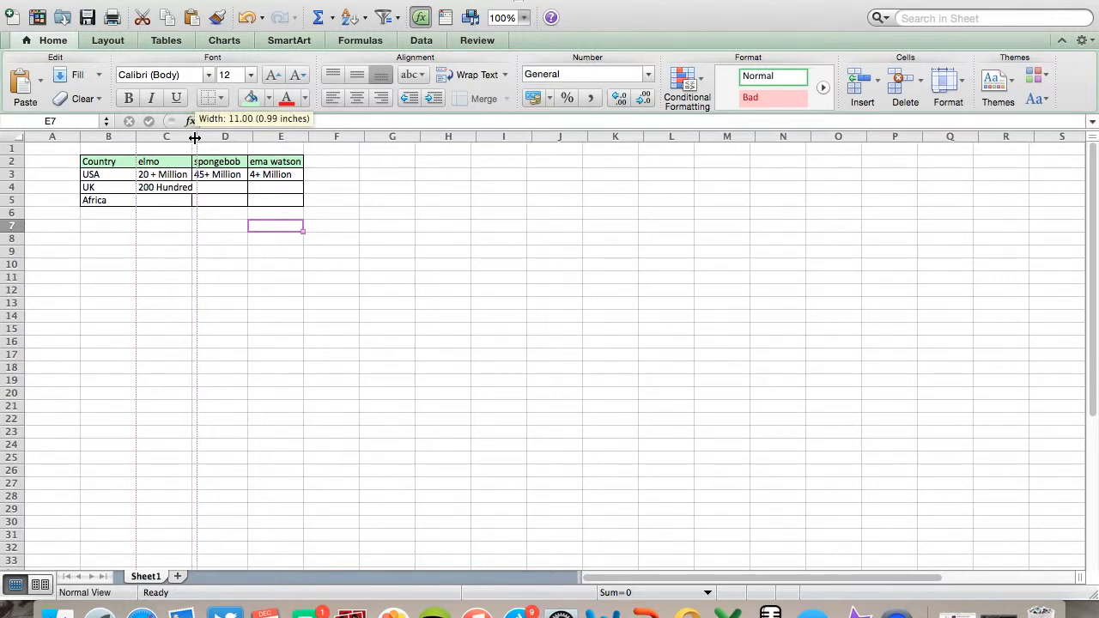
pyautogui.moveTo(195, 138); pyautogui.dragTo(195, 137)
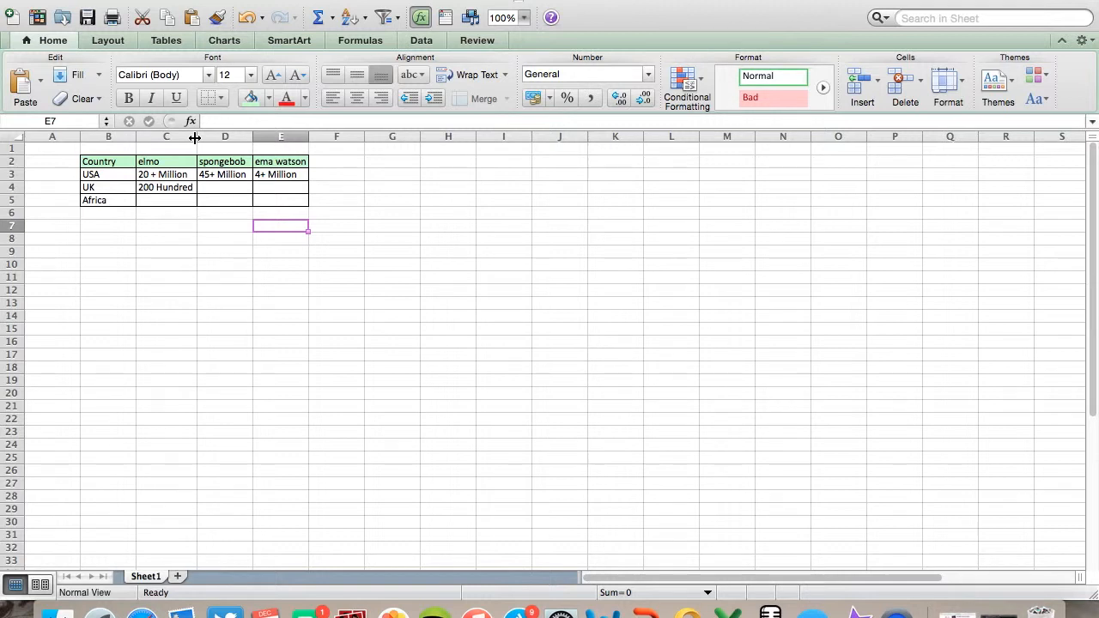
# - Enter "1+ Million" in D4 and "500 + Million" in E4 for the UK, and widen column E to fit
pyautogui.click(217, 189)
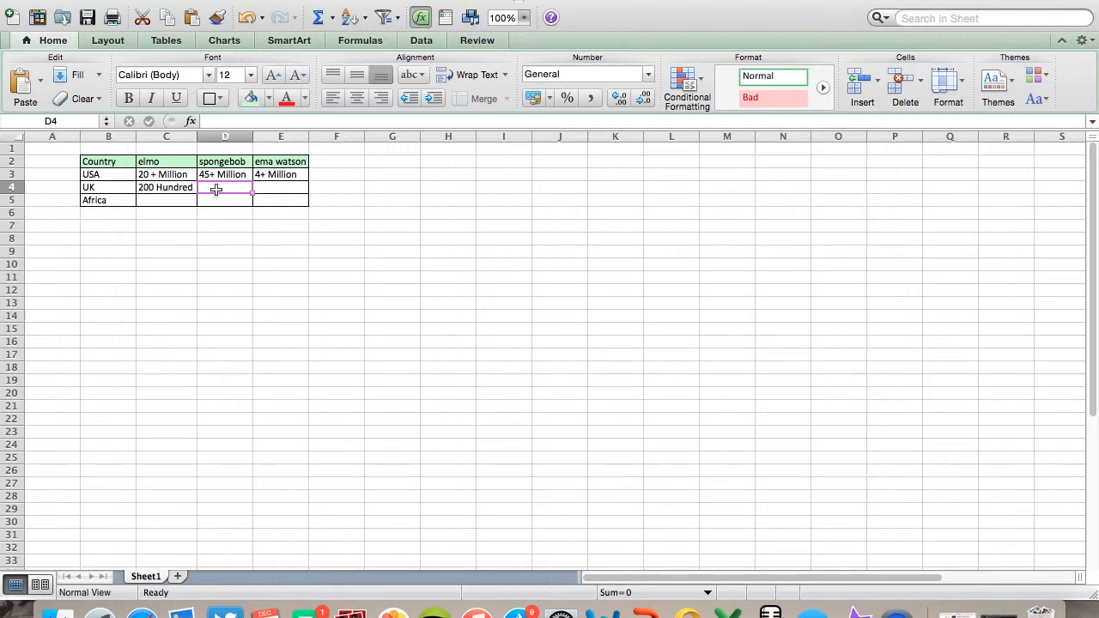
pyautogui.write('1')
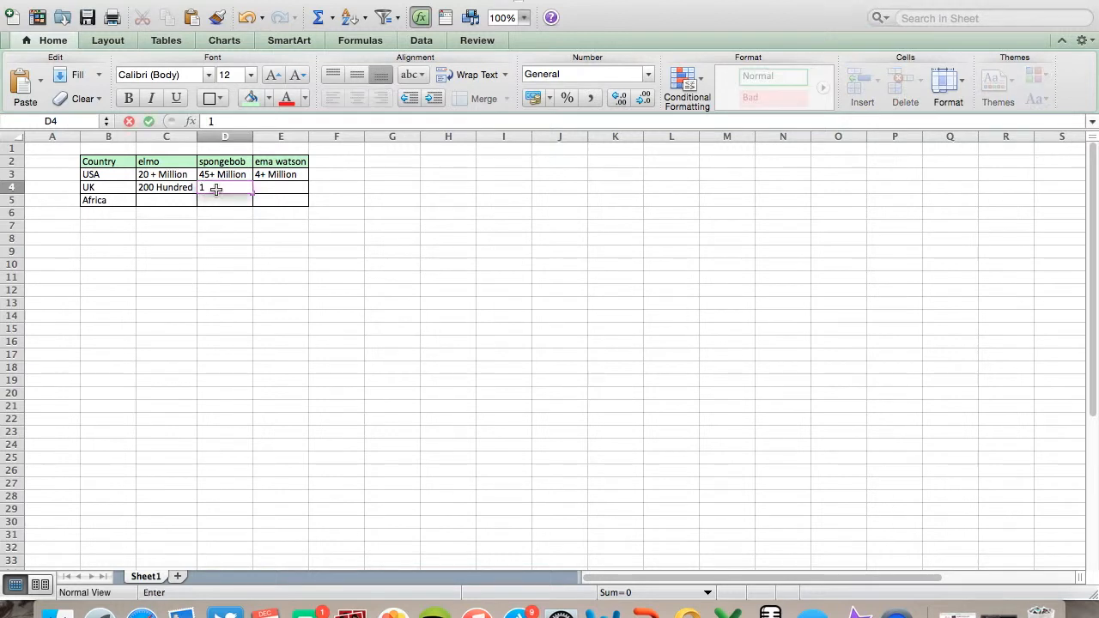
pyautogui.write('+ Million')
pyautogui.click(284, 190)
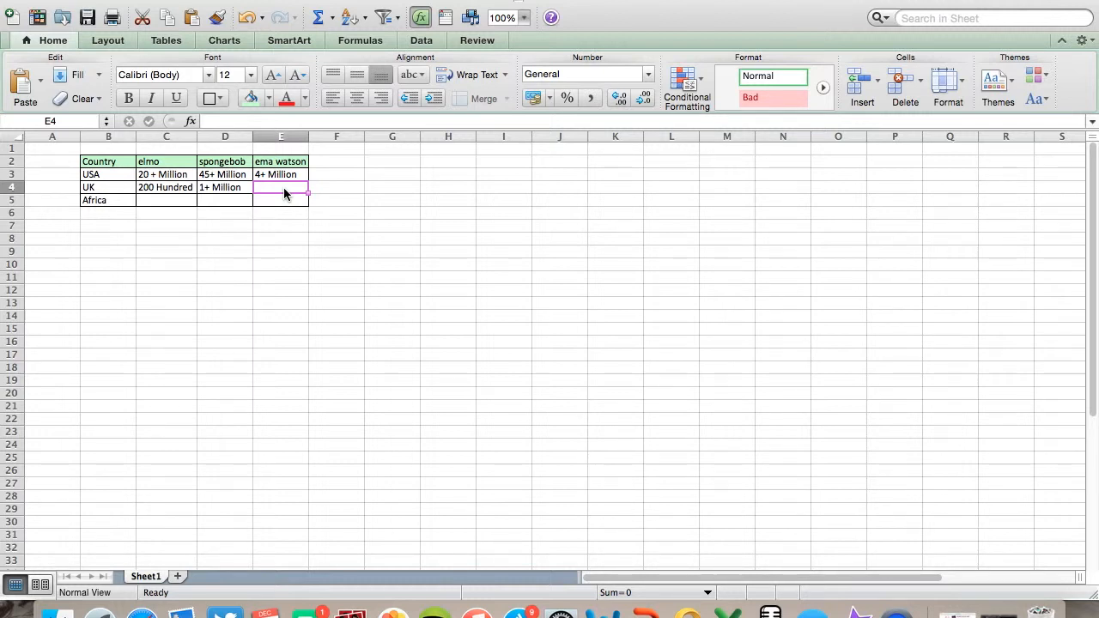
pyautogui.write('500')
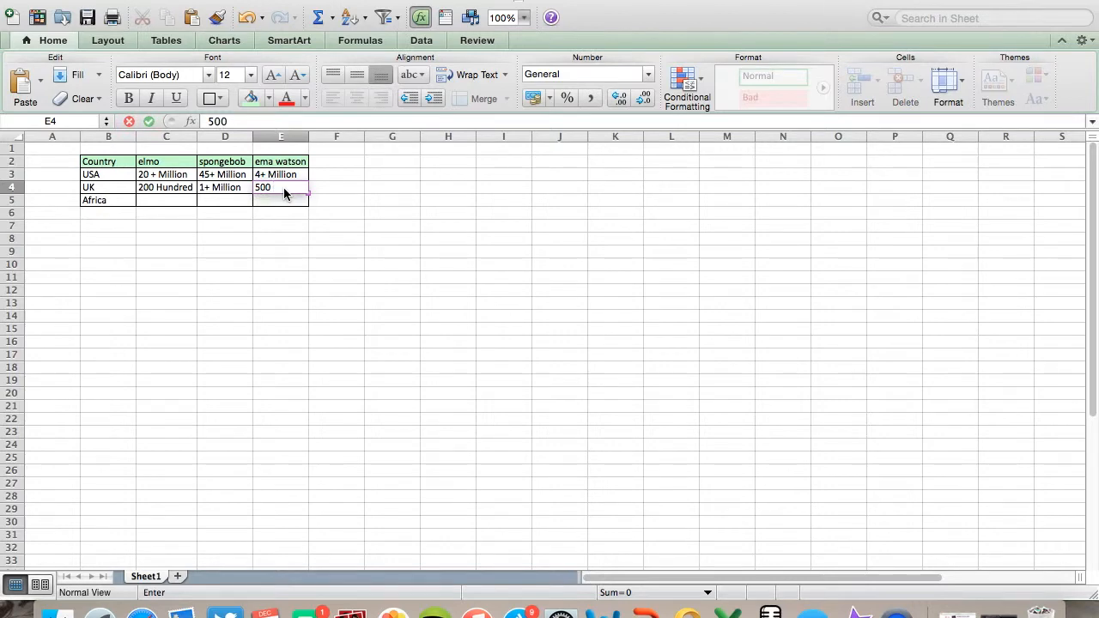
pyautogui.write(' + Million')
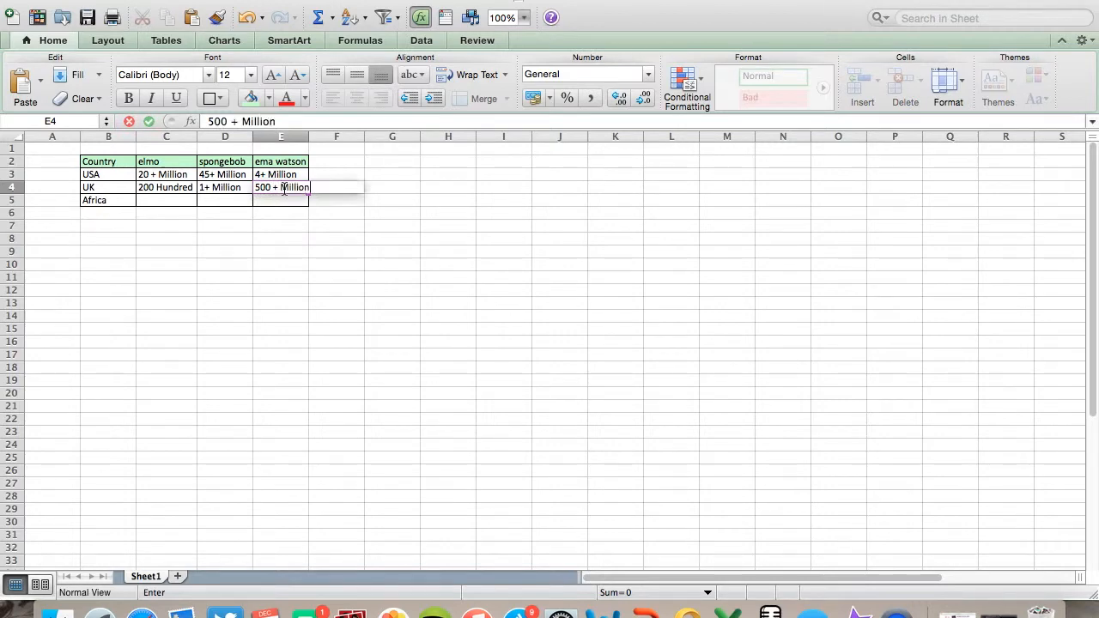
pyautogui.click(422, 203)
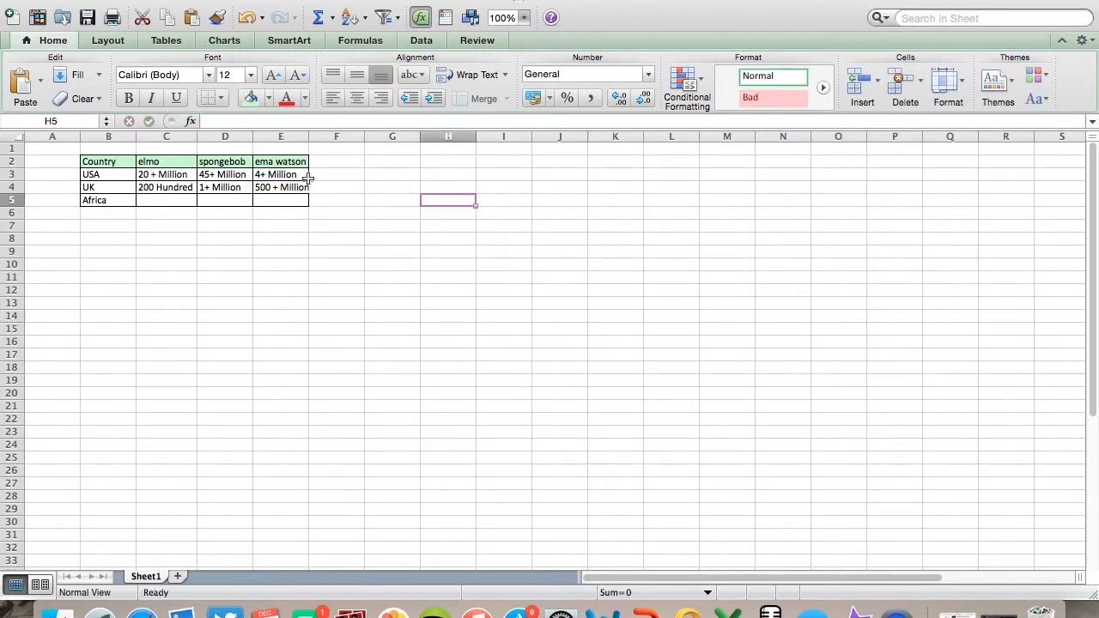
pyautogui.moveTo(309, 139); pyautogui.dragTo(322, 139)
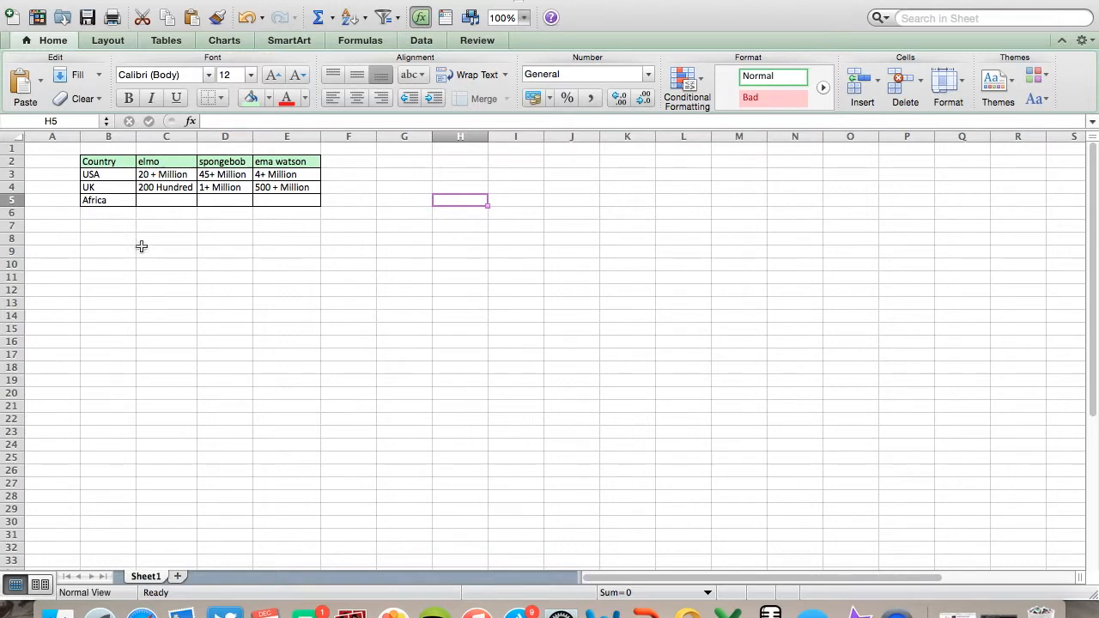
# - Fill the Africa row with "1+ Million" in C5, "6+ Million" in D5 and "6+ Million" in E5
pyautogui.click(165, 200)
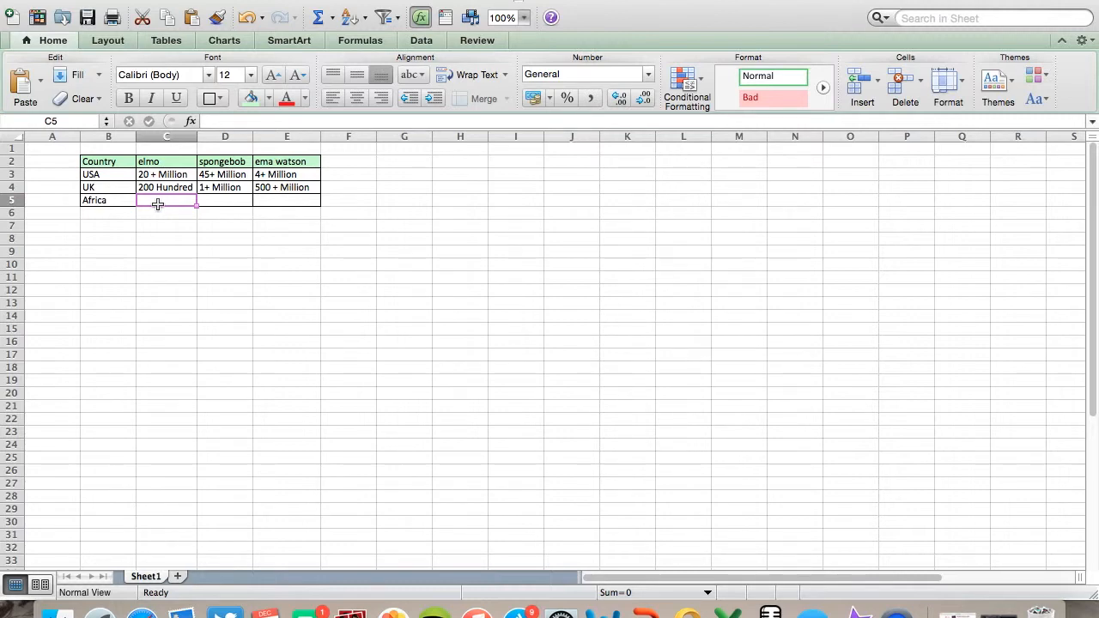
pyautogui.write('1=')
pyautogui.press('BackSpace')
pyautogui.write('+ M')
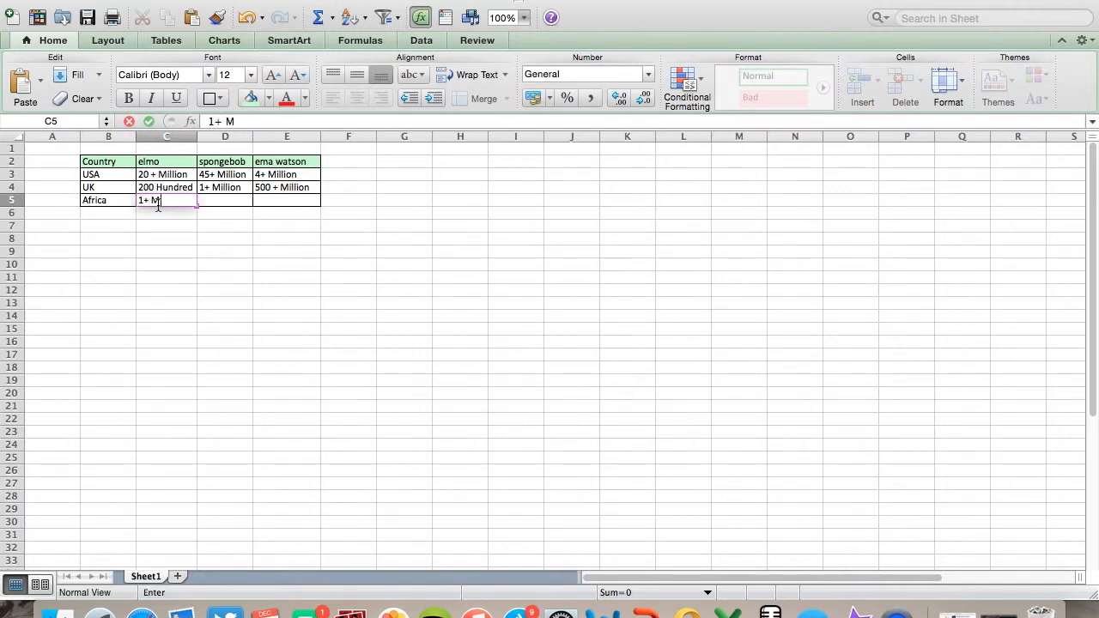
pyautogui.write('illion')
pyautogui.click(215, 205)
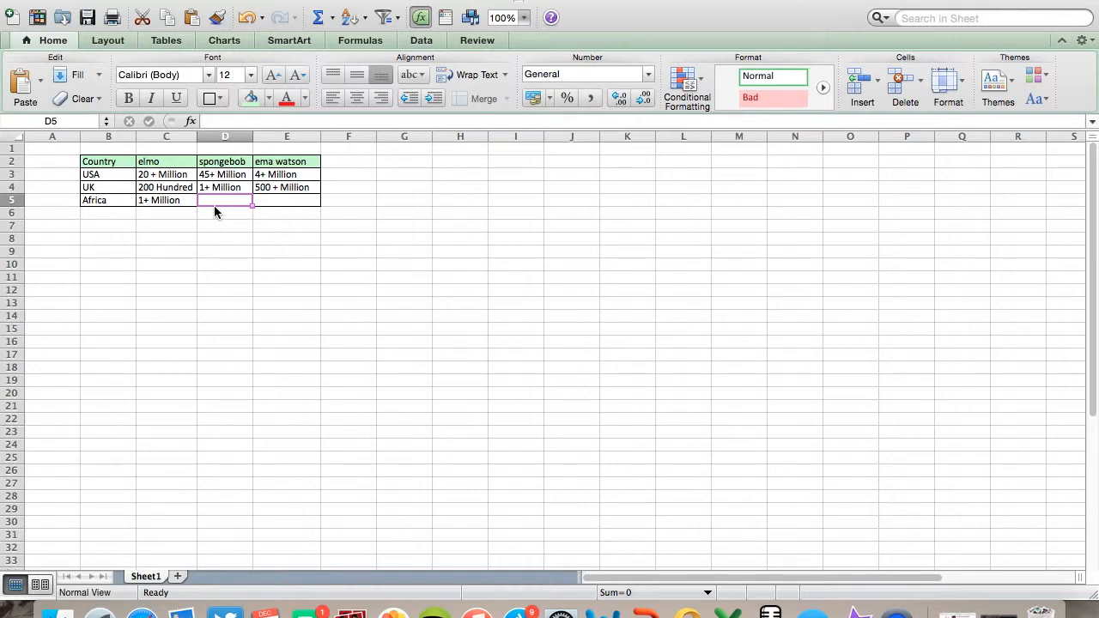
pyautogui.write('^')
pyautogui.press('BackSpace')
pyautogui.write('6+')
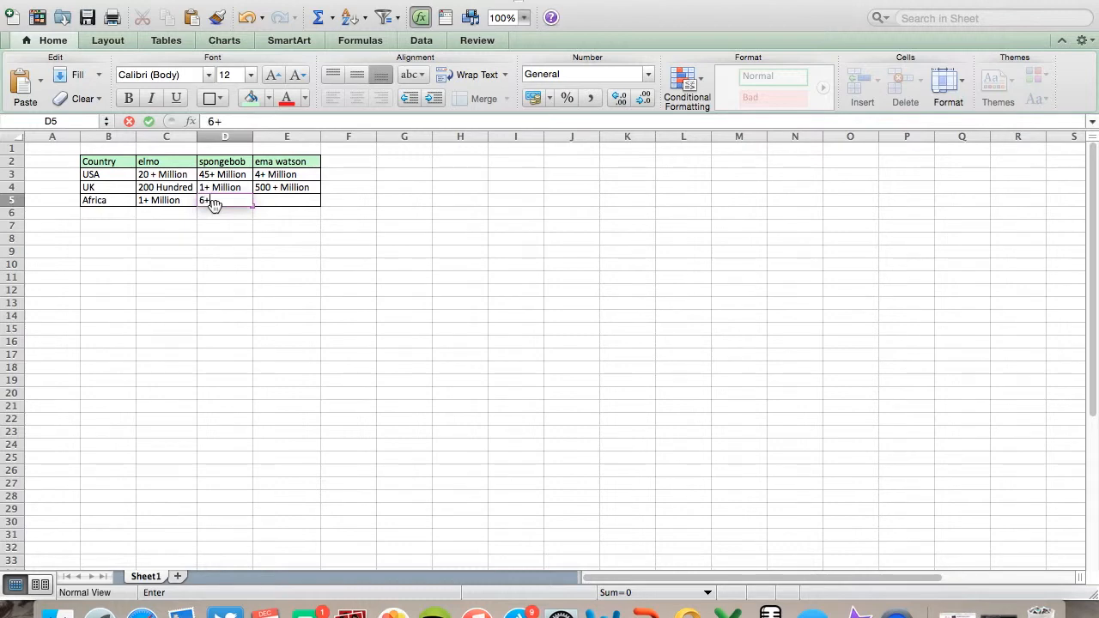
pyautogui.write(' Million')
pyautogui.click(297, 207)
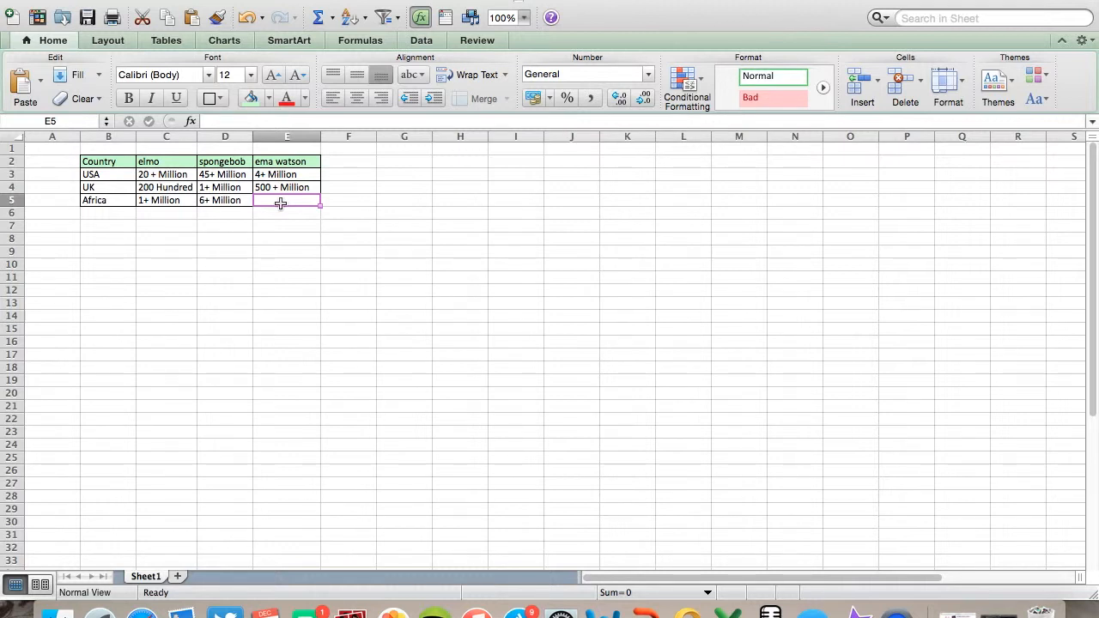
pyautogui.write('6')
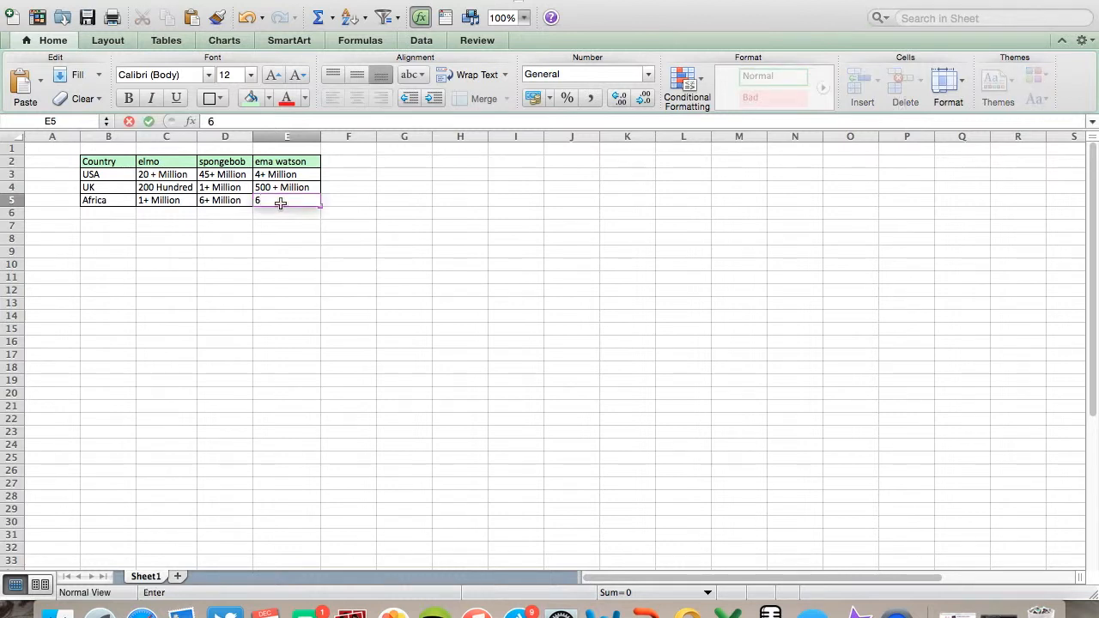
pyautogui.write('+ Million')
pyautogui.click(316, 225)
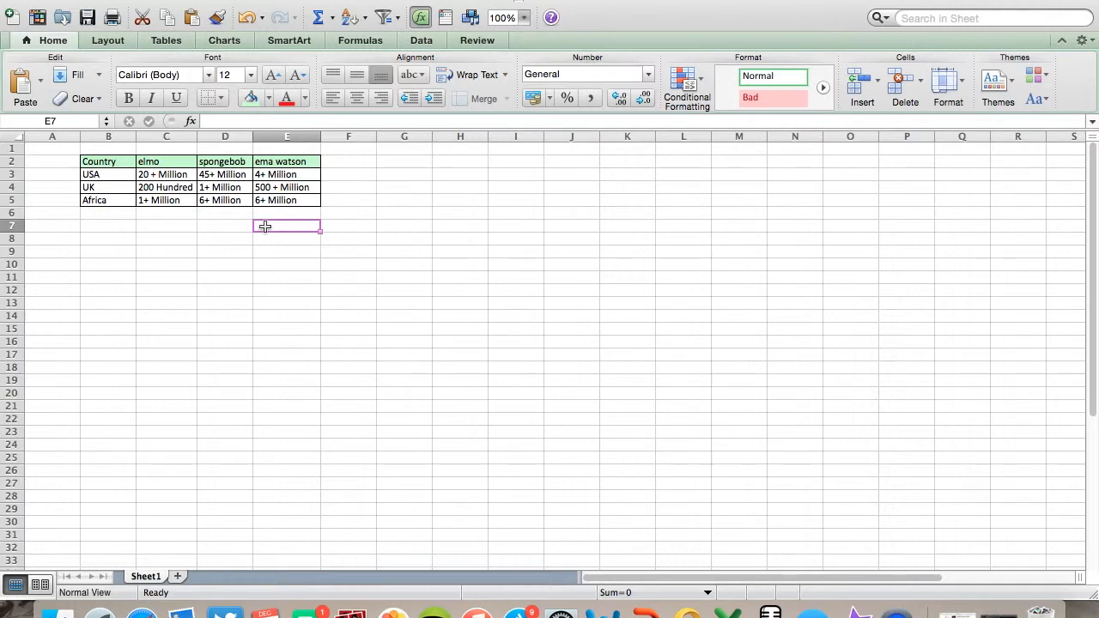
pyautogui.click(167, 226)
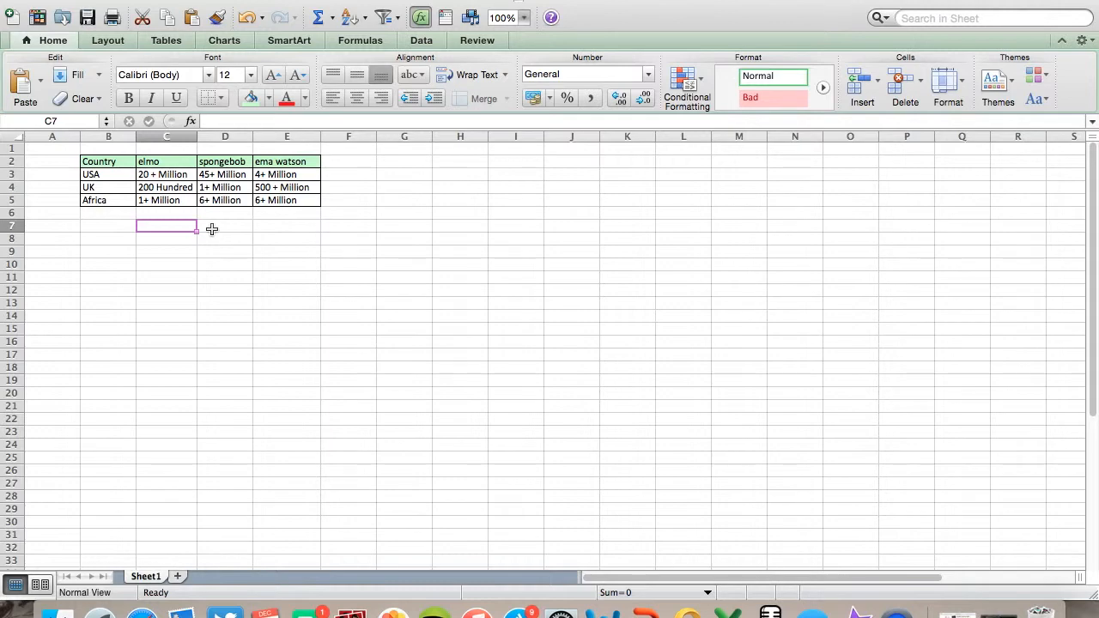
pyautogui.click(102, 235)
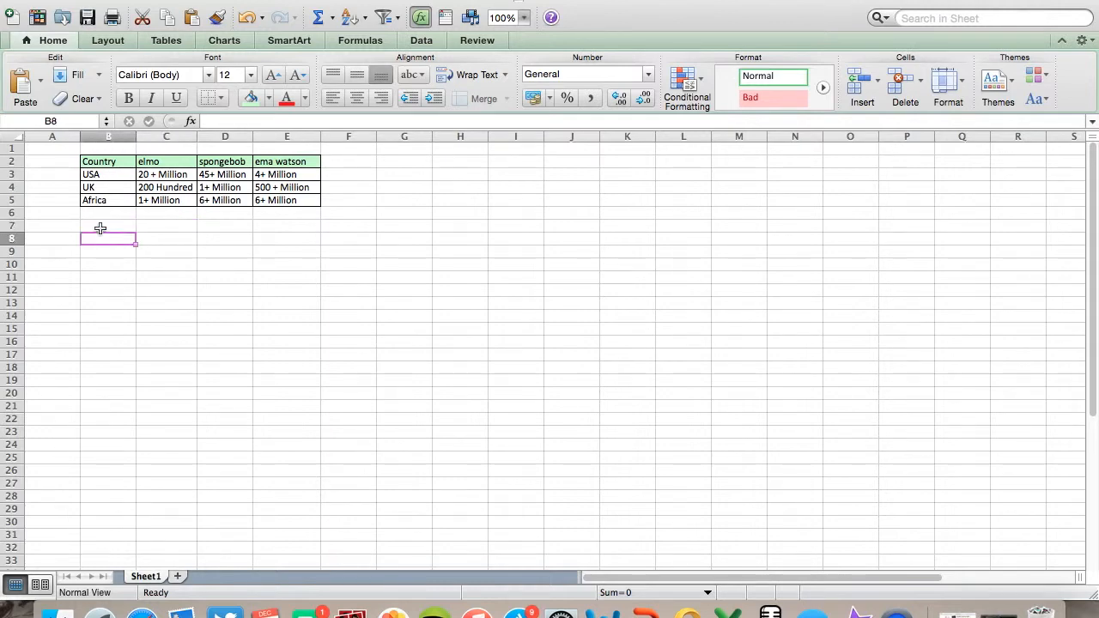
pyautogui.click(100, 228)
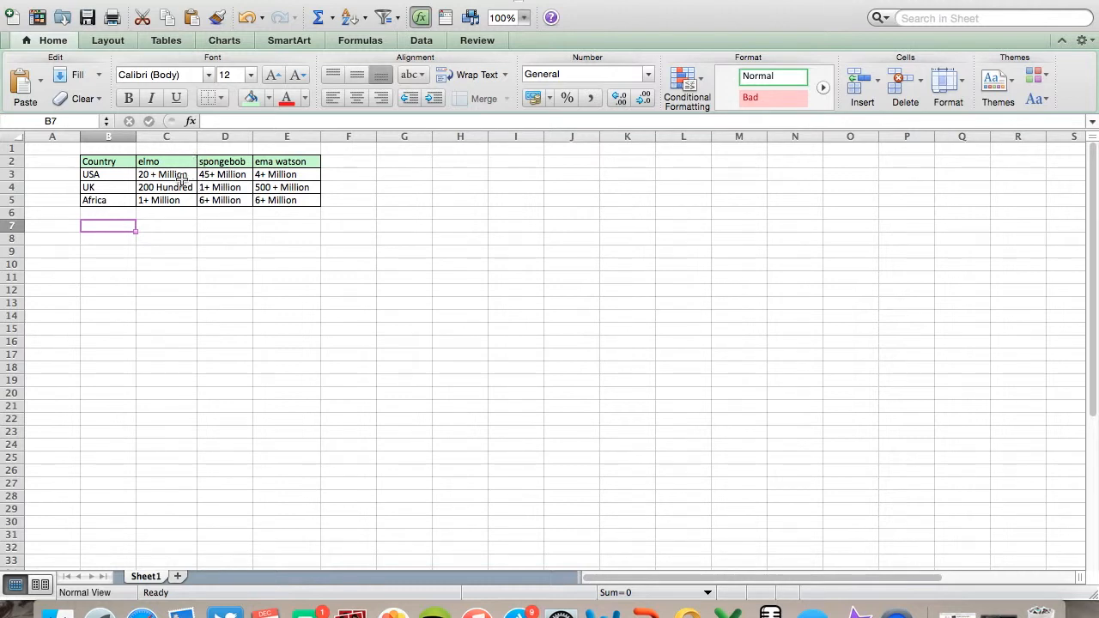
# - Clear the elmo figures for USA, UK and Africa in C3, C4 and C5
pyautogui.click(179, 174)
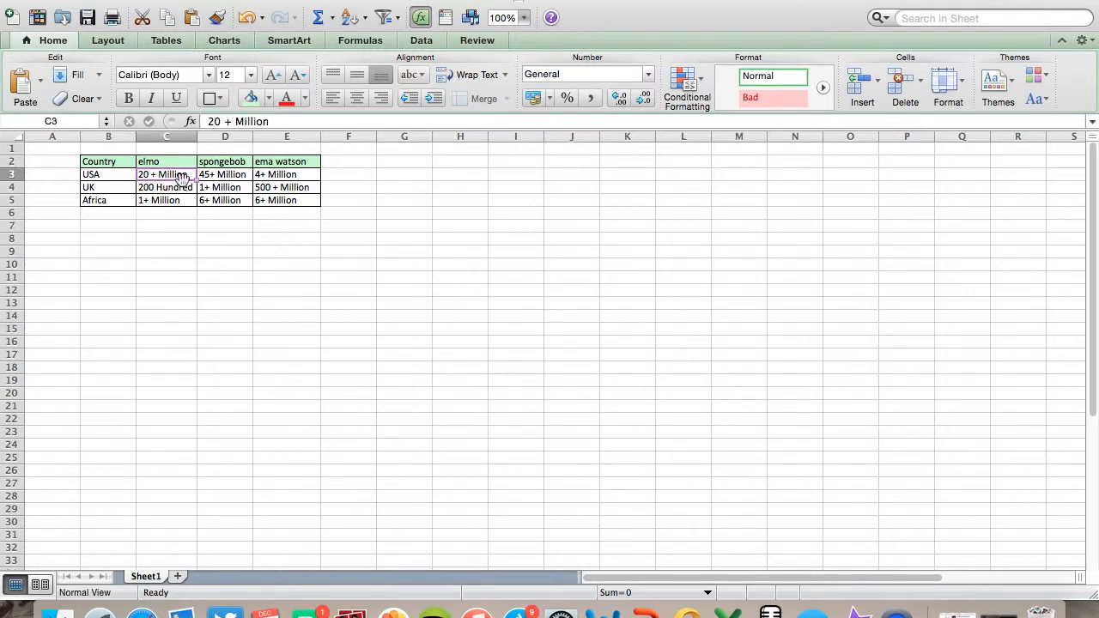
pyautogui.press('BackSpace')
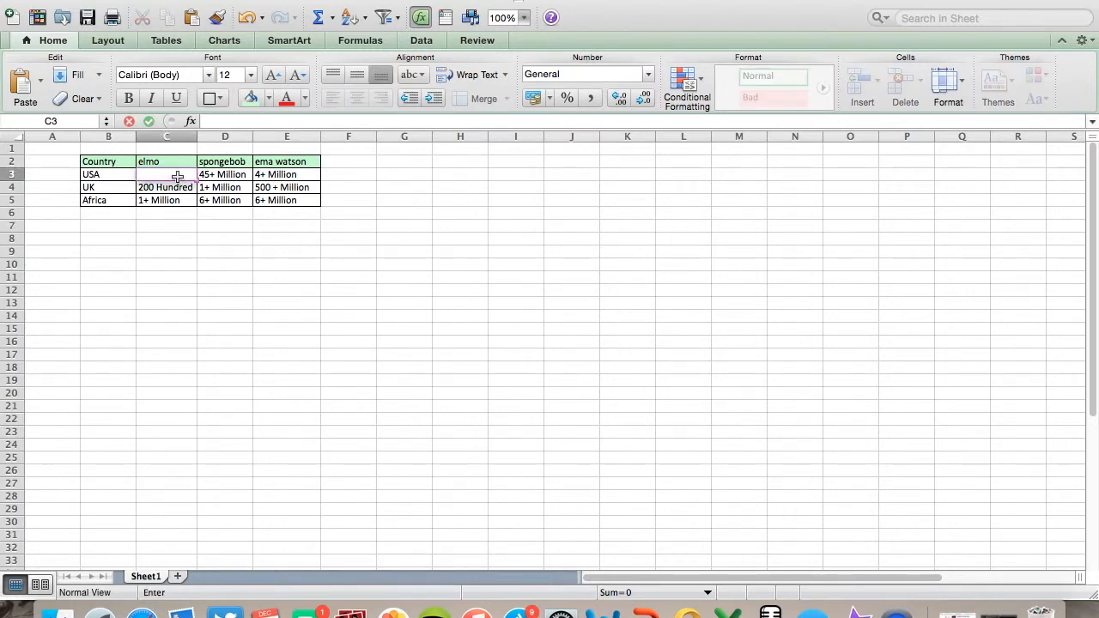
pyautogui.click(156, 190)
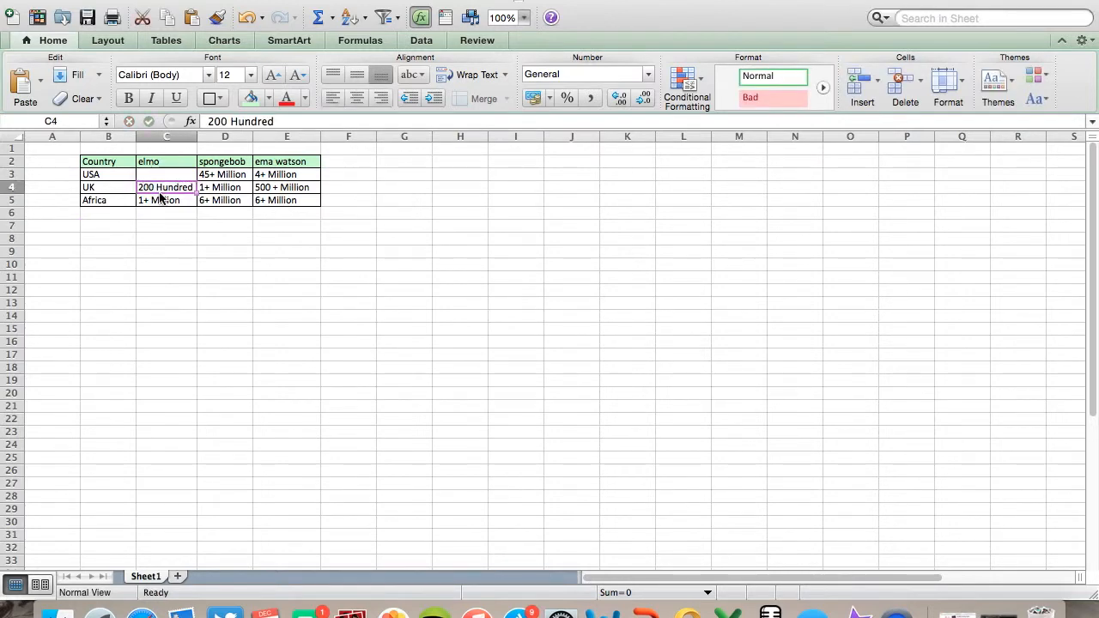
pyautogui.press('BackSpace')
pyautogui.click(188, 212)
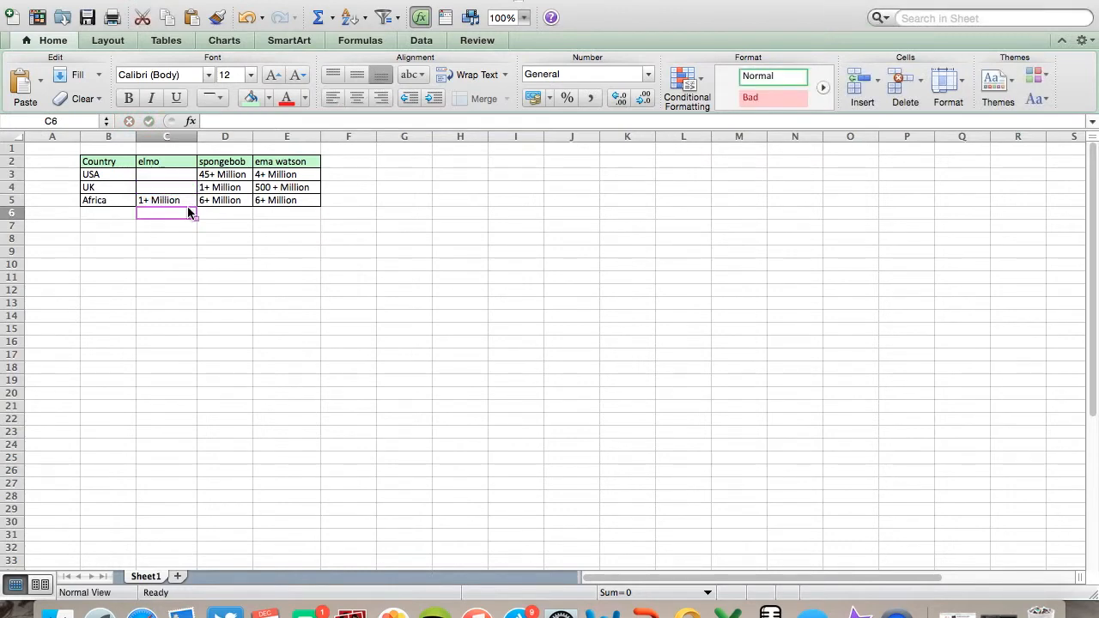
pyautogui.click(177, 206)
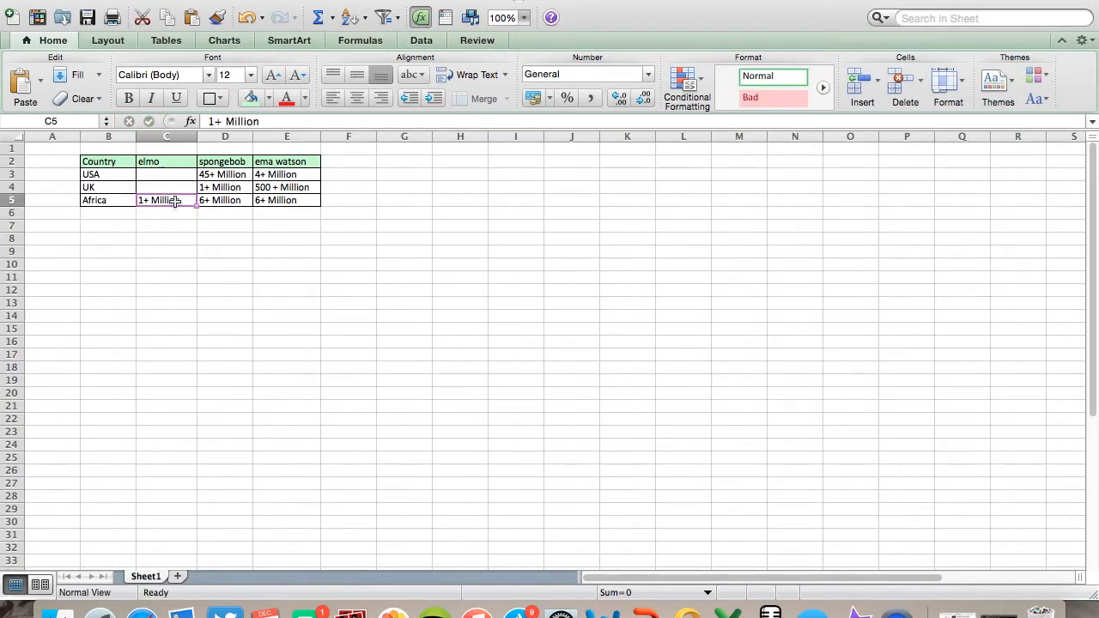
pyautogui.press('BackSpace')
# - Clear the spongebob and ema watson figures for all three countries in D3 to E5
pyautogui.click(237, 176)
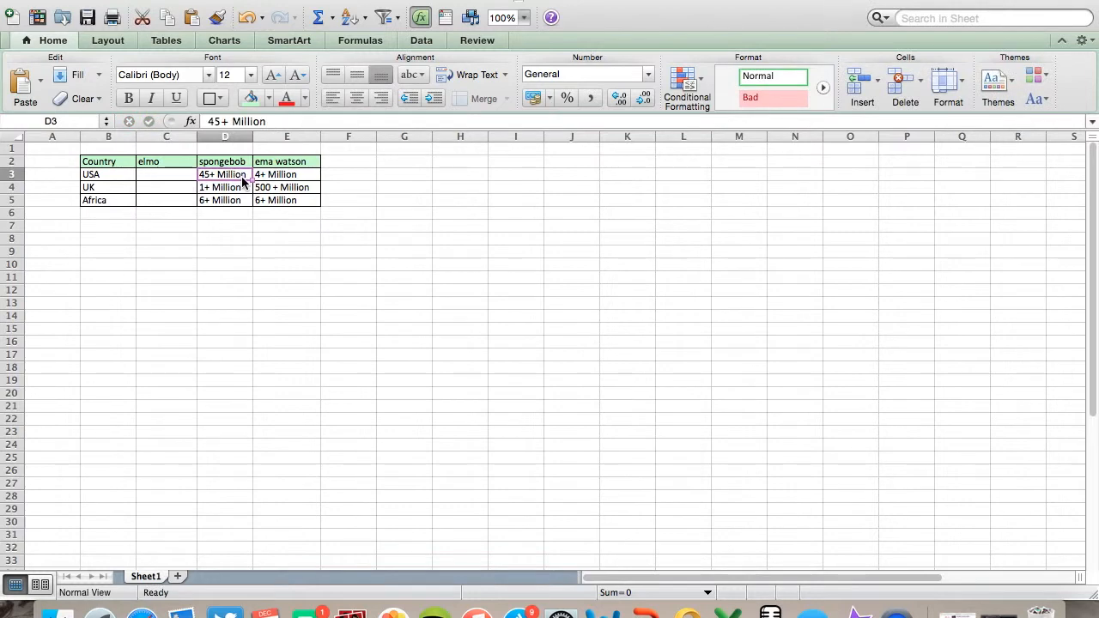
pyautogui.press('BackSpace')
pyautogui.click(258, 177)
pyautogui.press('BackSpace')
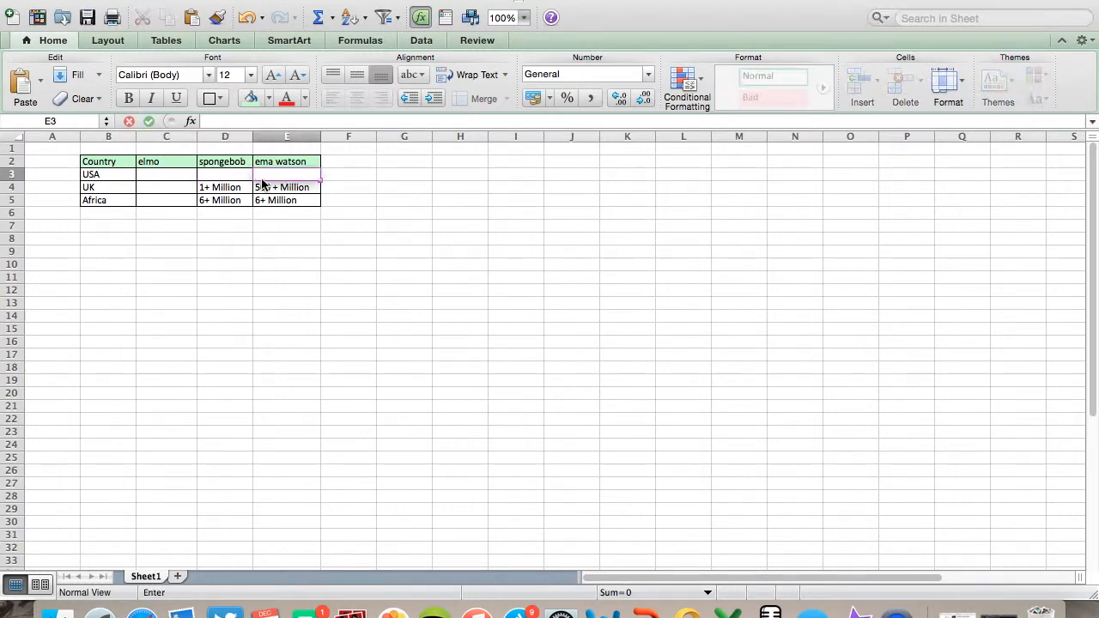
pyautogui.click(290, 187)
pyautogui.press('BackSpace')
pyautogui.click(247, 187)
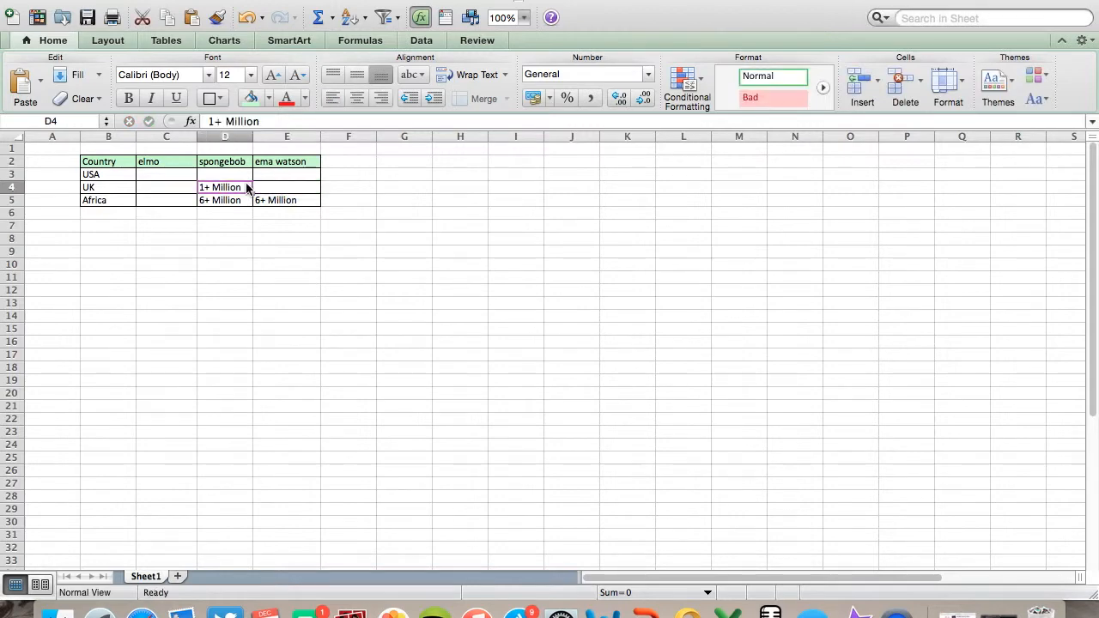
pyautogui.press('BackSpace')
pyautogui.click(224, 203)
pyautogui.press('BackSpace')
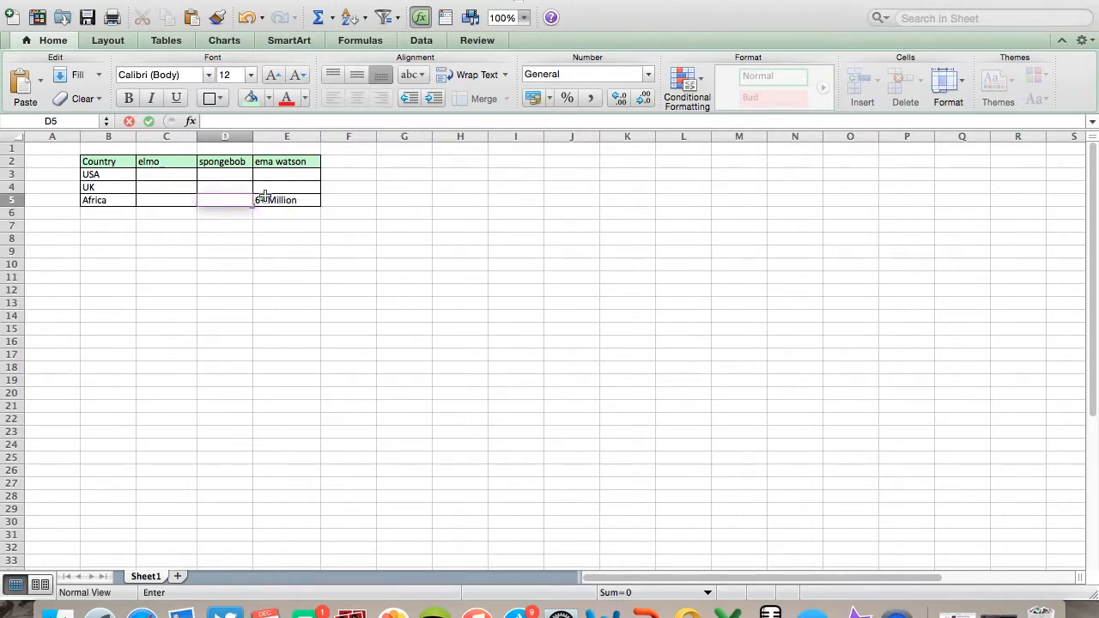
pyautogui.click(267, 198)
pyautogui.press('BackSpace')
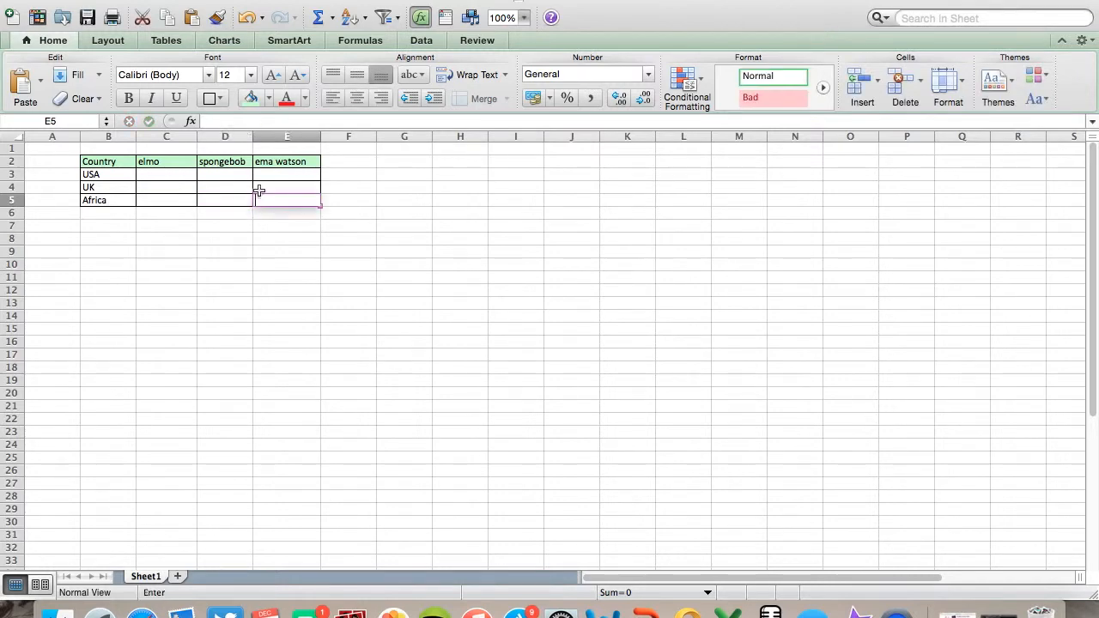
# - Enter the formula =SUM(1+2) in C3 as the USA figure for elmo, using the SUM function
pyautogui.click(156, 176)
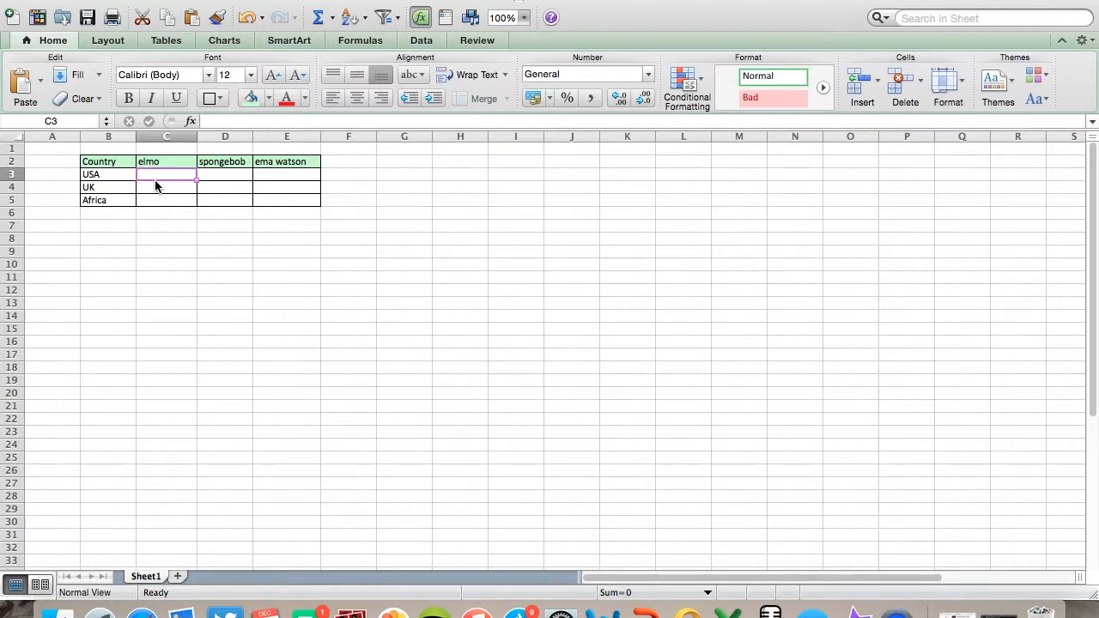
pyautogui.write('=')
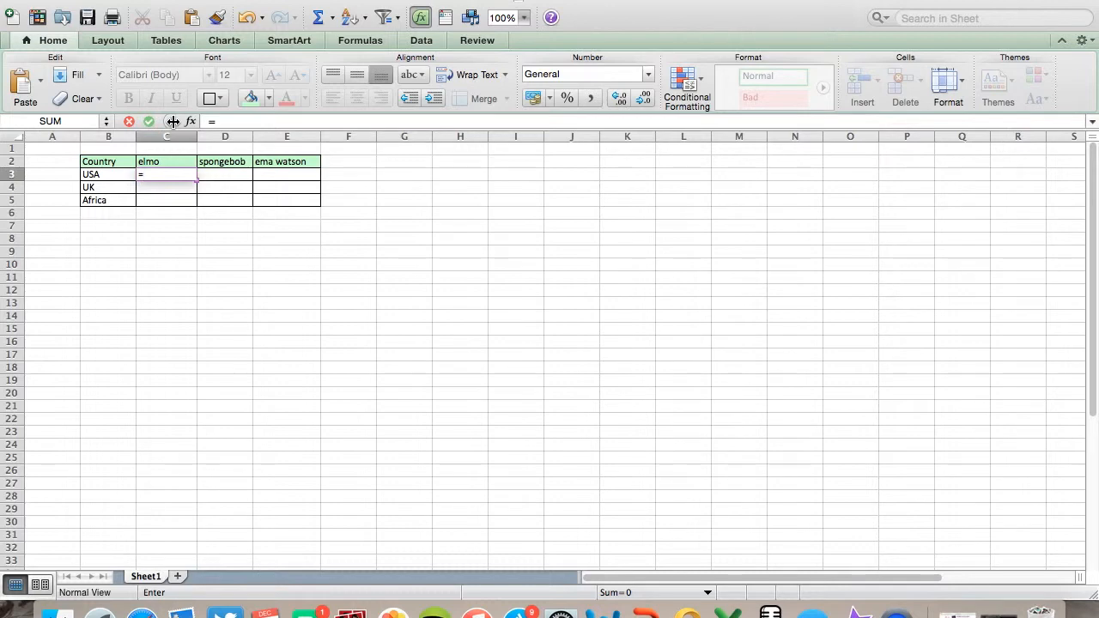
pyautogui.click(108, 123)
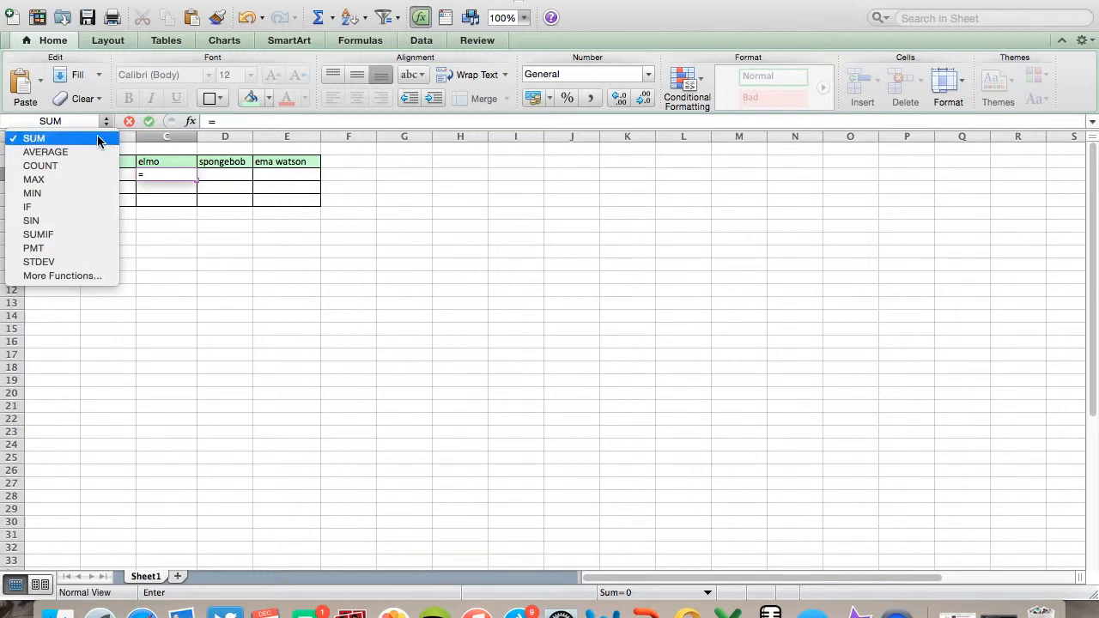
pyautogui.click(98, 137)
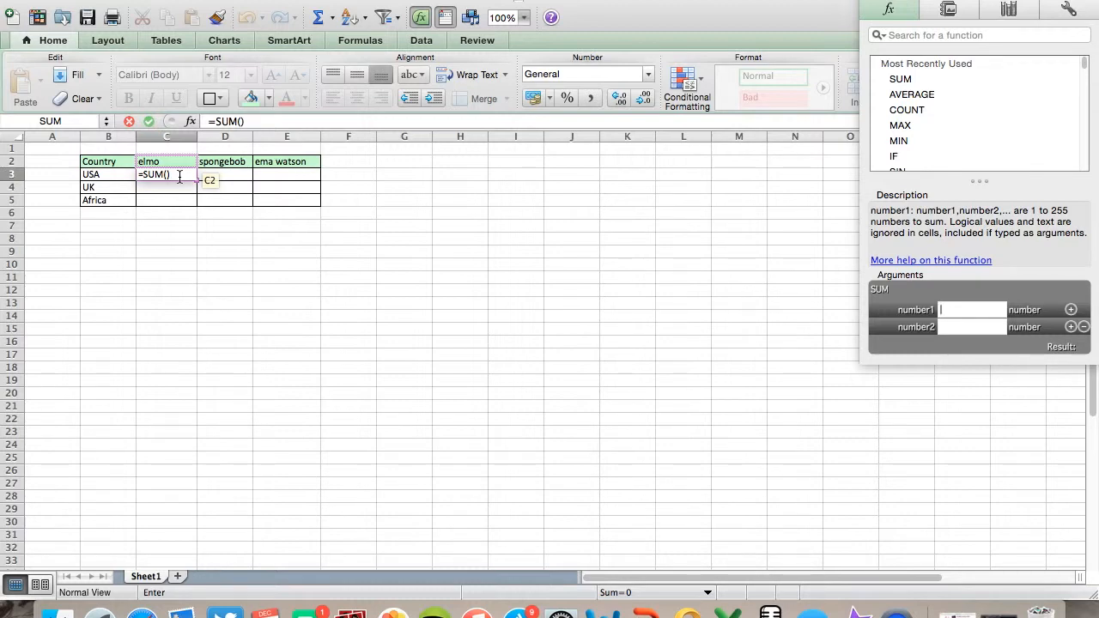
pyautogui.click(168, 176)
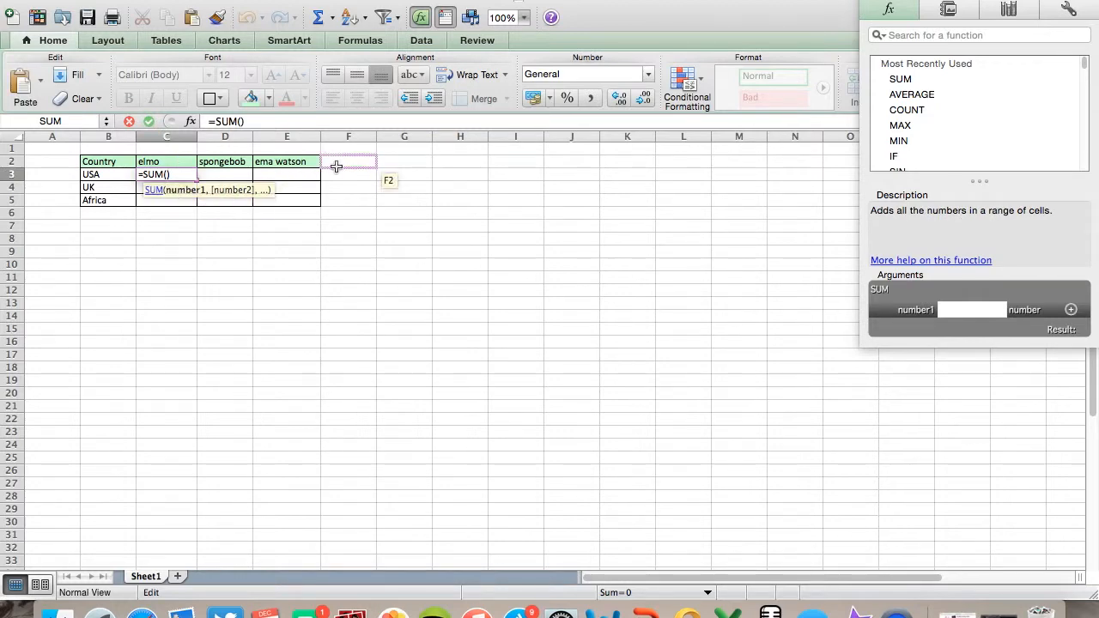
pyautogui.write('1')
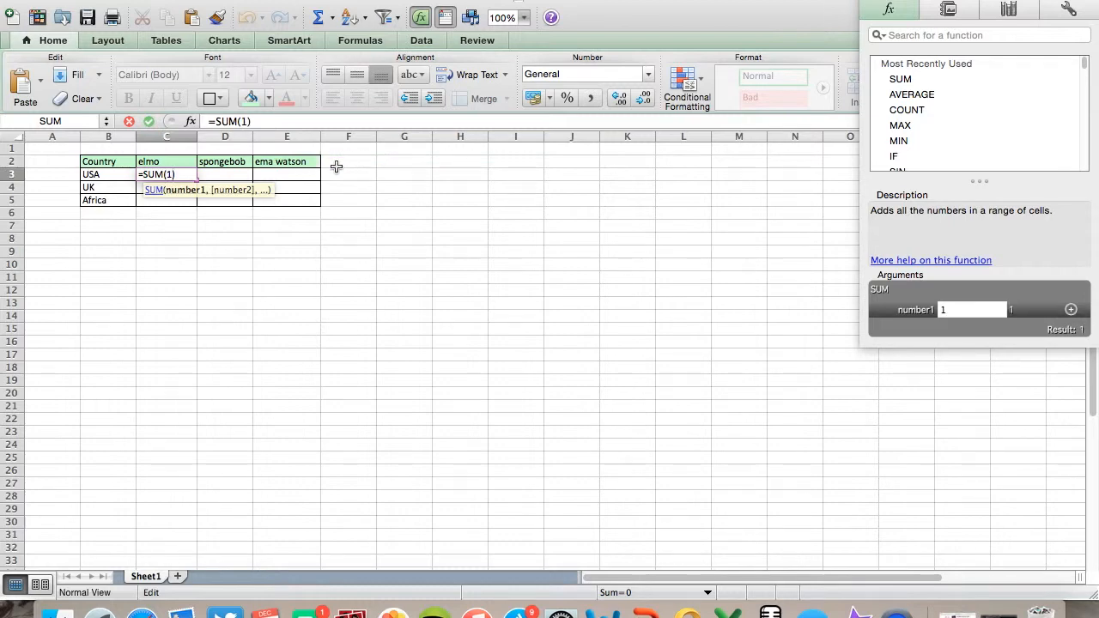
pyautogui.write('+')
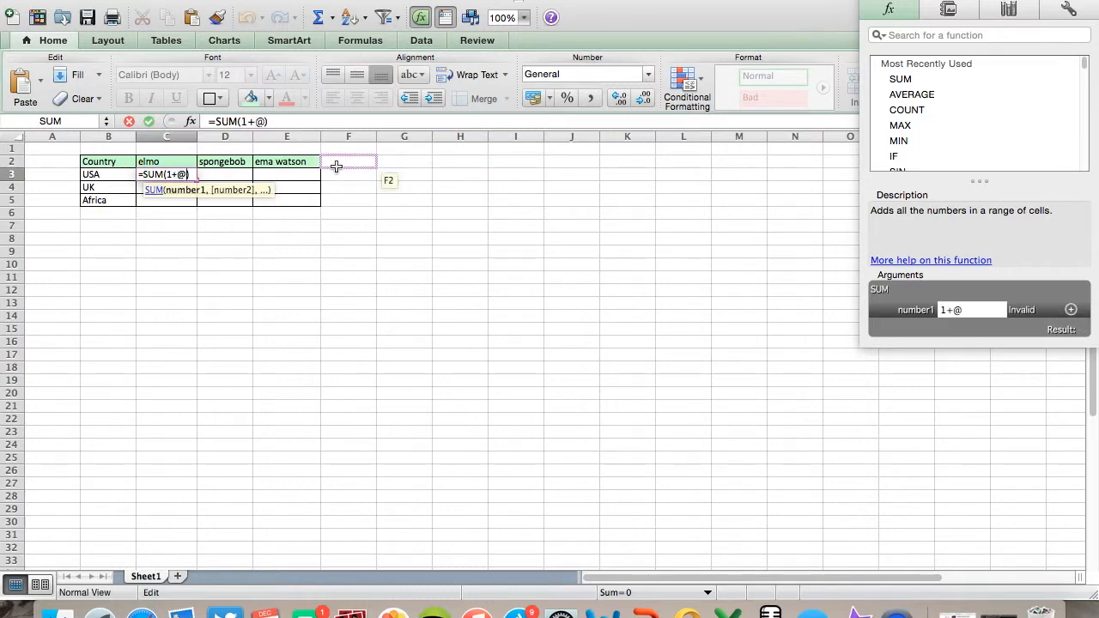
pyautogui.write('2')
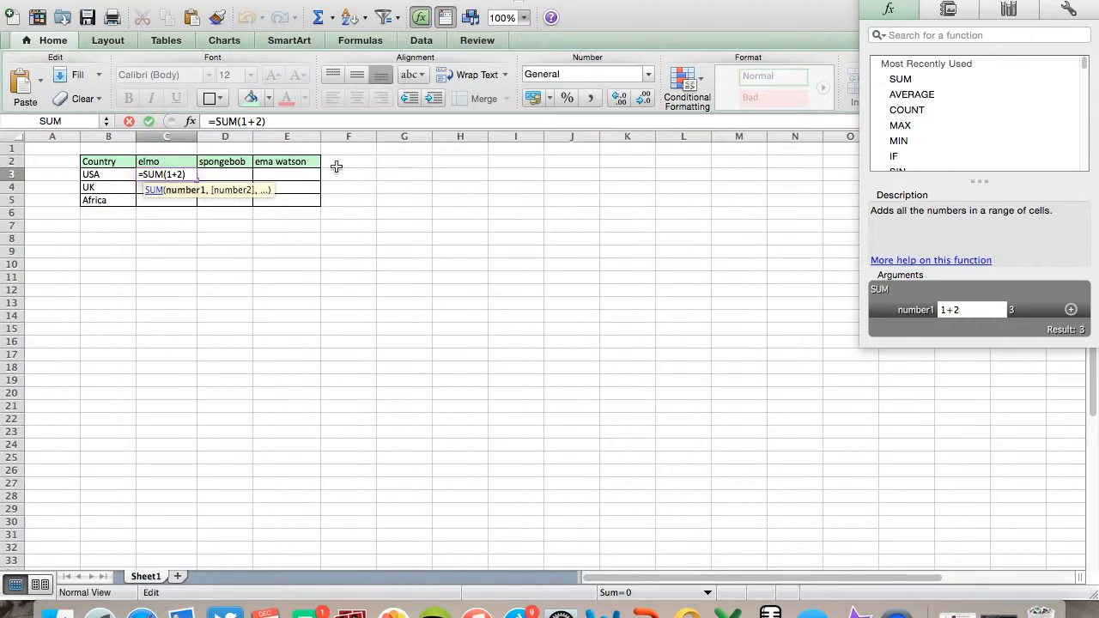
pyautogui.press('Return')
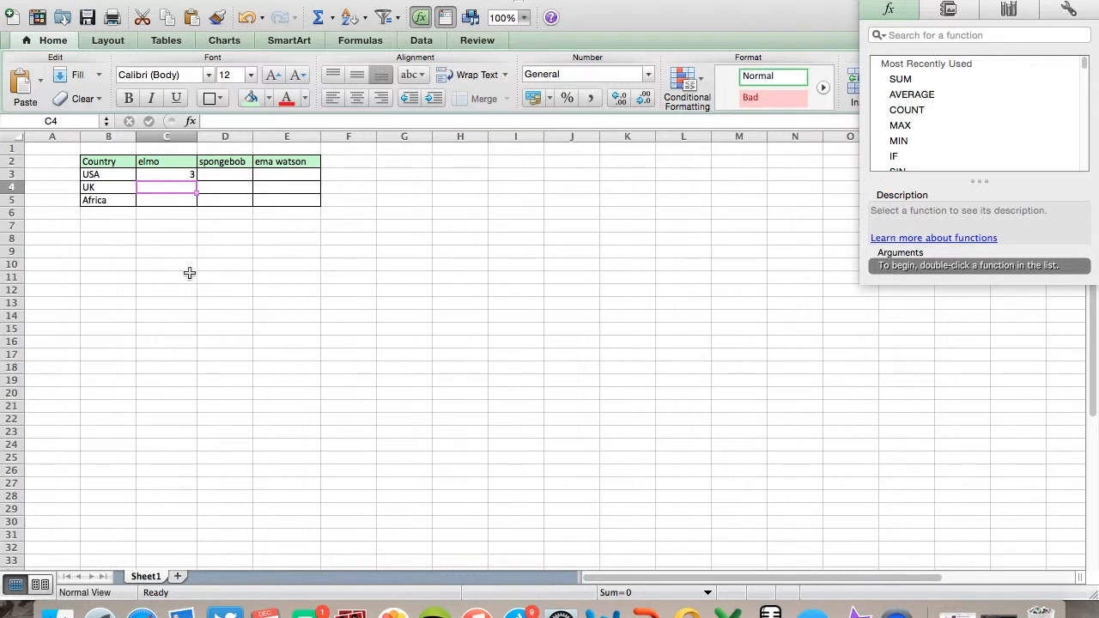
# - Enter the number 65 in cell C9 below the table
pyautogui.click(153, 255)
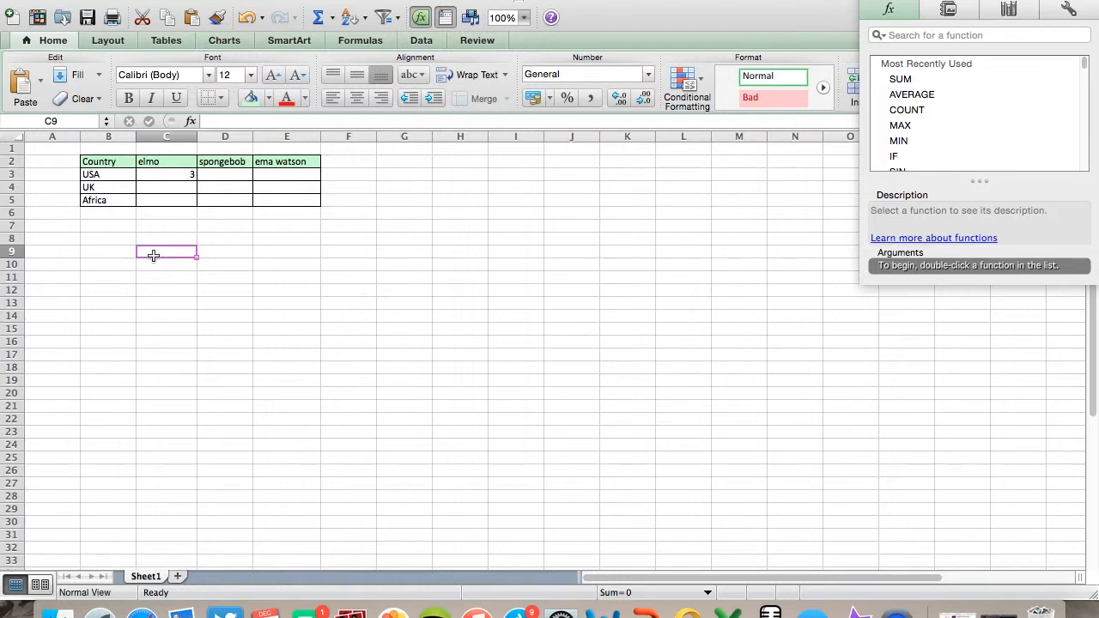
pyautogui.write('65')
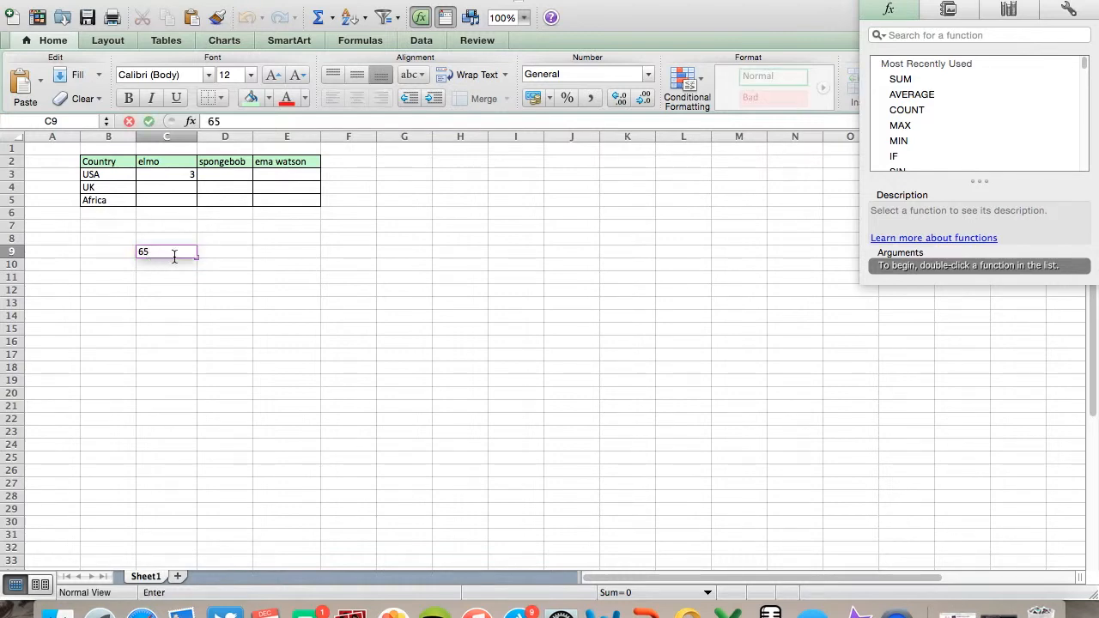
pyautogui.click(232, 257)
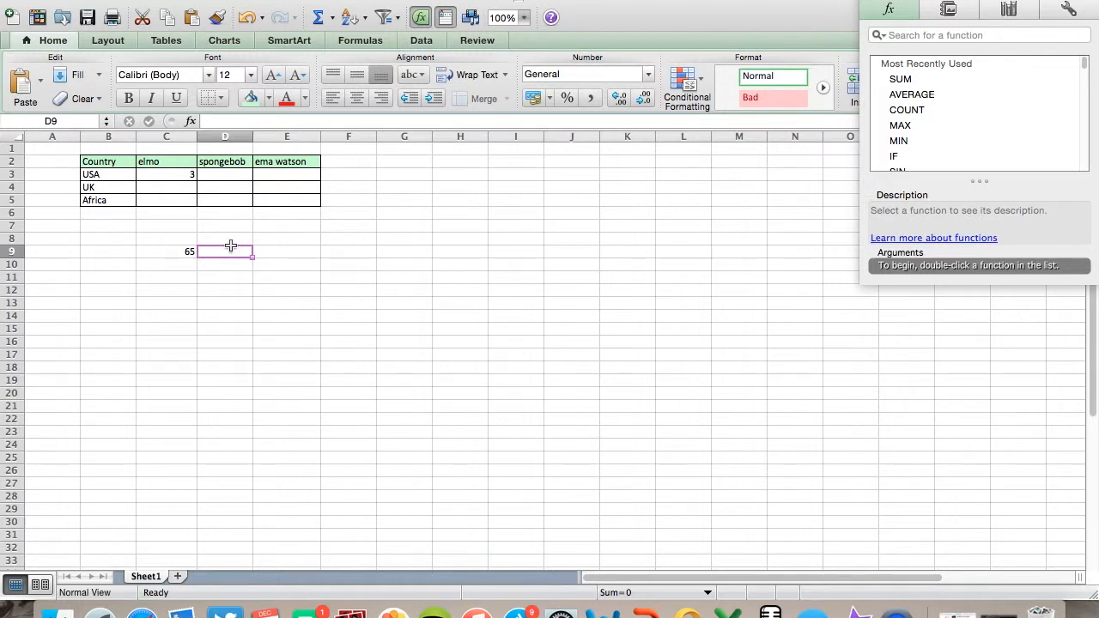
pyautogui.write('-45')
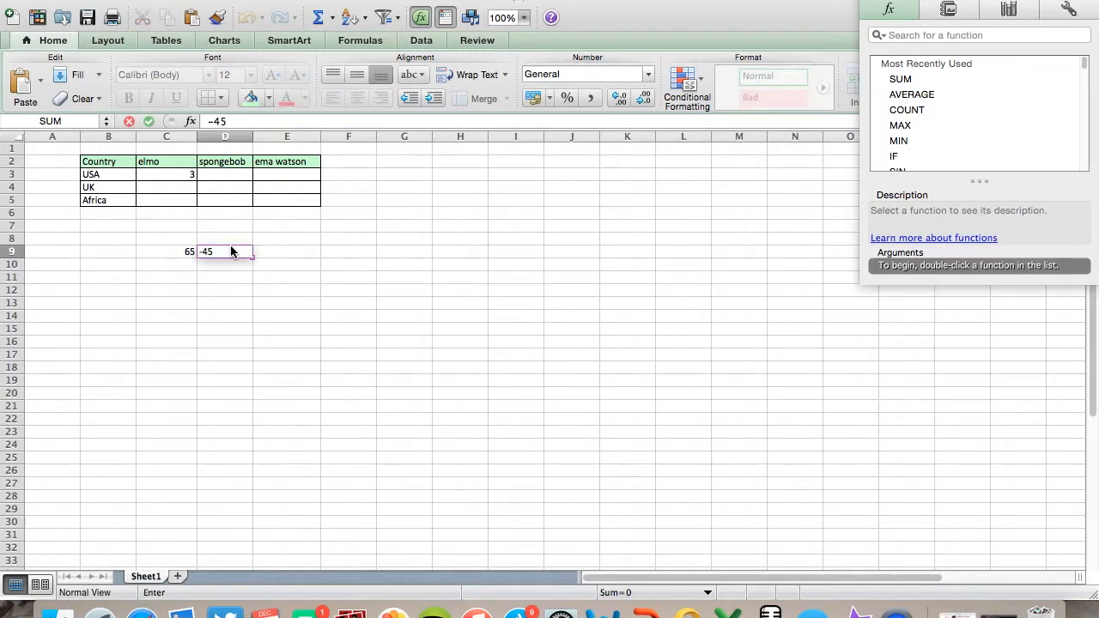
pyautogui.moveTo(231, 246); pyautogui.dragTo(264, 253)
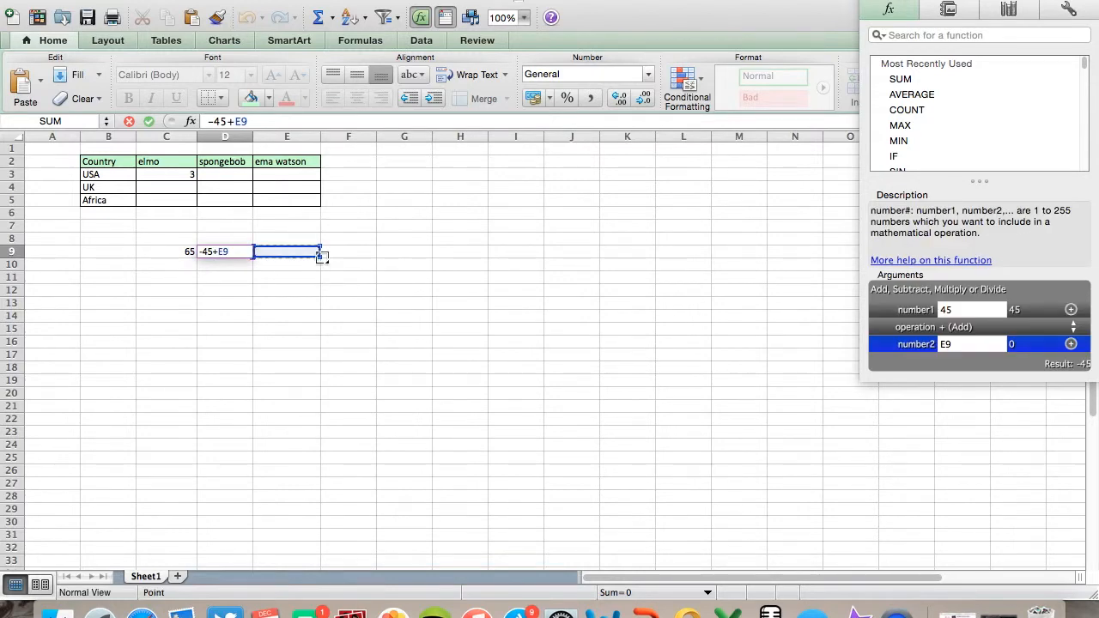
pyautogui.write('+')
pyautogui.click(300, 240)
pyautogui.write('+E8')
pyautogui.click(300, 252)
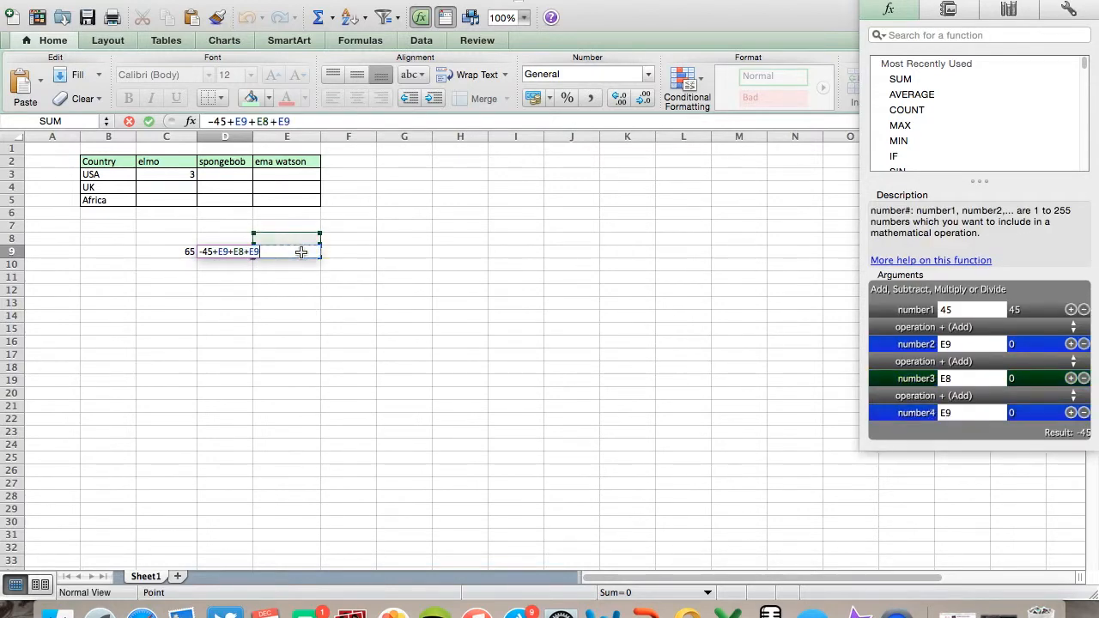
pyautogui.write('+')
pyautogui.click(293, 269)
pyautogui.write('+')
pyautogui.click(293, 269)
pyautogui.write('+')
pyautogui.click(293, 269)
pyautogui.press('BackSpace')
pyautogui.press('BackSpace')
pyautogui.press('BackSpace')
pyautogui.press('BackSpace')
pyautogui.press('BackSpace')
pyautogui.press('BackSpace')
pyautogui.press('BackSpace')
pyautogui.press('BackSpace')
pyautogui.press('BackSpace')
pyautogui.press('BackSpace')
pyautogui.press('BackSpace')
pyautogui.press('BackSpace')
pyautogui.press('BackSpace')
pyautogui.press('BackSpace')
pyautogui.press('BackSpace')
pyautogui.press('BackSpace')
pyautogui.press('BackSpace')
pyautogui.press('BackSpace')
pyautogui.press('BackSpace')
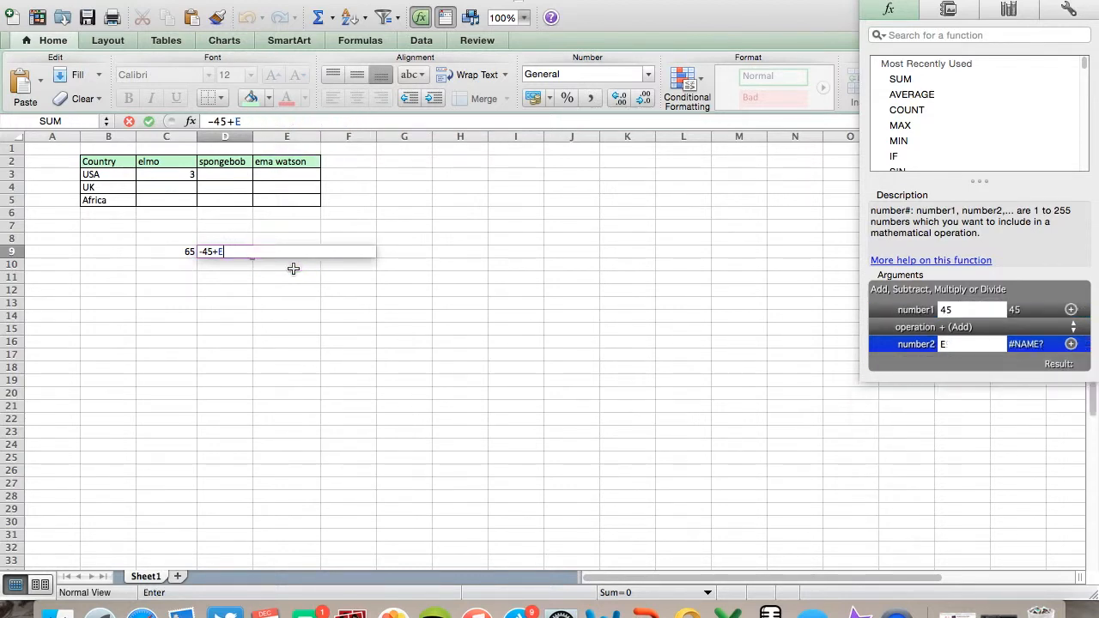
pyautogui.press('BackSpace')
pyautogui.press('BackSpace')
pyautogui.press('BackSpace')
pyautogui.press('BackSpace')
pyautogui.press('BackSpace')
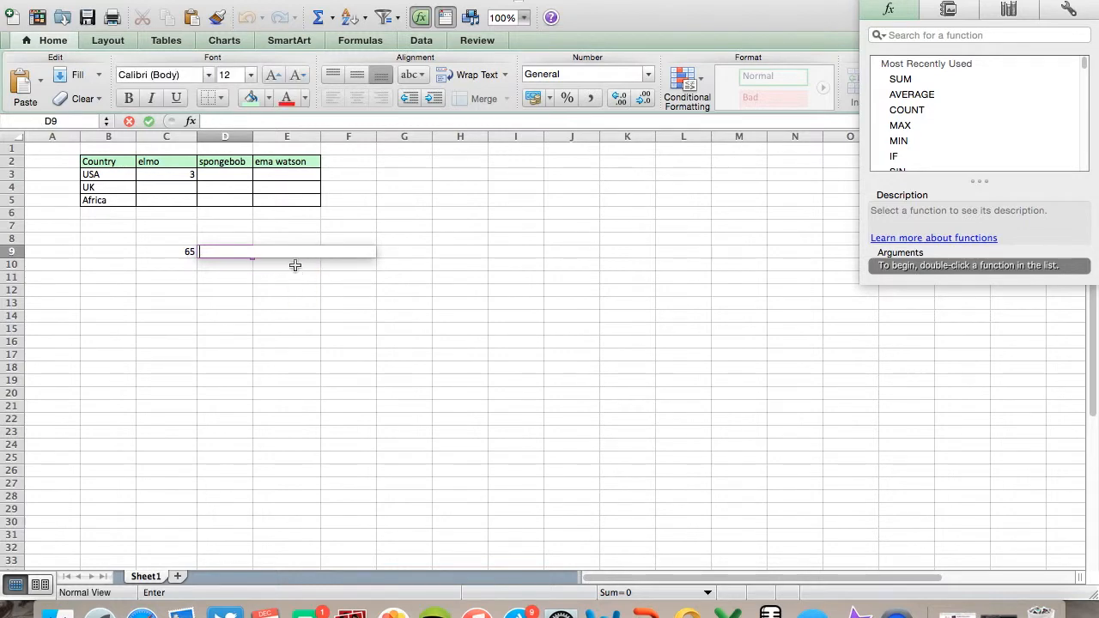
pyautogui.click(294, 266)
pyautogui.click(221, 248)
# - Close the Formula Builder and enter 45 in cell D10
pyautogui.click(237, 267)
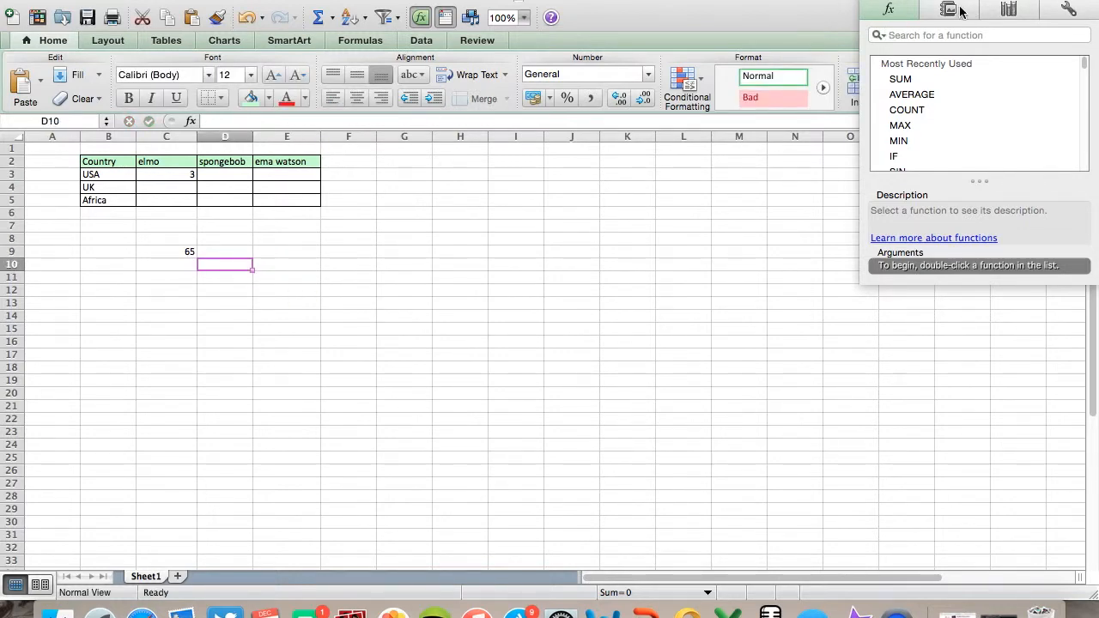
pyautogui.click(861, 6)
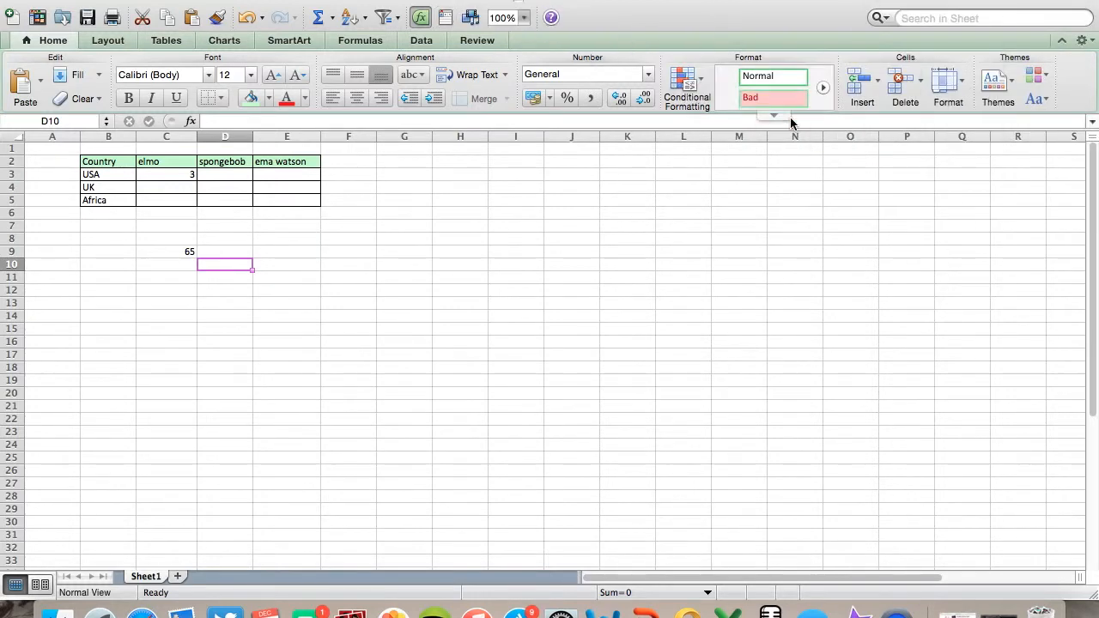
pyautogui.write('45')
pyautogui.hscroll(5, 712, 206)
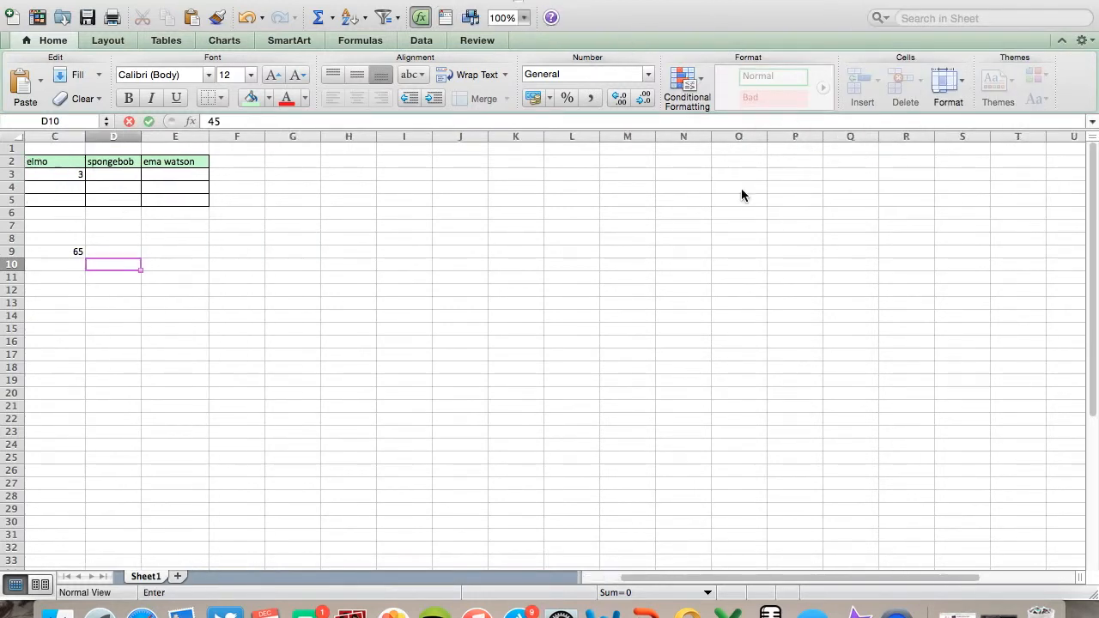
pyautogui.hscroll(15, 638, 235)
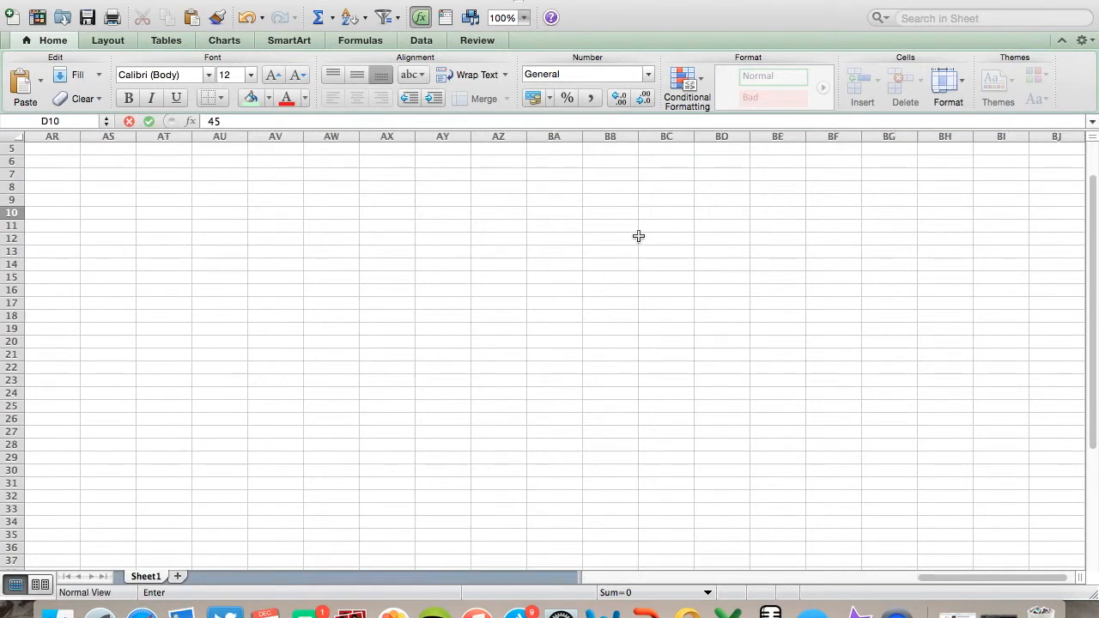
pyautogui.hscroll(-20, 637, 235)
# - Enter the number 2 in cell E9
pyautogui.click(276, 244)
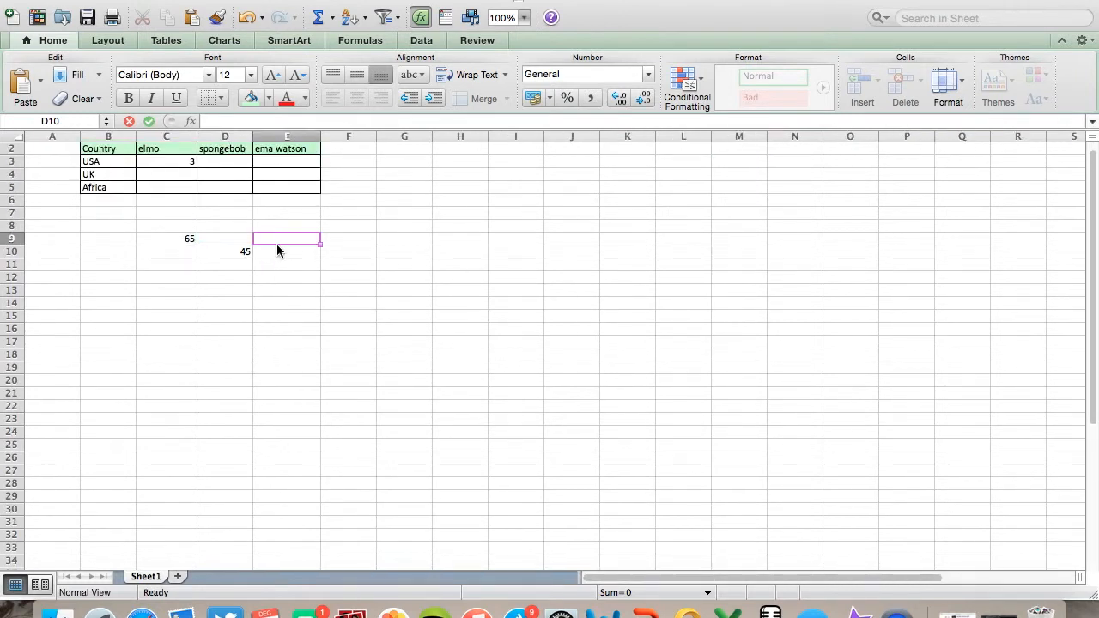
pyautogui.write('2')
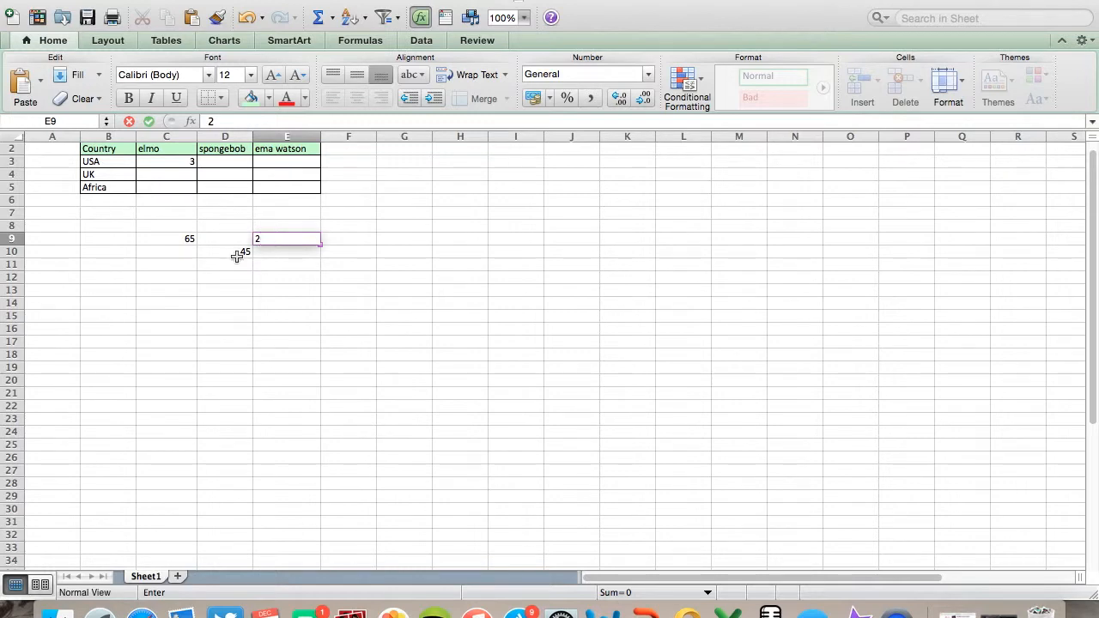
pyautogui.click(239, 254)
pyautogui.click(257, 255)
# - Change the number in cell D10 to -45, leaving out any cell reference
pyautogui.click(235, 258)
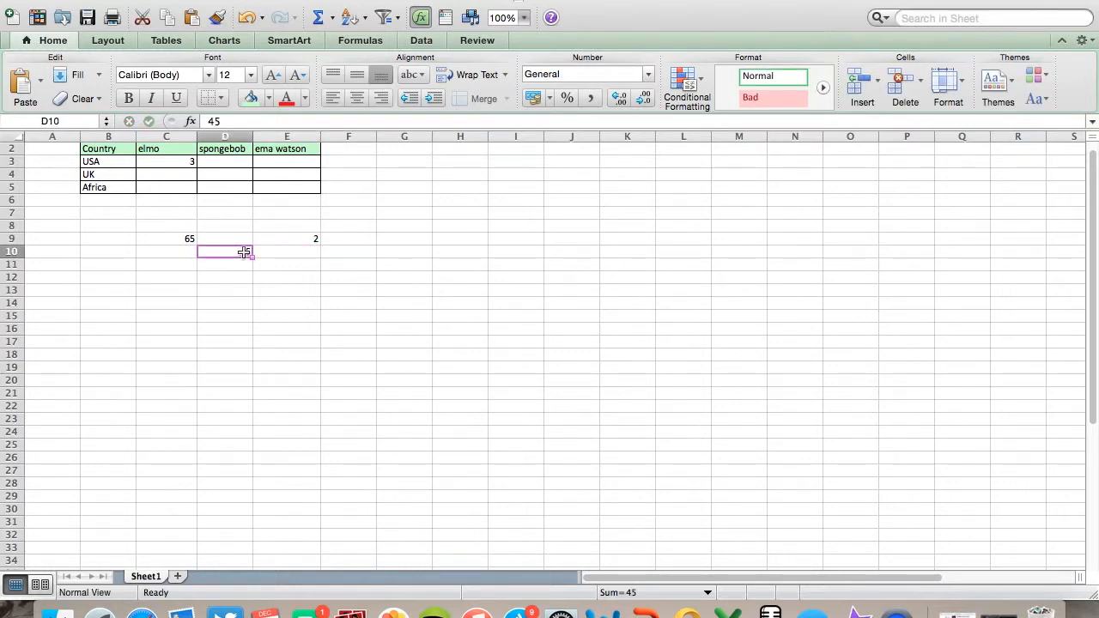
pyautogui.doubleClick(244, 252)
pyautogui.write('-')
pyautogui.moveTo(326, 251); pyautogui.dragTo(231, 185)
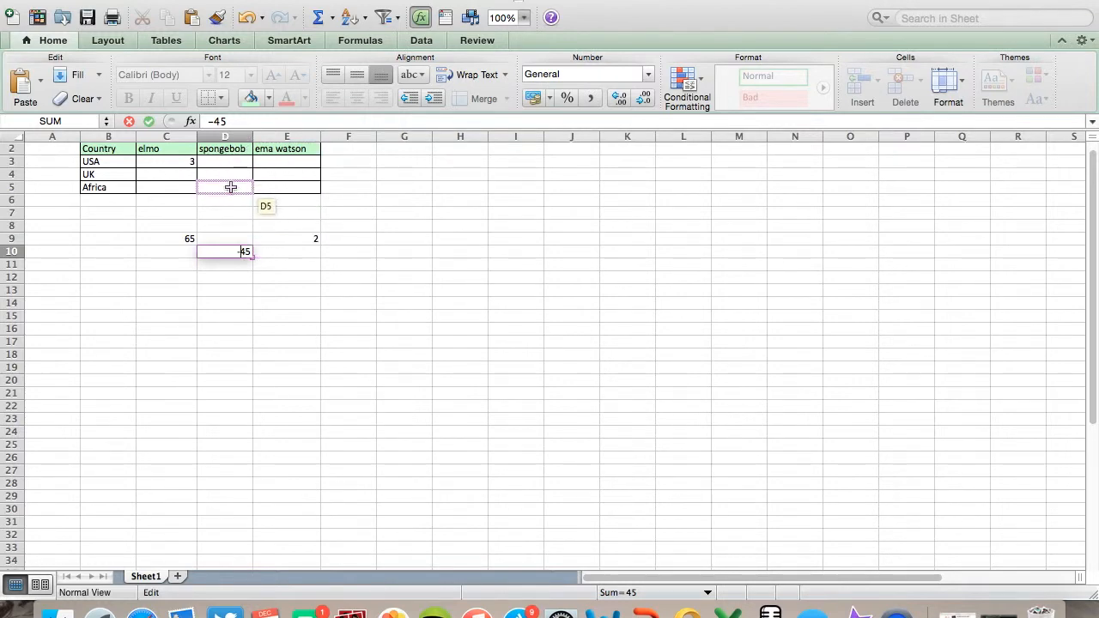
pyautogui.click(289, 237)
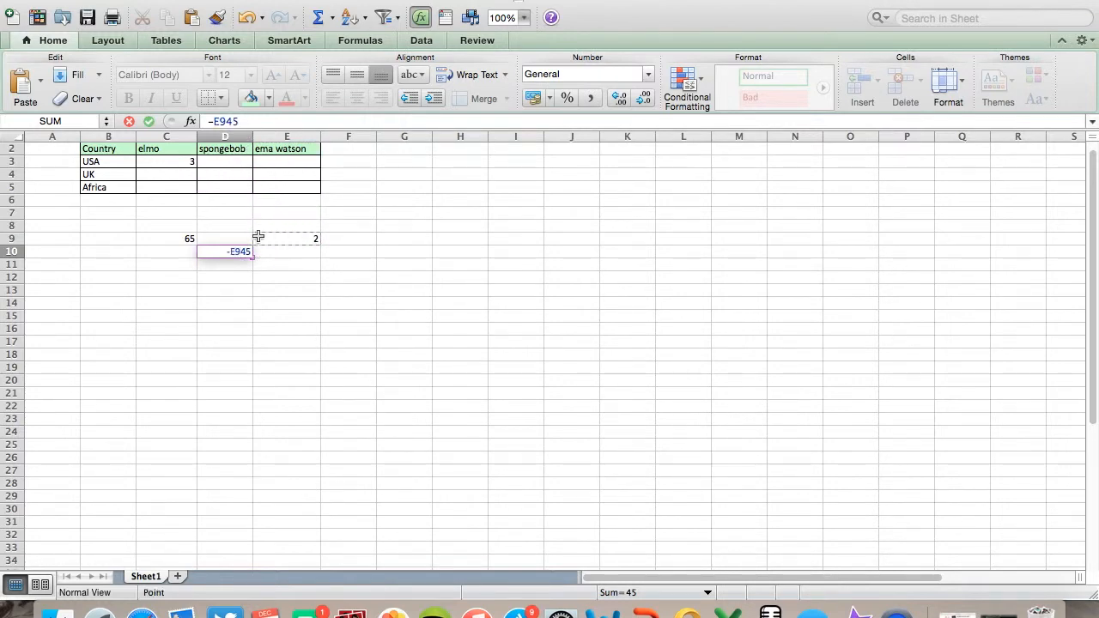
pyautogui.press('BackSpace')
pyautogui.press('BackSpace')
pyautogui.press('Return')
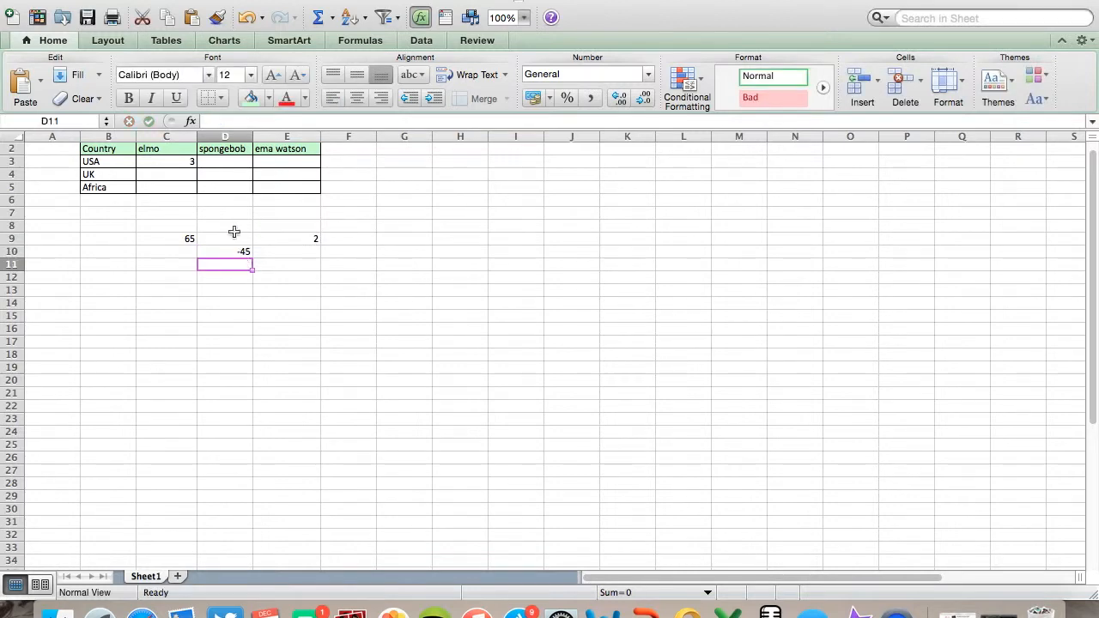
# - Start a SUM formula in D3 for spongebob's USA figure and remove the suggested C3 reference
pyautogui.click(213, 165)
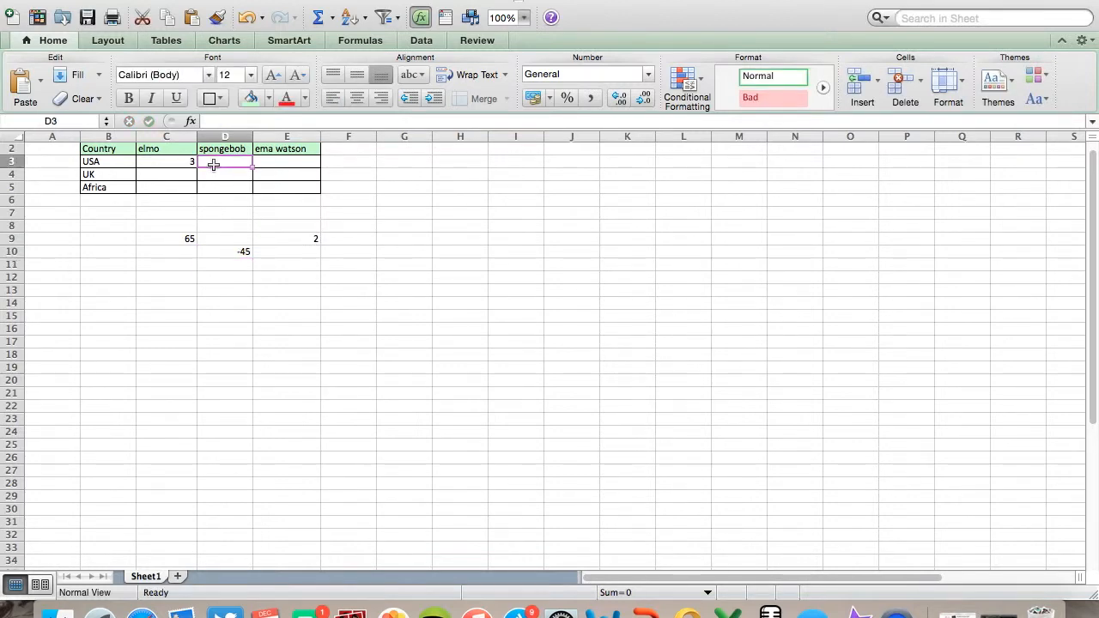
pyautogui.write('=')
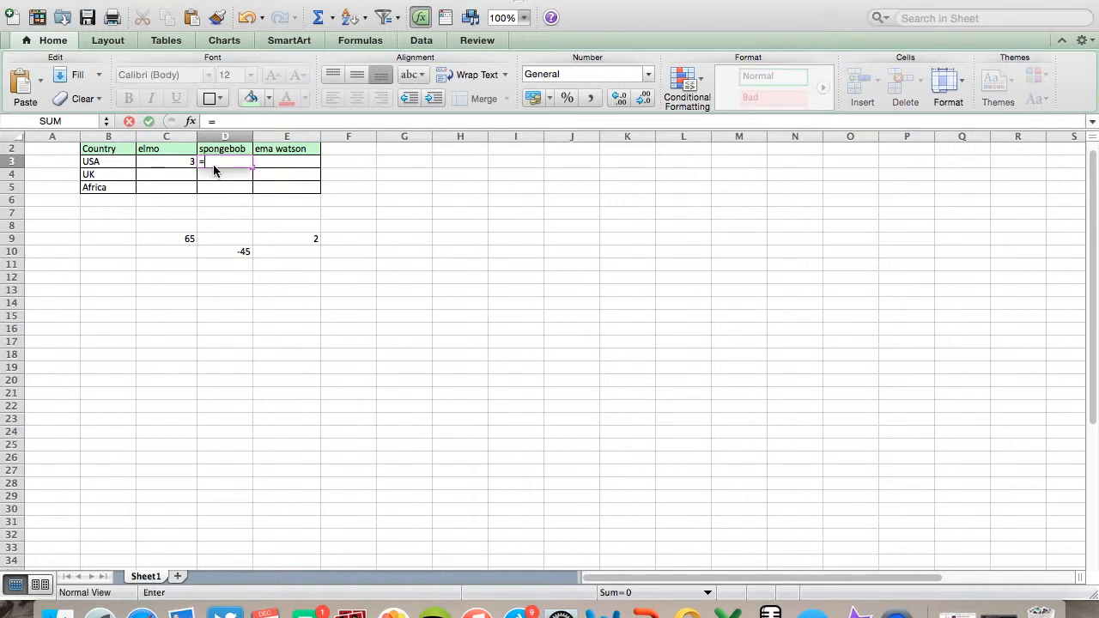
pyautogui.click(106, 121)
pyautogui.click(94, 135)
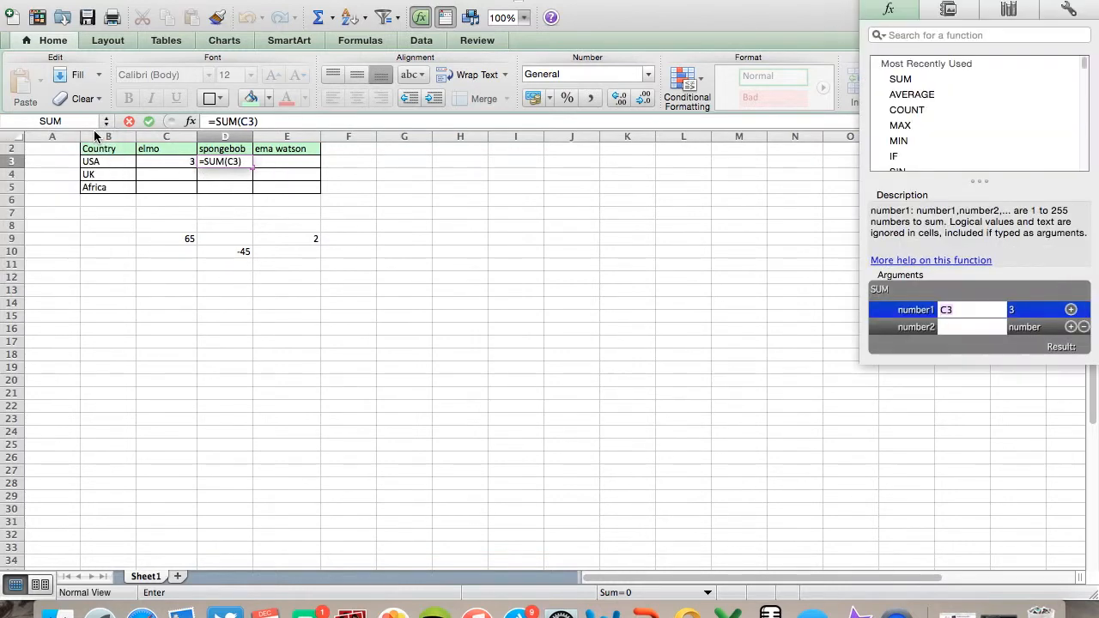
pyautogui.click(235, 161)
pyautogui.doubleClick(235, 162)
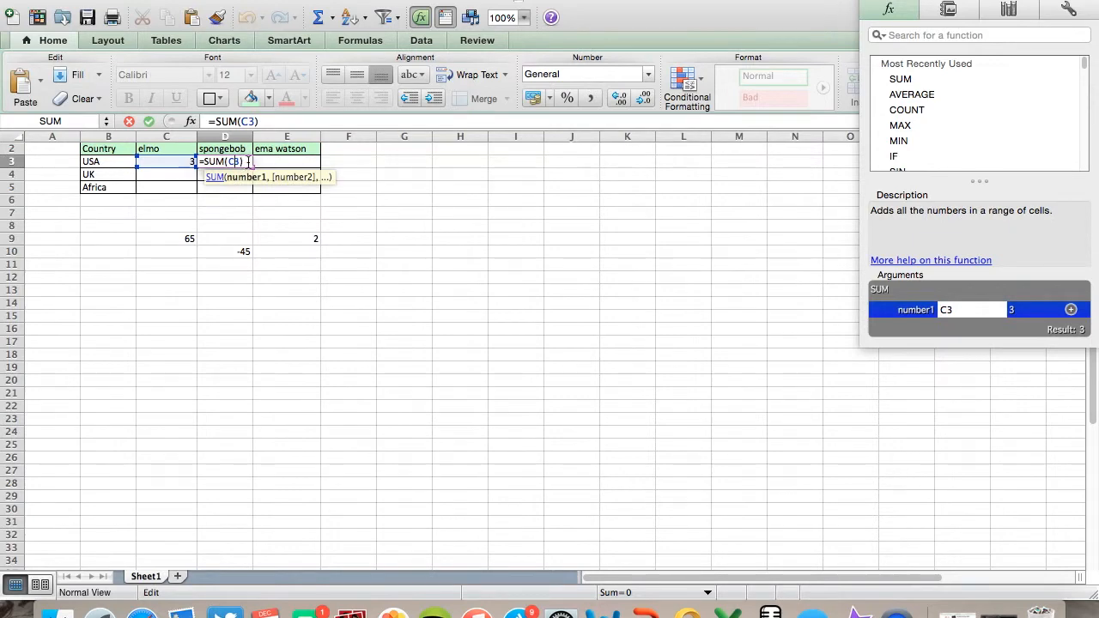
pyautogui.press('BackSpace')
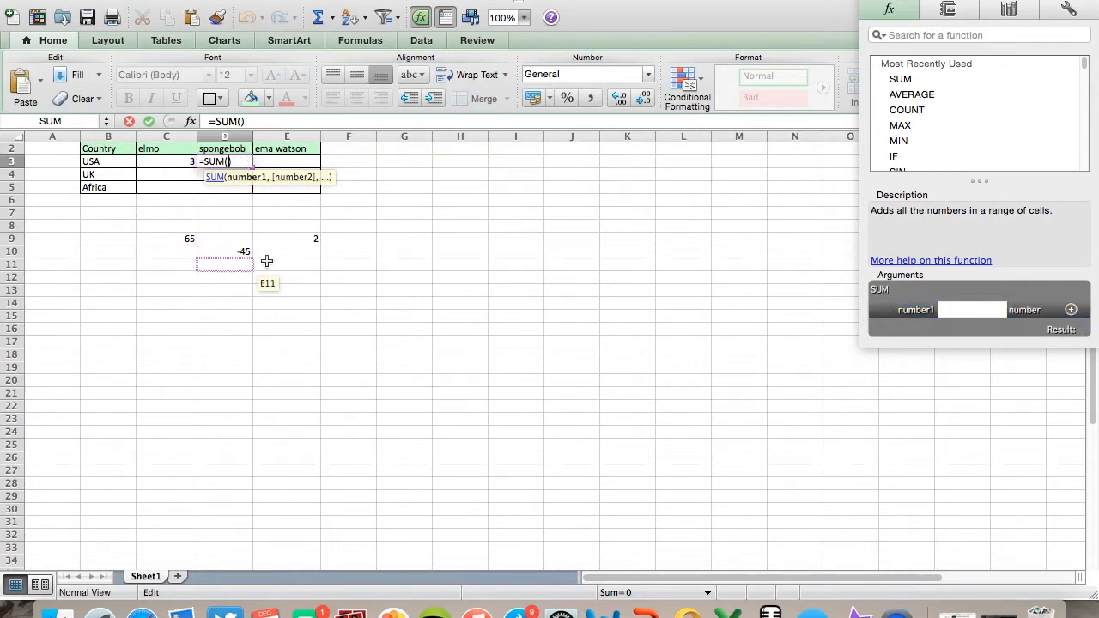
pyautogui.click(188, 237)
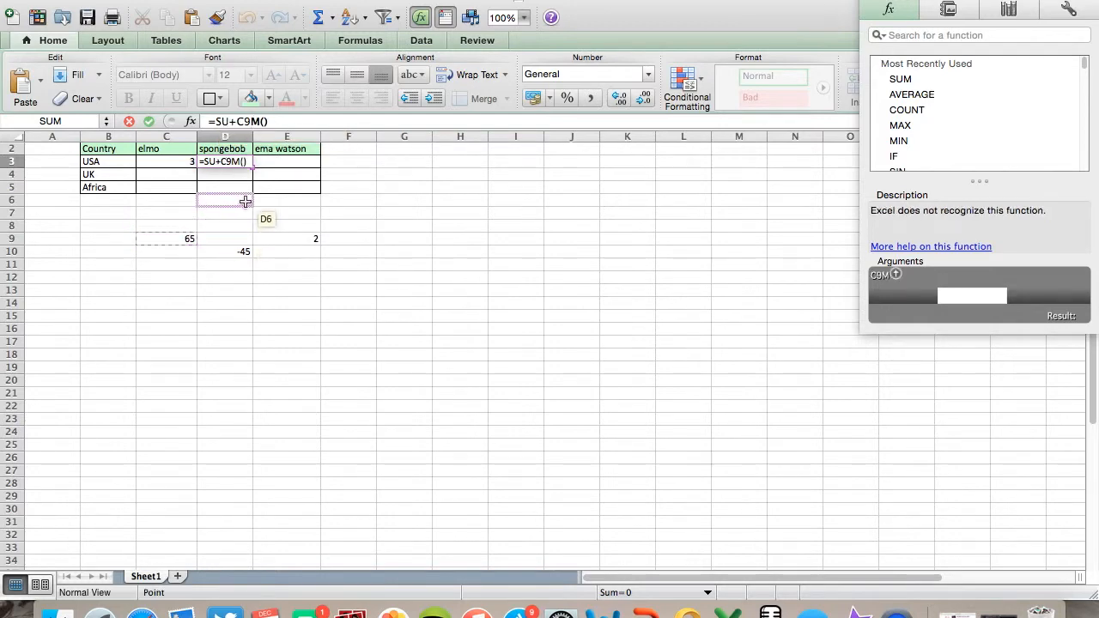
pyautogui.click(245, 162)
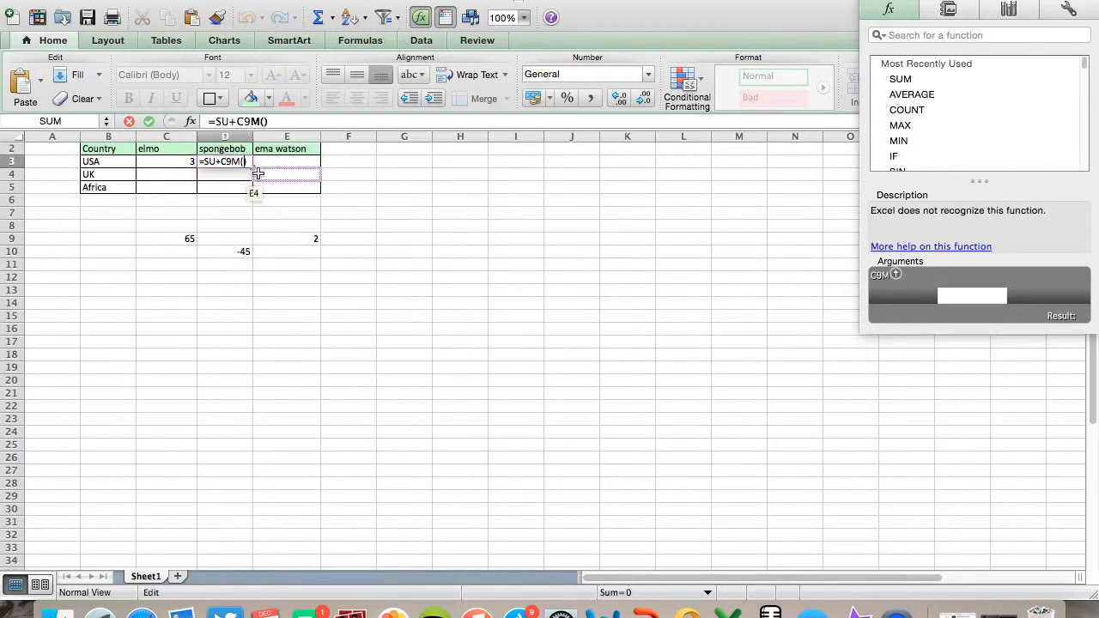
pyautogui.press('BackSpace')
pyautogui.press('BackSpace')
pyautogui.press('BackSpace')
pyautogui.press('BackSpace')
pyautogui.press('BackSpace')
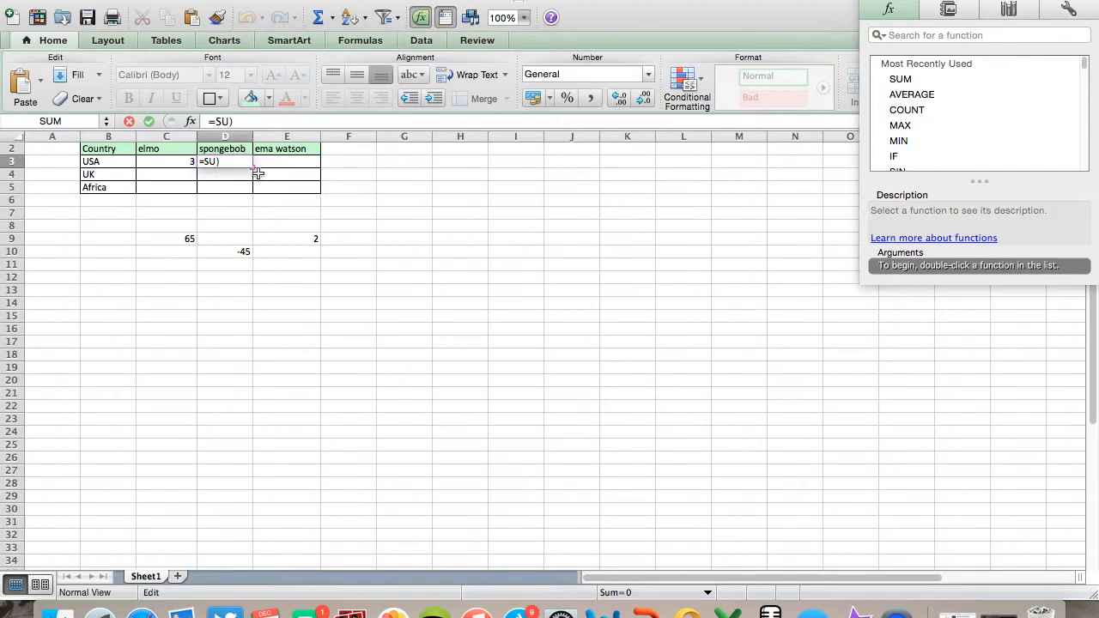
# - Complete the D3 formula as =SUM(C9+D10+E9) to add the three numbers below the table
pyautogui.write('M(')
pyautogui.click(189, 238)
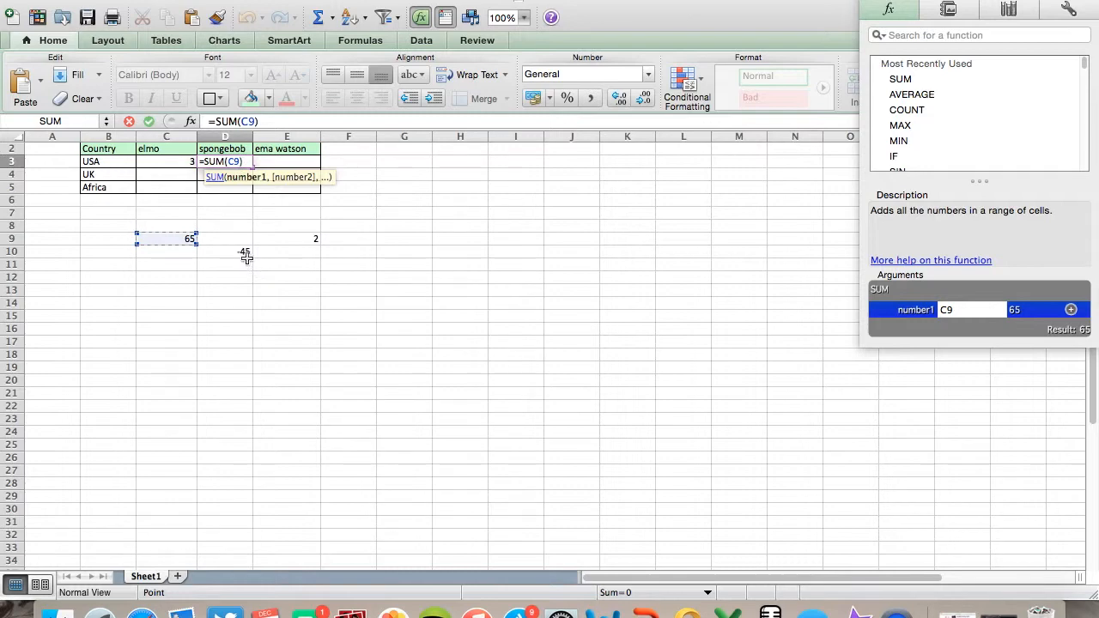
pyautogui.write('+')
pyautogui.click(243, 253)
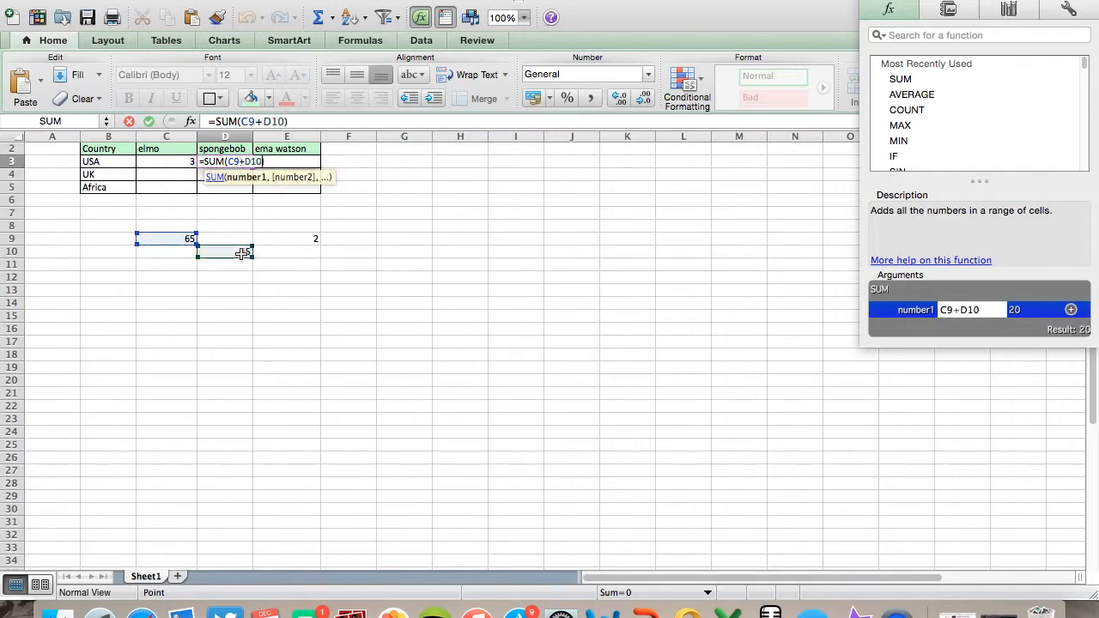
pyautogui.write('+')
pyautogui.click(311, 238)
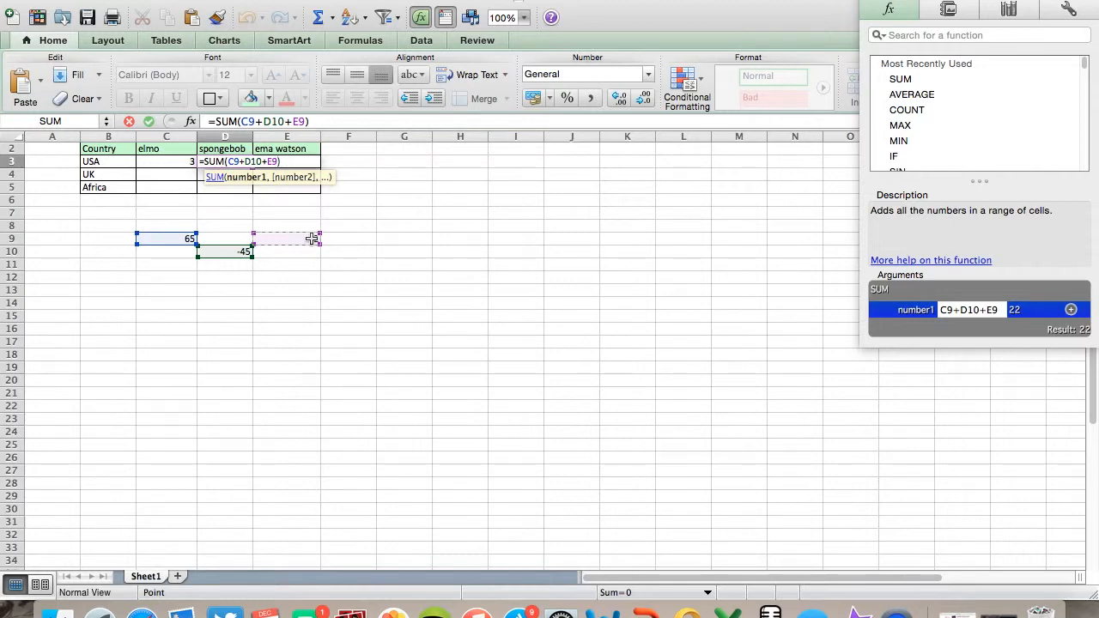
pyautogui.press('Return')
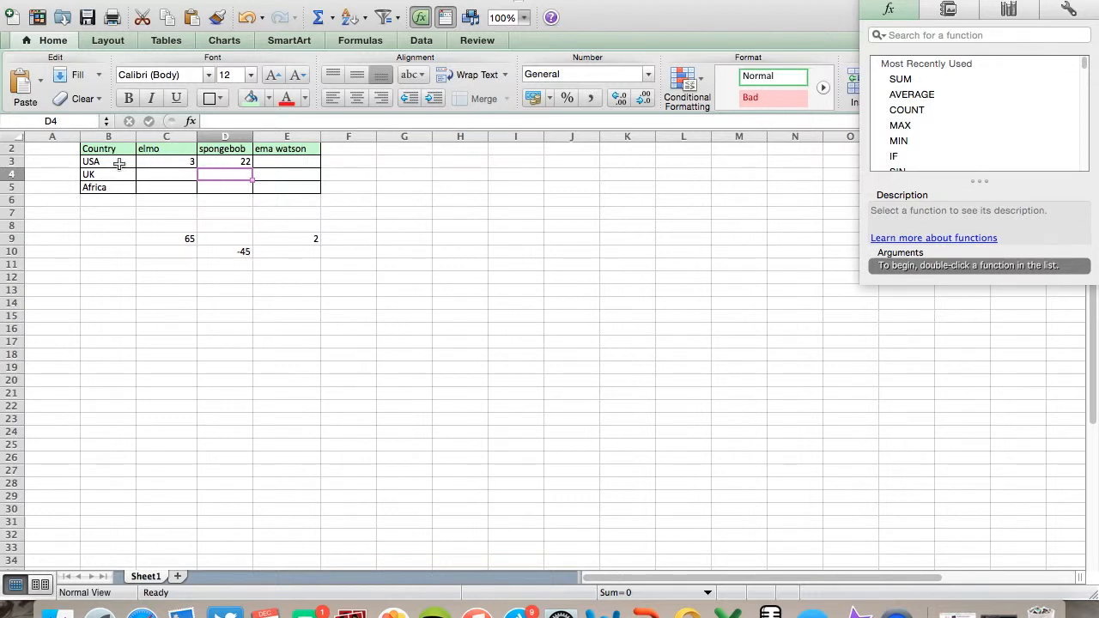
# - Clear the numbers in cells D10, C9 and E9 below the table
pyautogui.click(238, 252)
pyautogui.press('BackSpace')
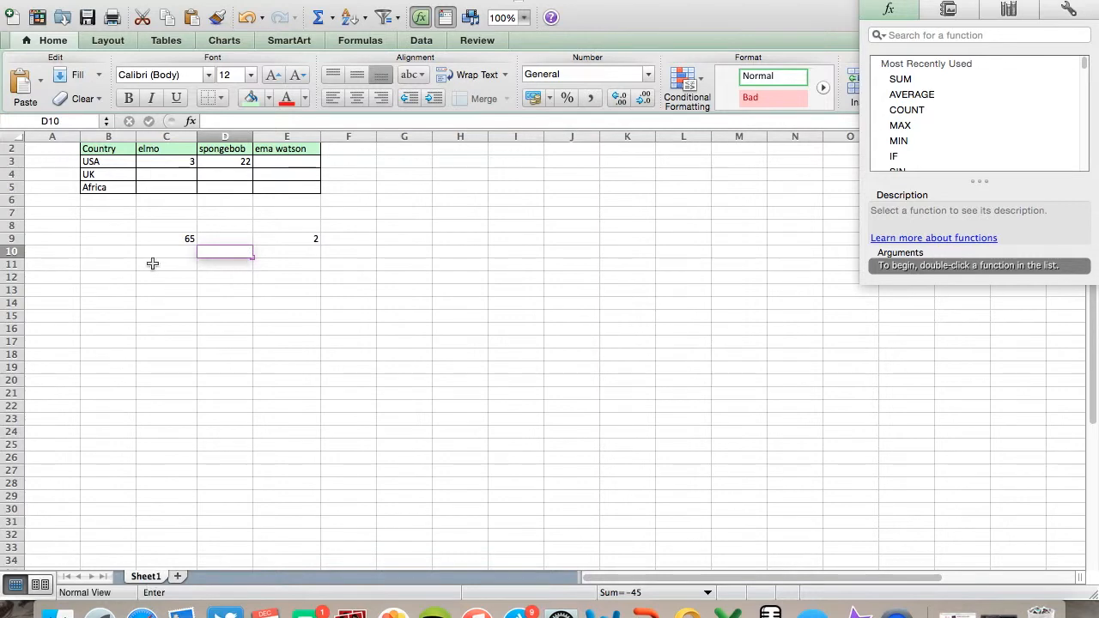
pyautogui.click(183, 239)
pyautogui.press('BackSpace')
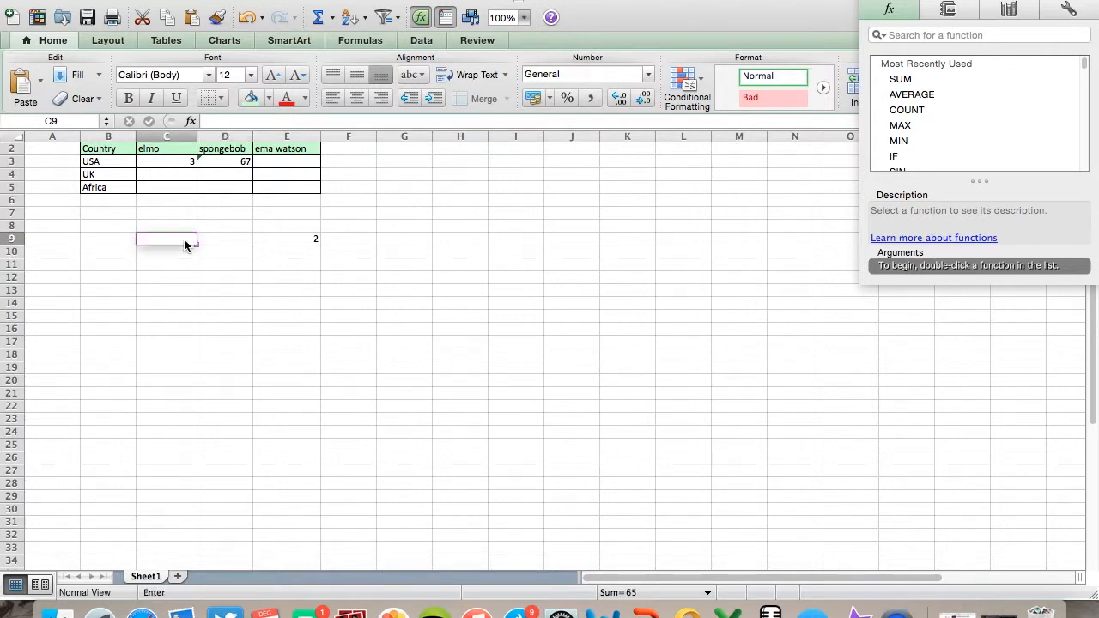
pyautogui.click(295, 240)
pyautogui.press('BackSpace')
pyautogui.click(295, 161)
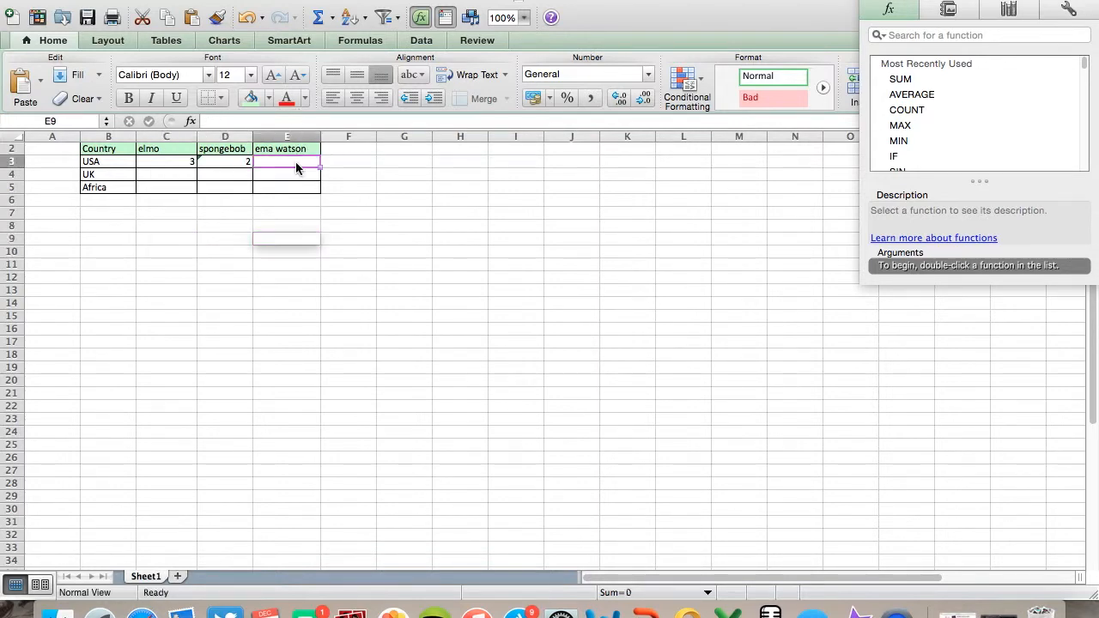
pyautogui.write('=')
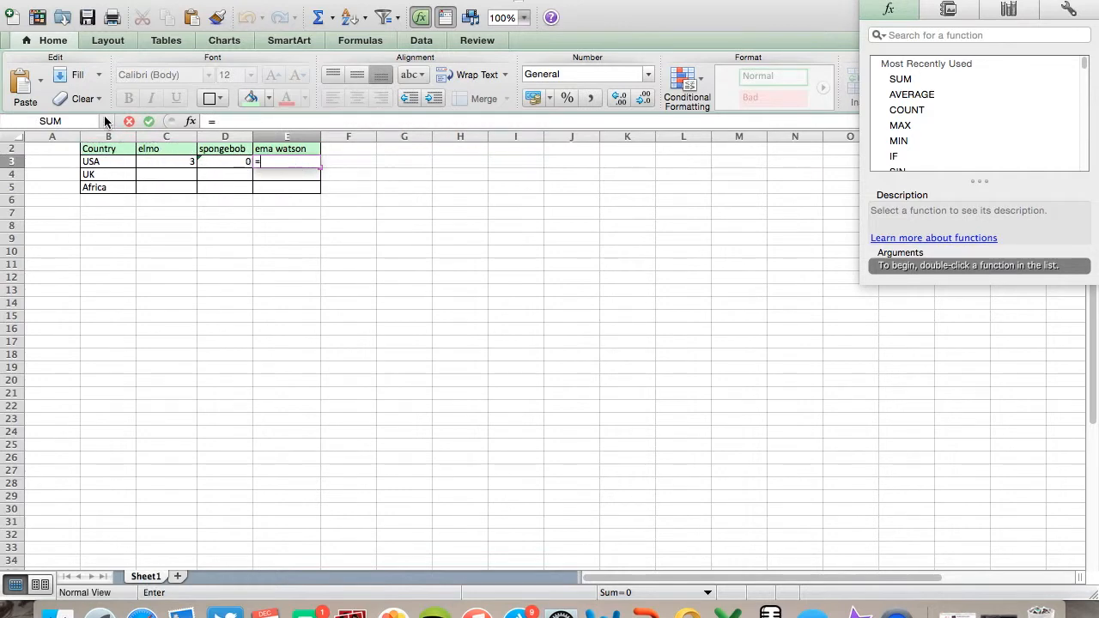
pyautogui.click(107, 121)
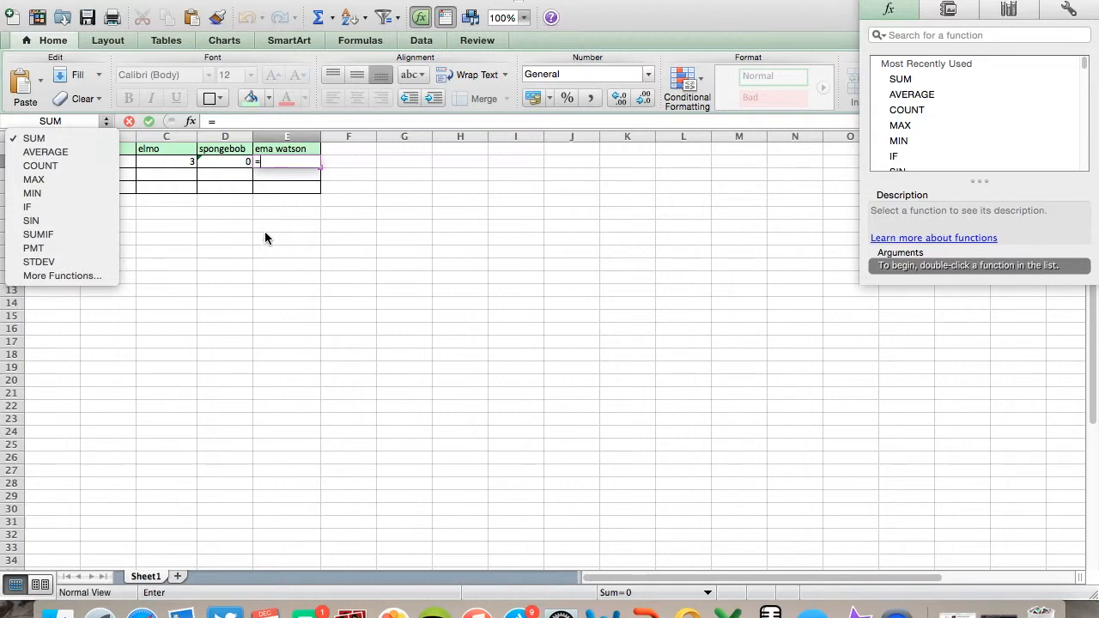
pyautogui.click(286, 161)
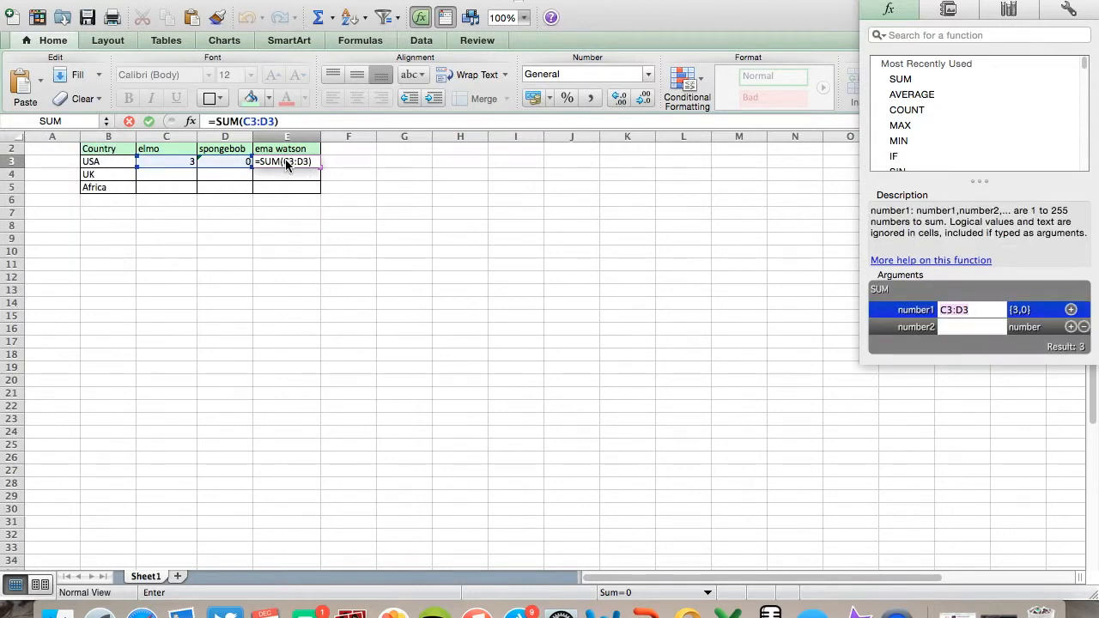
pyautogui.click(318, 161)
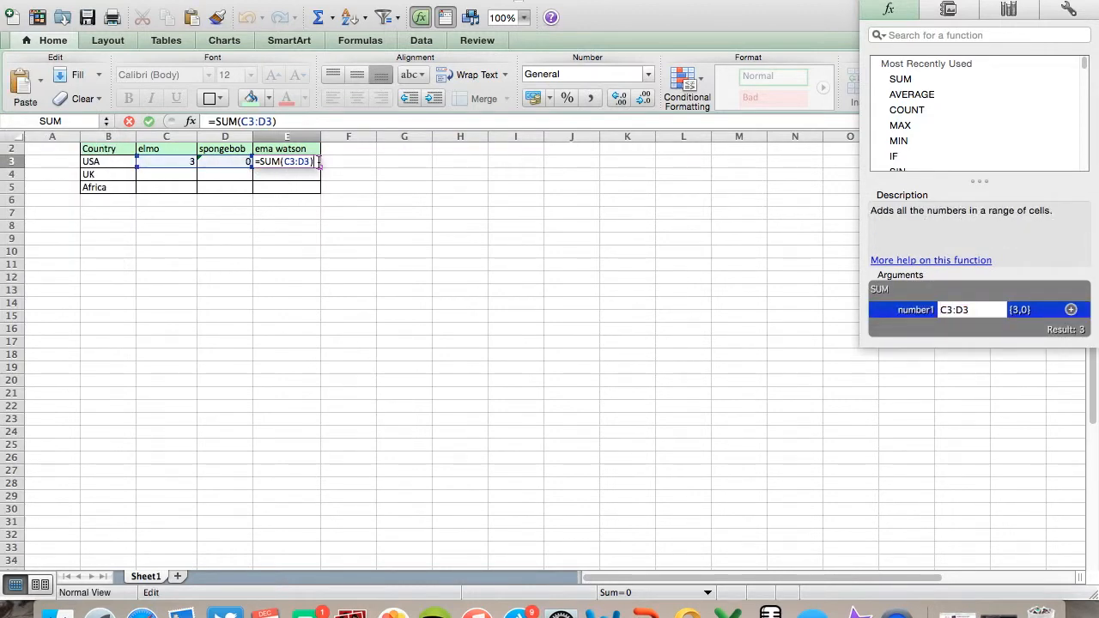
pyautogui.press('BackSpace')
pyautogui.press('BackSpace')
pyautogui.press('BackSpace')
pyautogui.press('BackSpace')
pyautogui.press('BackSpace')
pyautogui.press('BackSpace')
pyautogui.press('BackSpace')
pyautogui.press('BackSpace')
pyautogui.press('BackSpace')
pyautogui.press('BackSpace')
pyautogui.press('BackSpace')
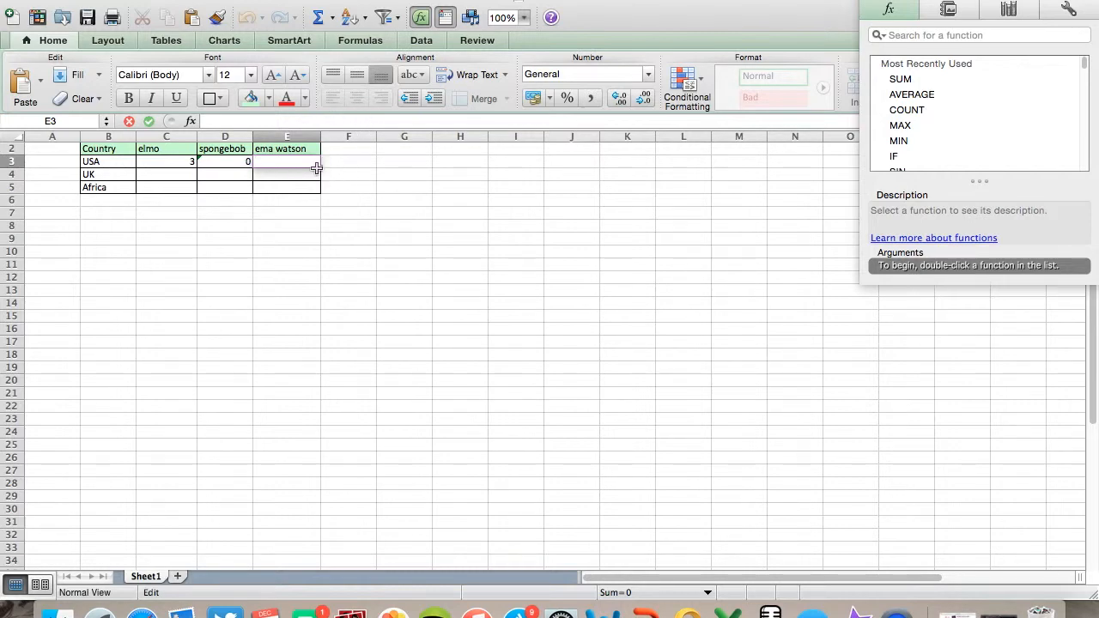
# - Delete the entire SUM formula from cell D3
pyautogui.click(243, 165)
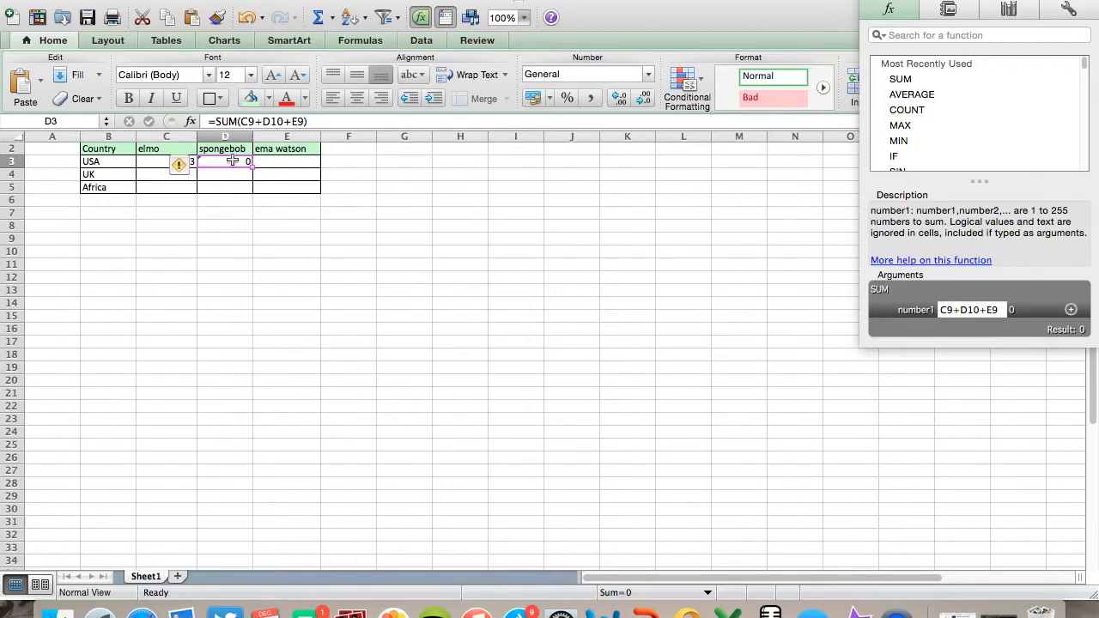
pyautogui.doubleClick(232, 161)
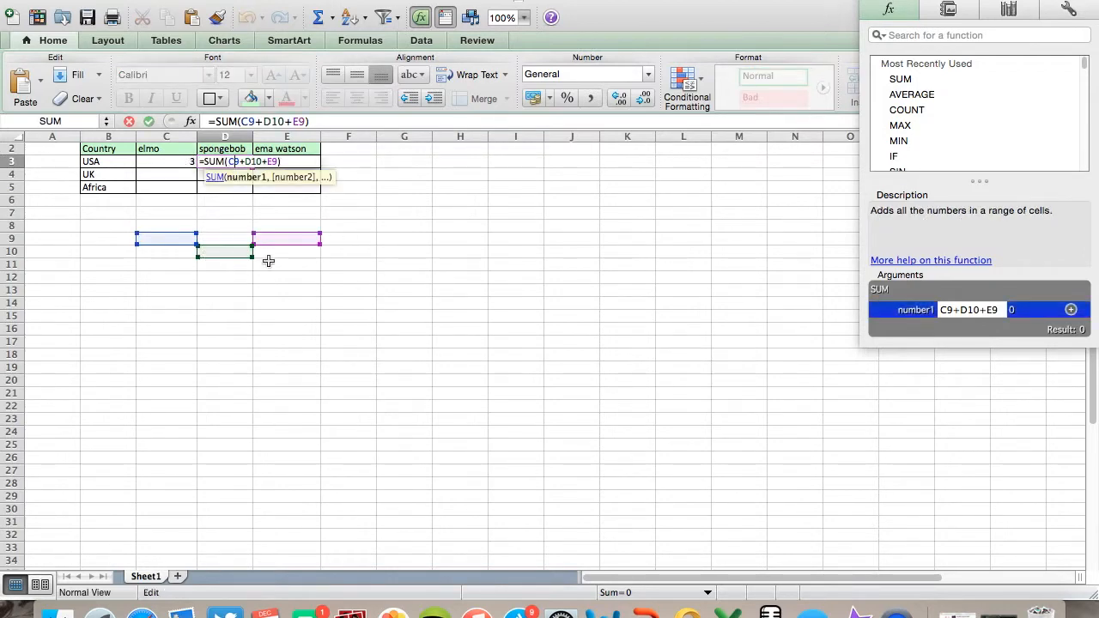
pyautogui.click(294, 161)
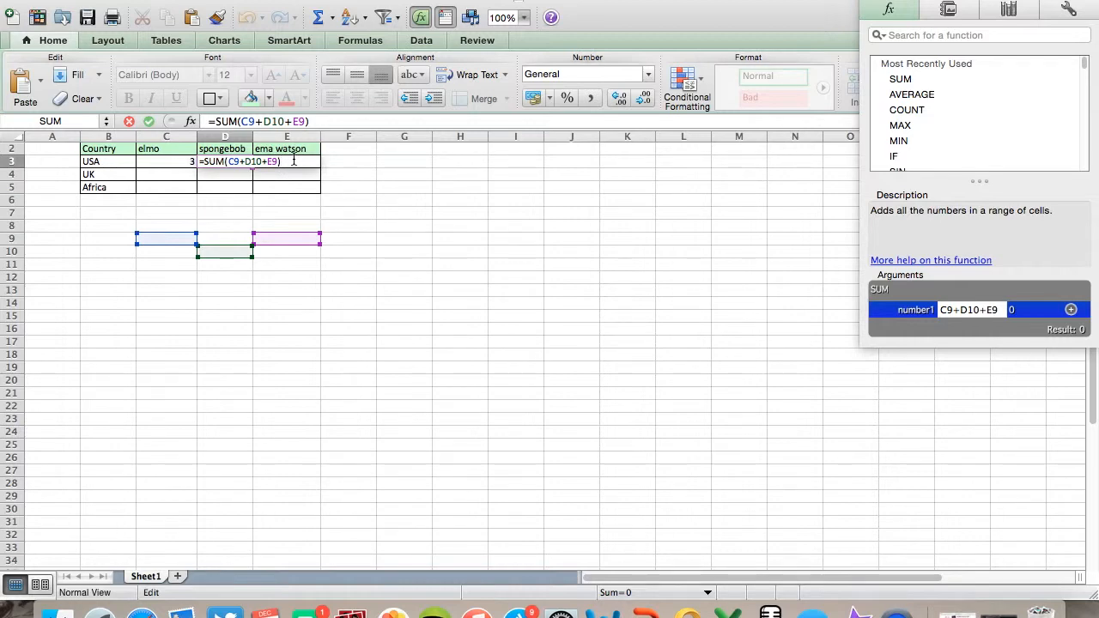
pyautogui.press('BackSpace')
pyautogui.press('BackSpace')
pyautogui.press('BackSpace')
pyautogui.press('BackSpace')
pyautogui.press('BackSpace')
pyautogui.press('BackSpace')
pyautogui.press('BackSpace')
pyautogui.press('BackSpace')
pyautogui.press('BackSpace')
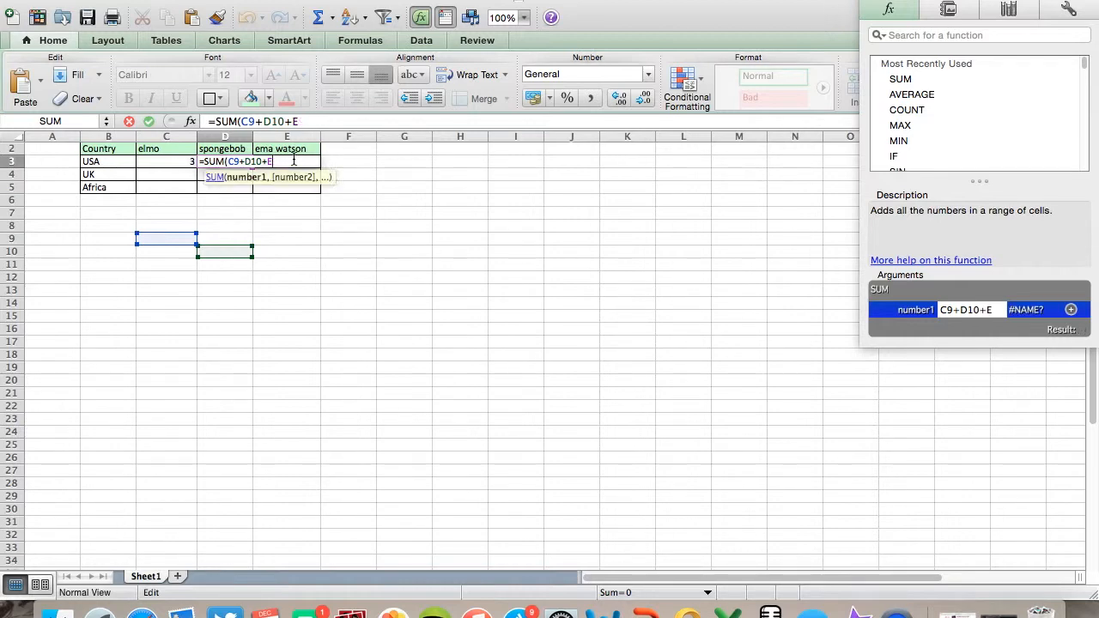
pyautogui.press('BackSpace')
pyautogui.press('BackSpace')
pyautogui.press('BackSpace')
pyautogui.press('BackSpace')
pyautogui.press('BackSpace')
pyautogui.press('BackSpace')
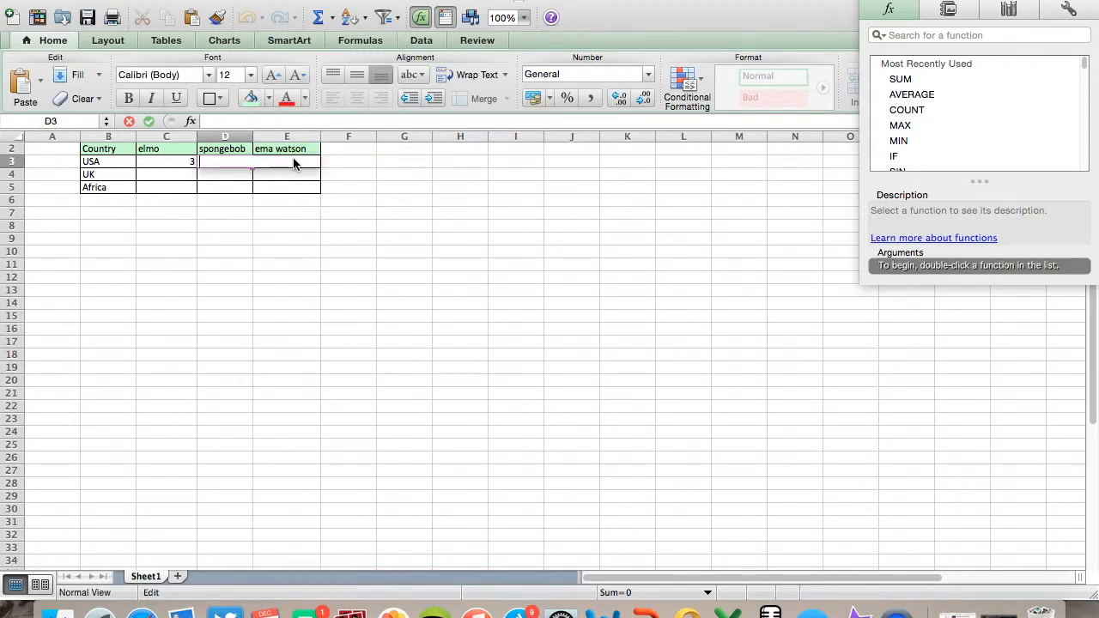
pyautogui.click(269, 277)
# - Enter the plain number 22 in D3 as the USA figure for spongebob
pyautogui.click(232, 172)
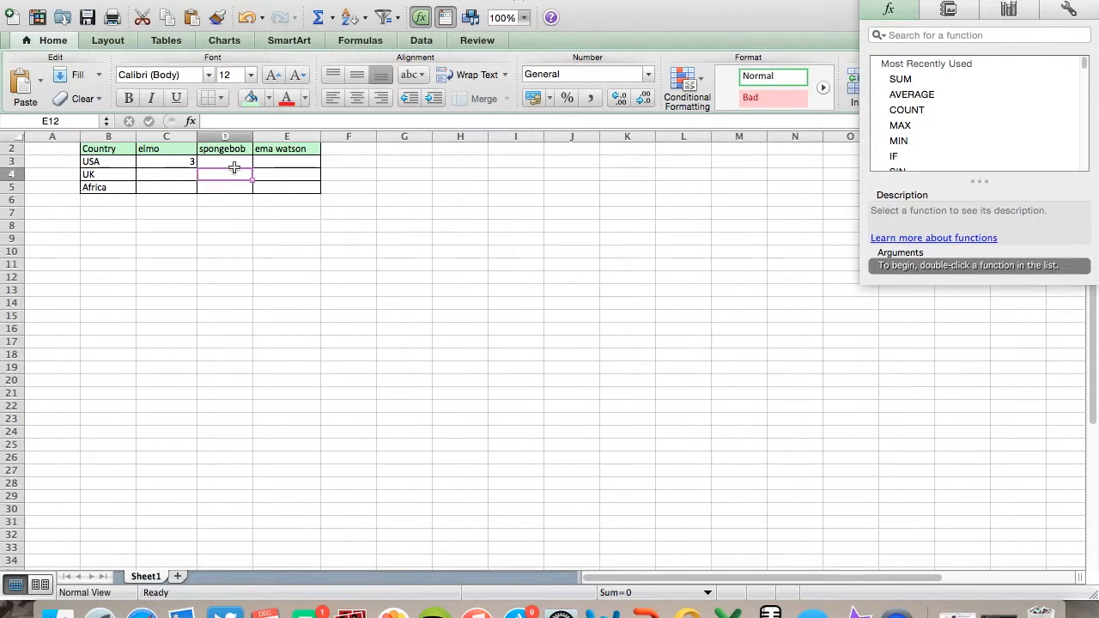
pyautogui.click(233, 162)
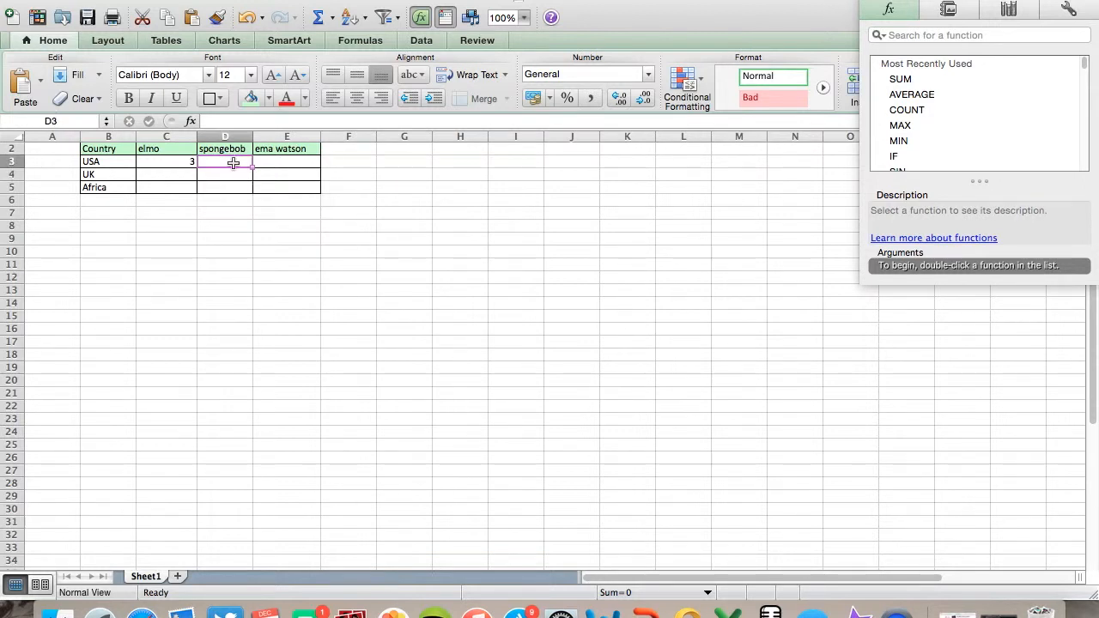
pyautogui.write('22')
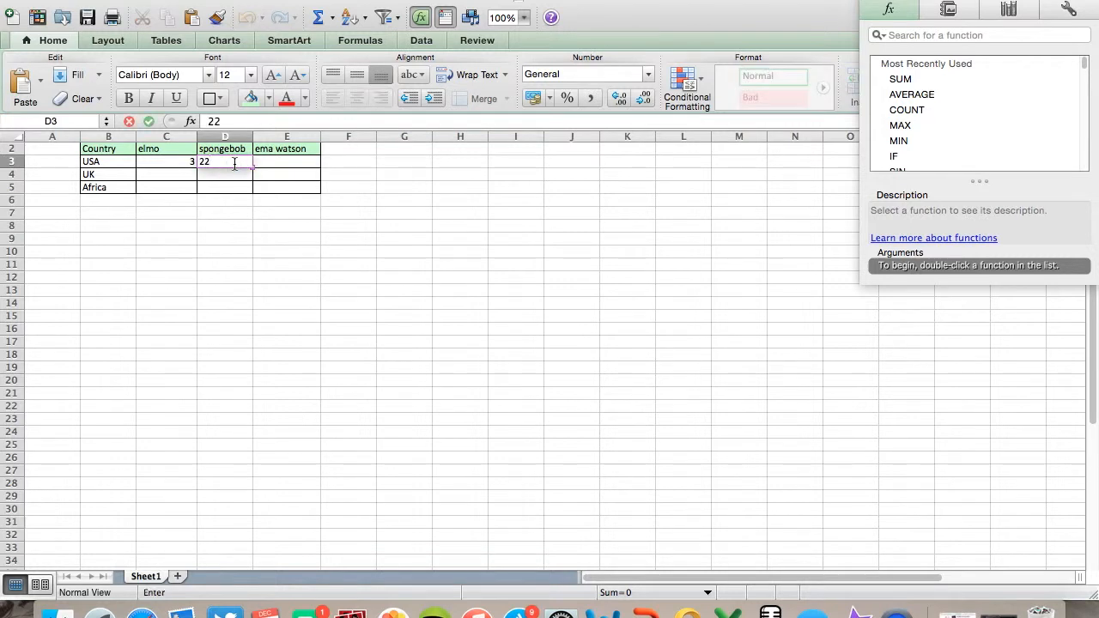
pyautogui.press('Return')
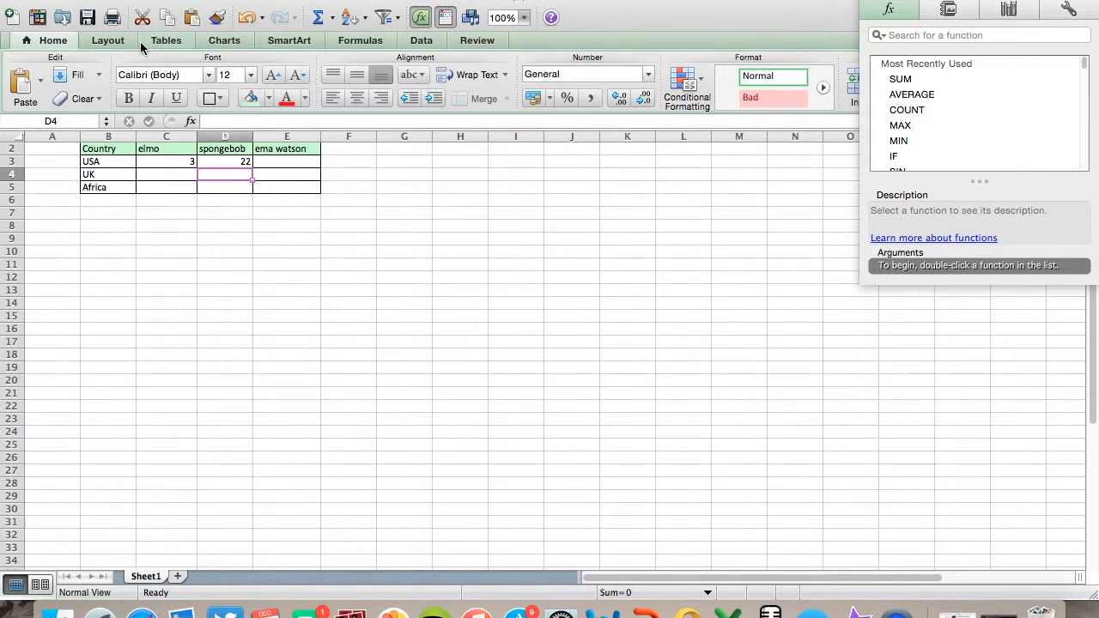
# - Insert a 2-D Stacked Column chart of the country table with only cell D4 selected, and delete the chart
pyautogui.click(169, 41)
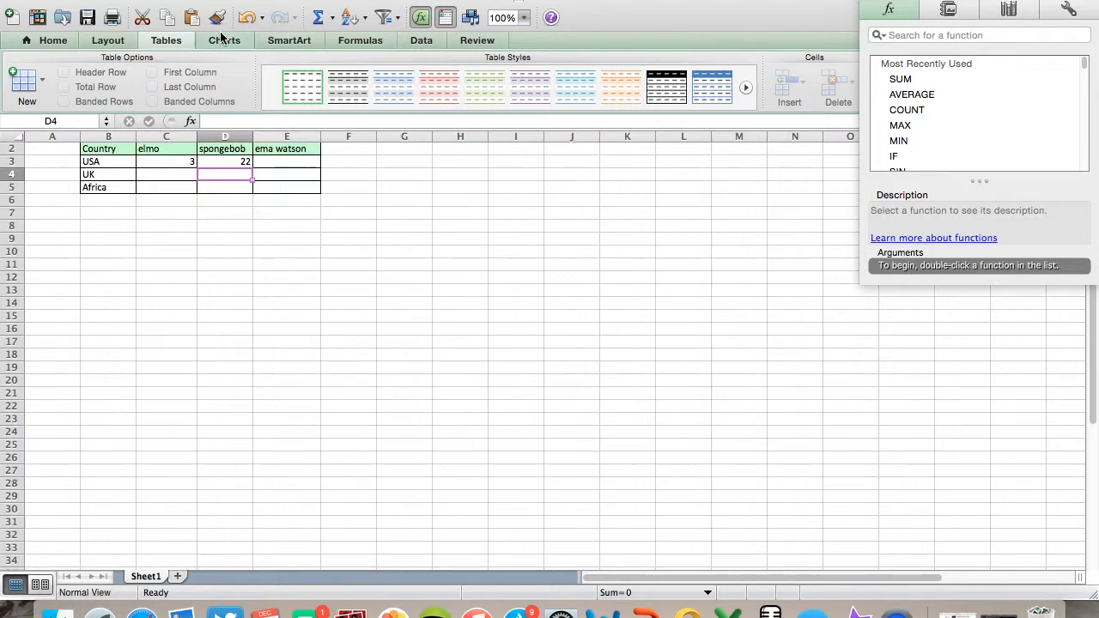
pyautogui.click(229, 43)
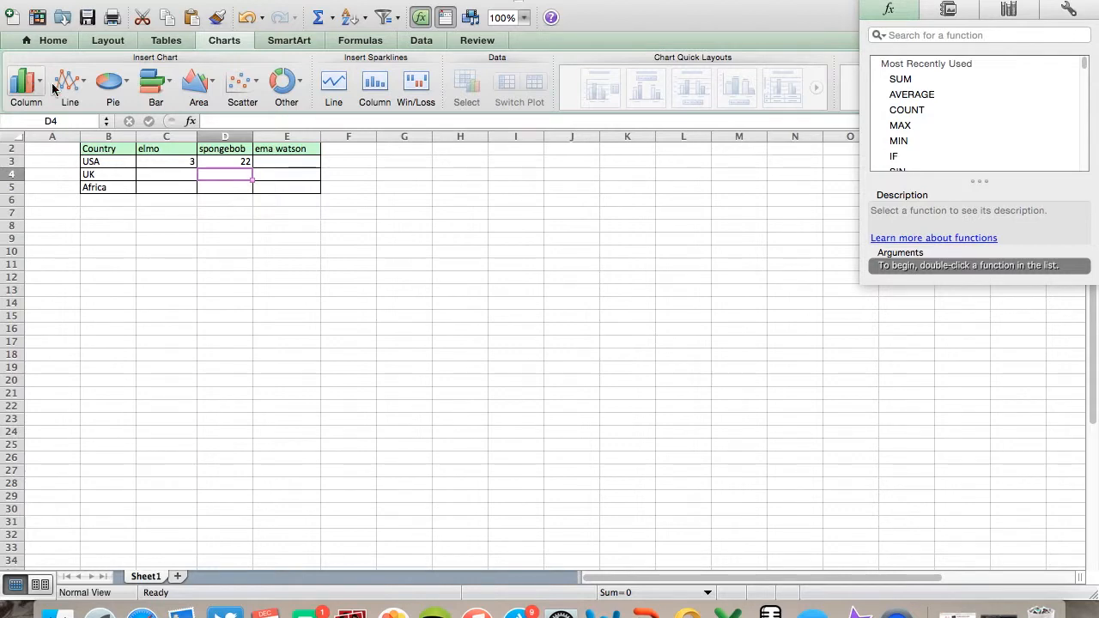
pyautogui.click(28, 89)
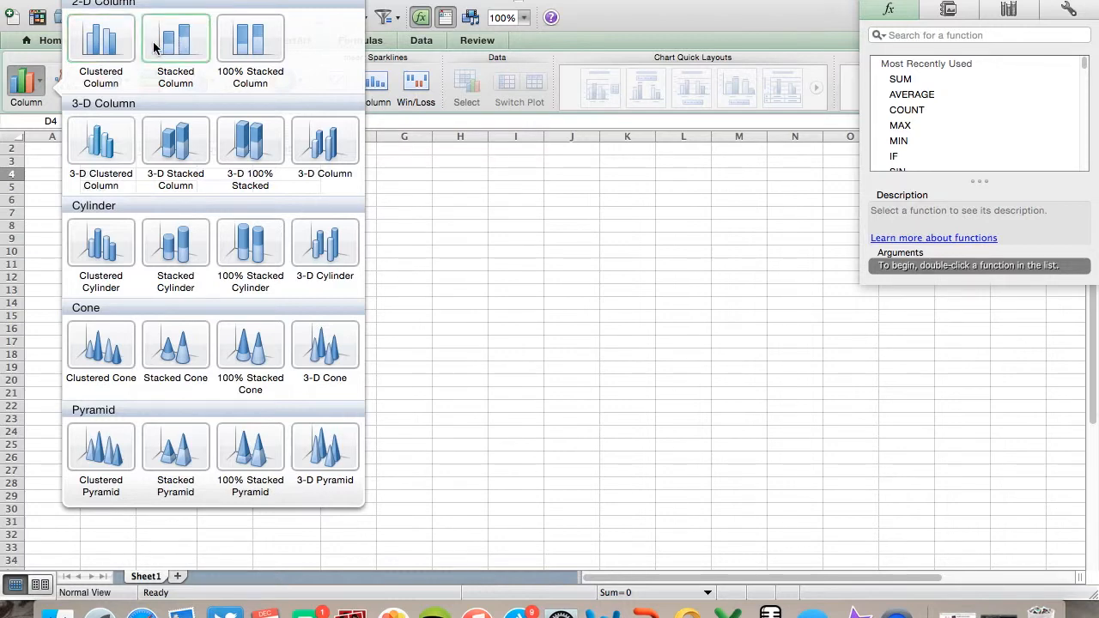
pyautogui.click(188, 50)
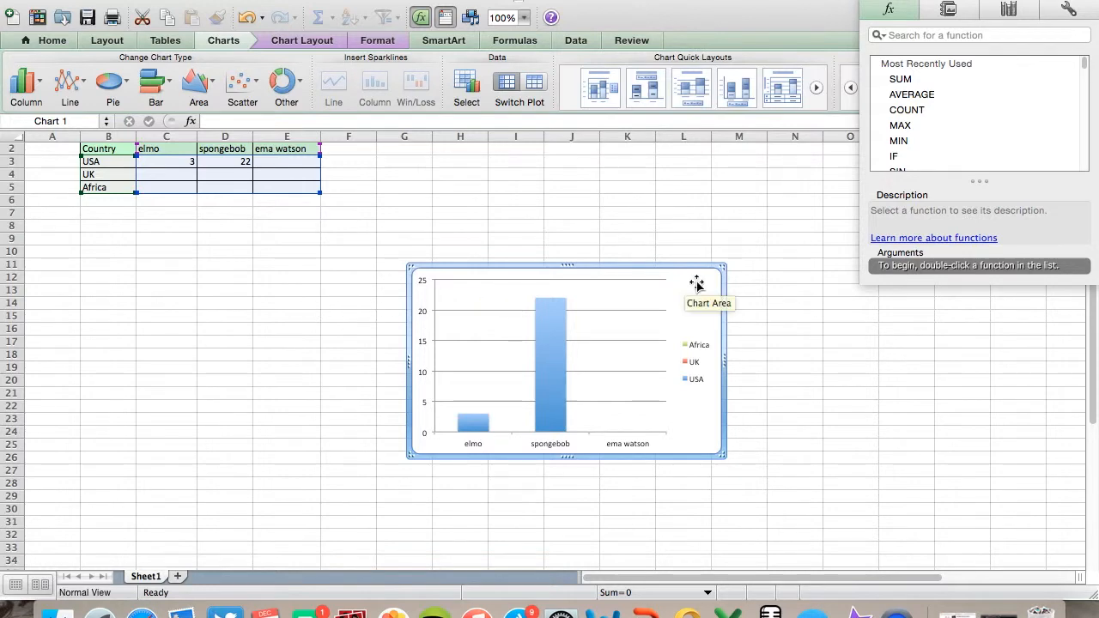
pyautogui.press('Delete')
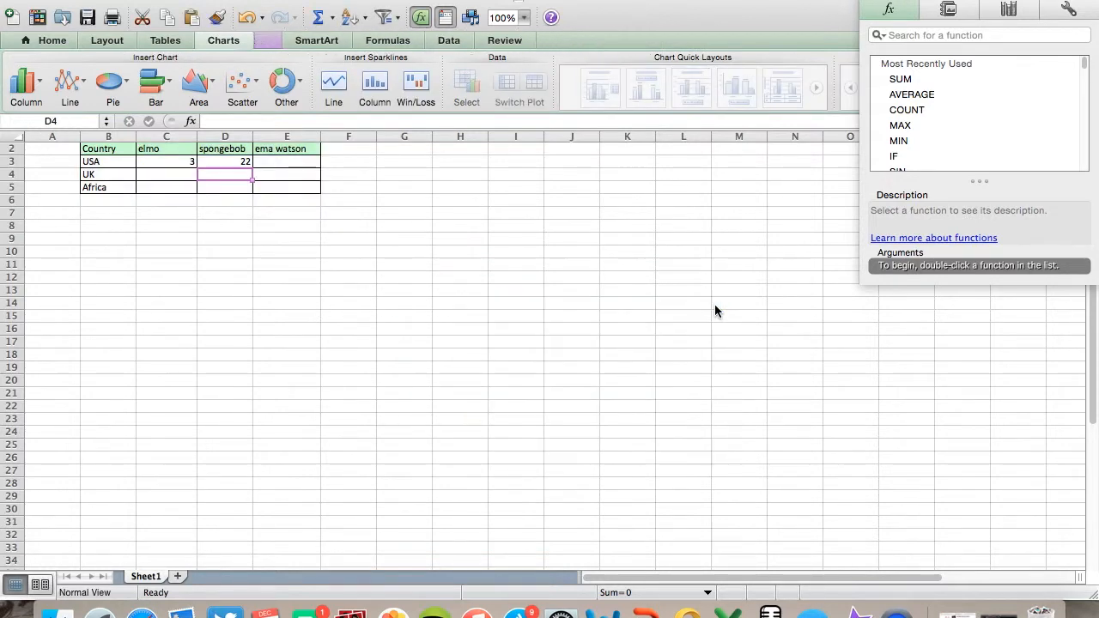
# - Insert a 2-D Stacked Column chart from the selected table range B2:E5, and deselect the chart
pyautogui.click(115, 225)
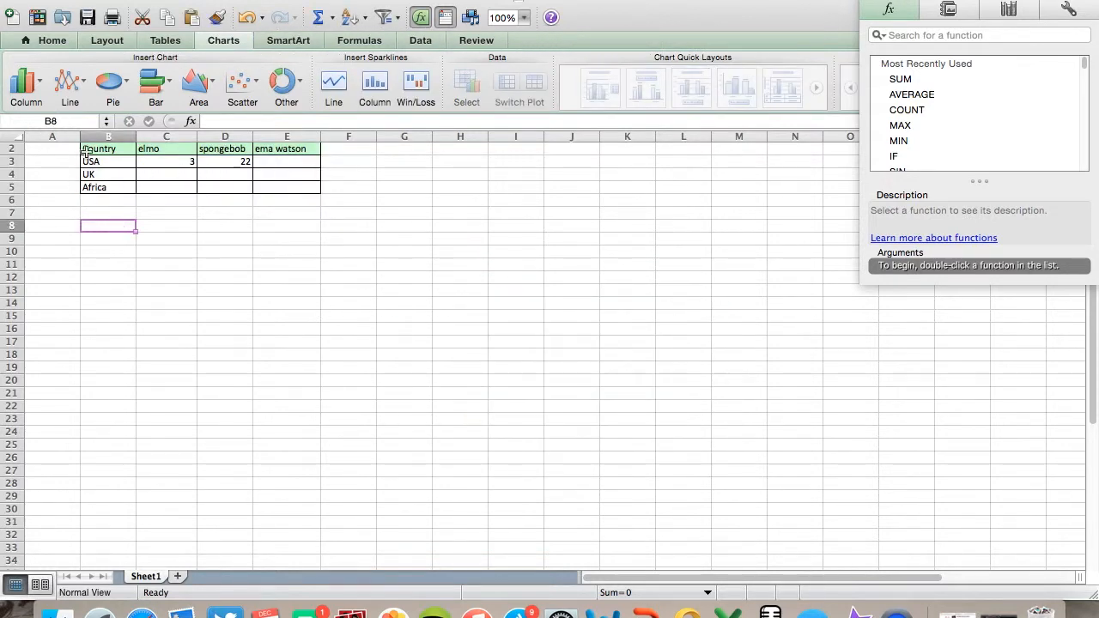
pyautogui.moveTo(86, 149); pyautogui.dragTo(299, 183)
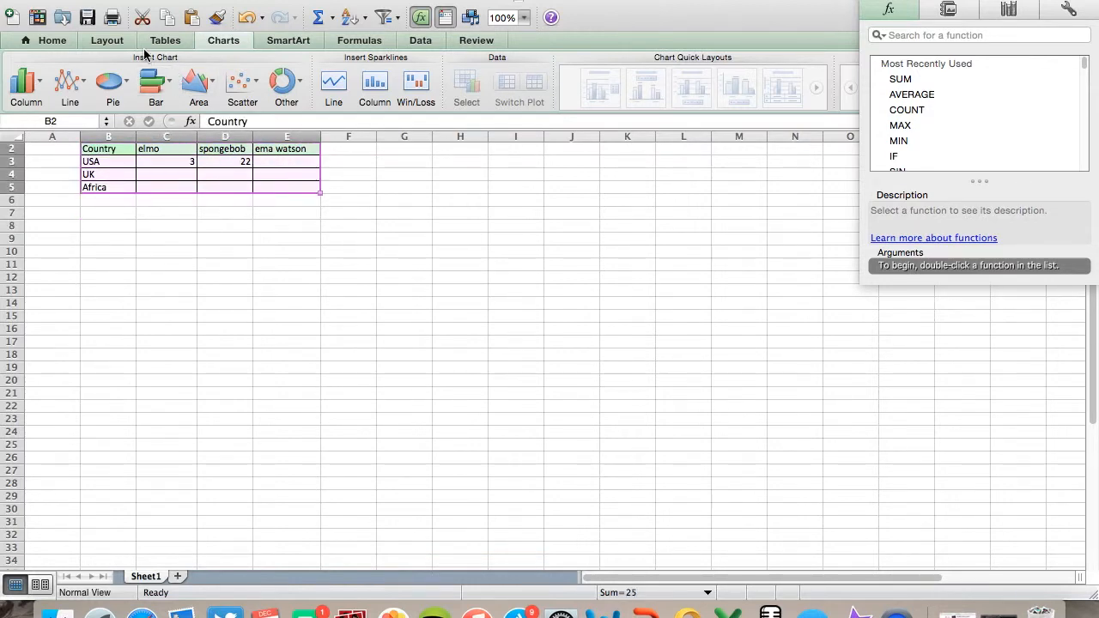
pyautogui.click(24, 85)
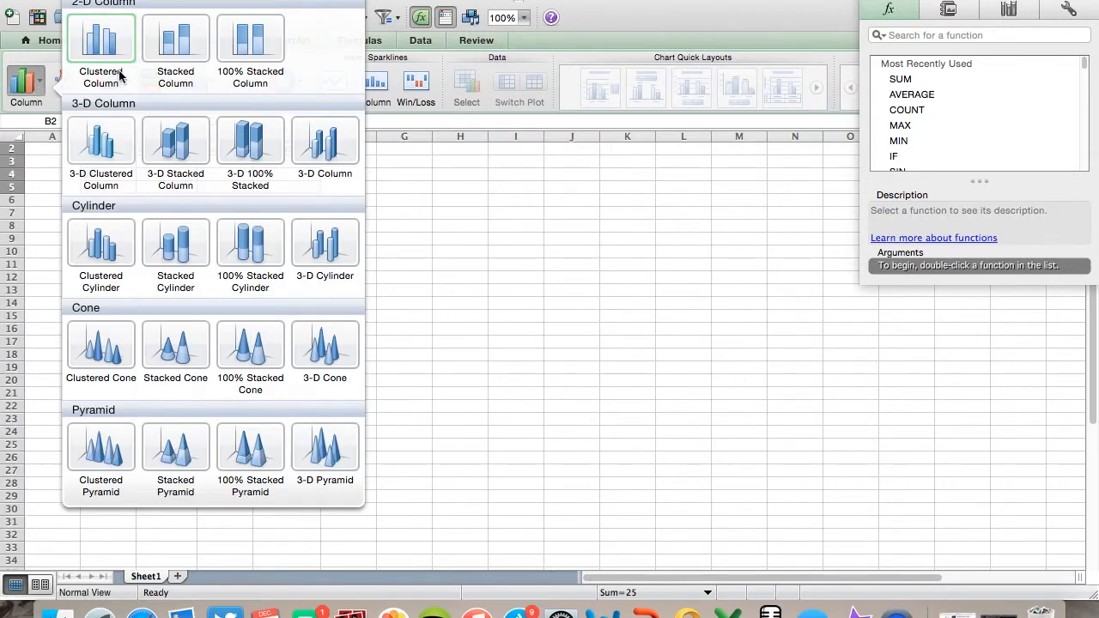
pyautogui.click(171, 43)
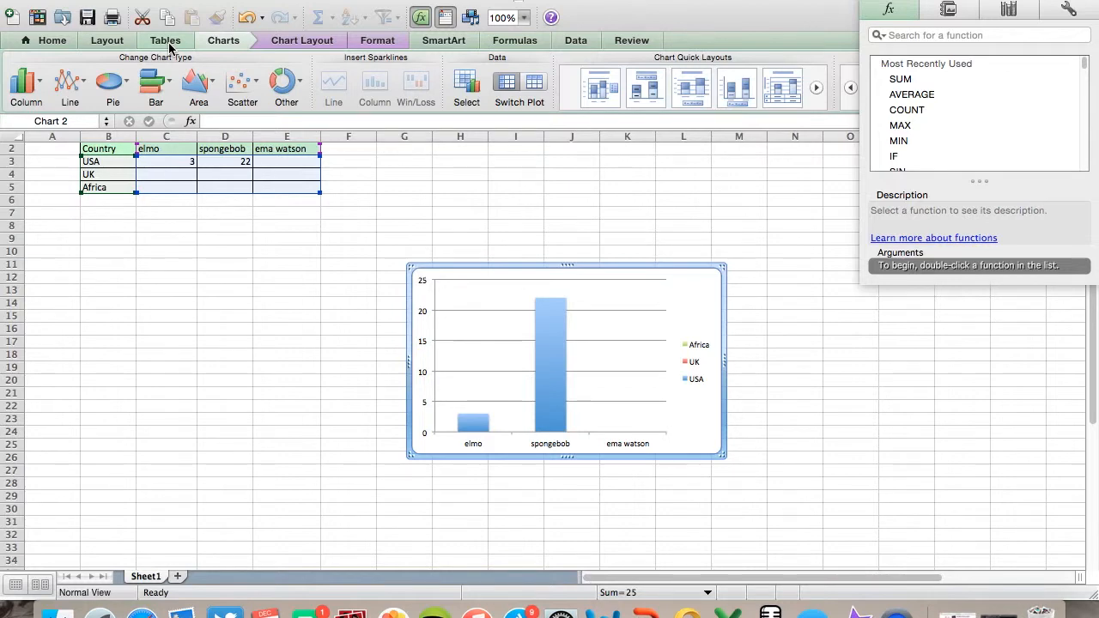
pyautogui.click(270, 246)
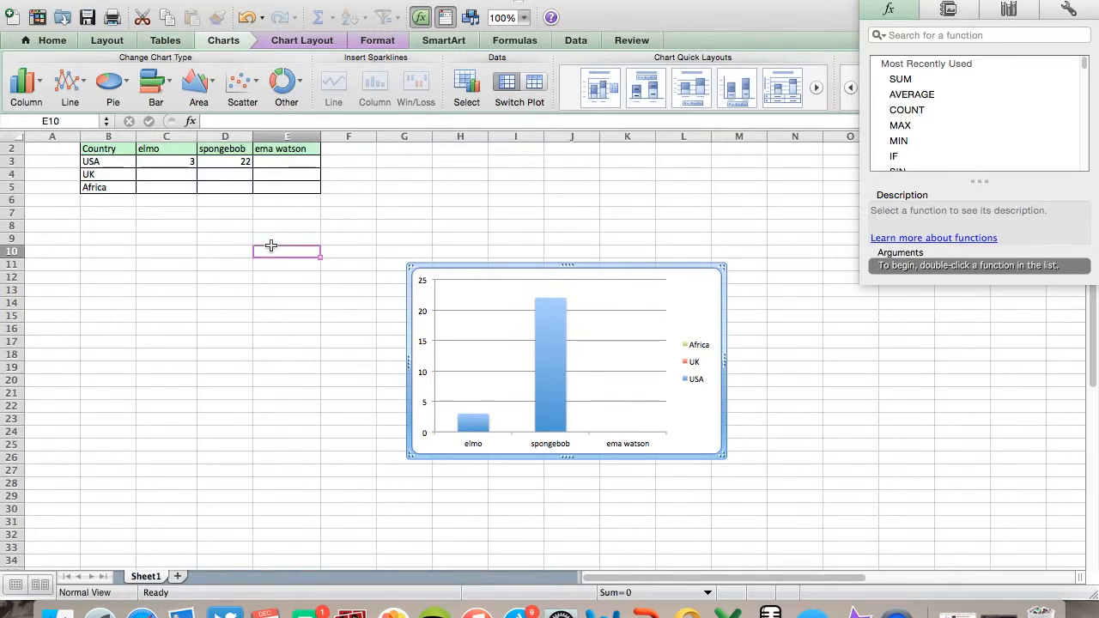
# - Fill in elmo's remaining figures with 75 for UK and 100 for Africa
pyautogui.click(184, 174)
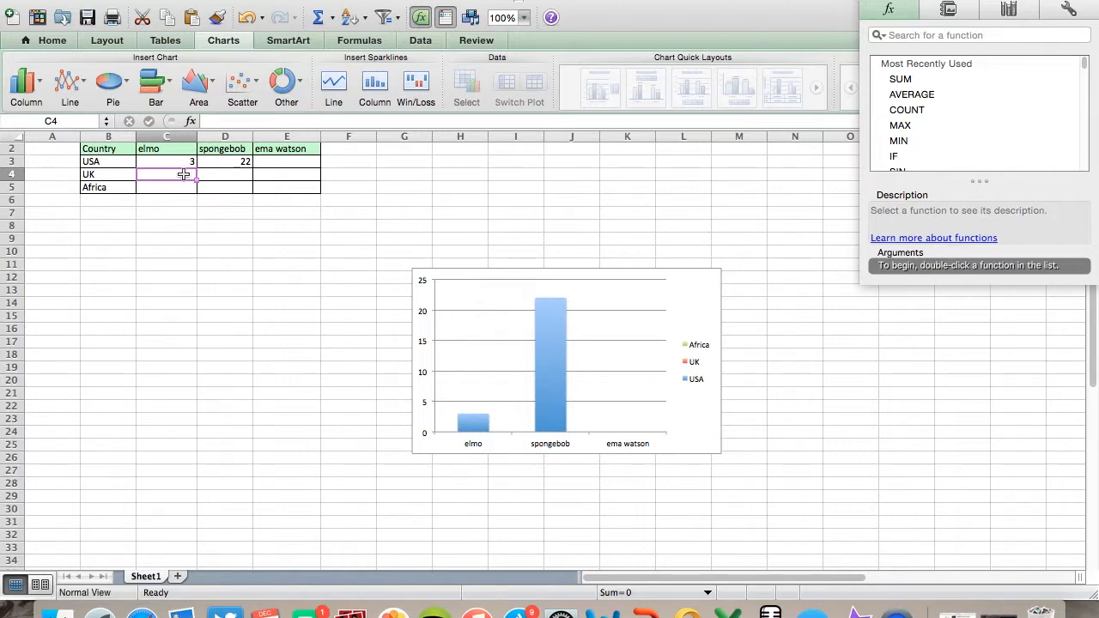
pyautogui.write('75')
pyautogui.press('Return')
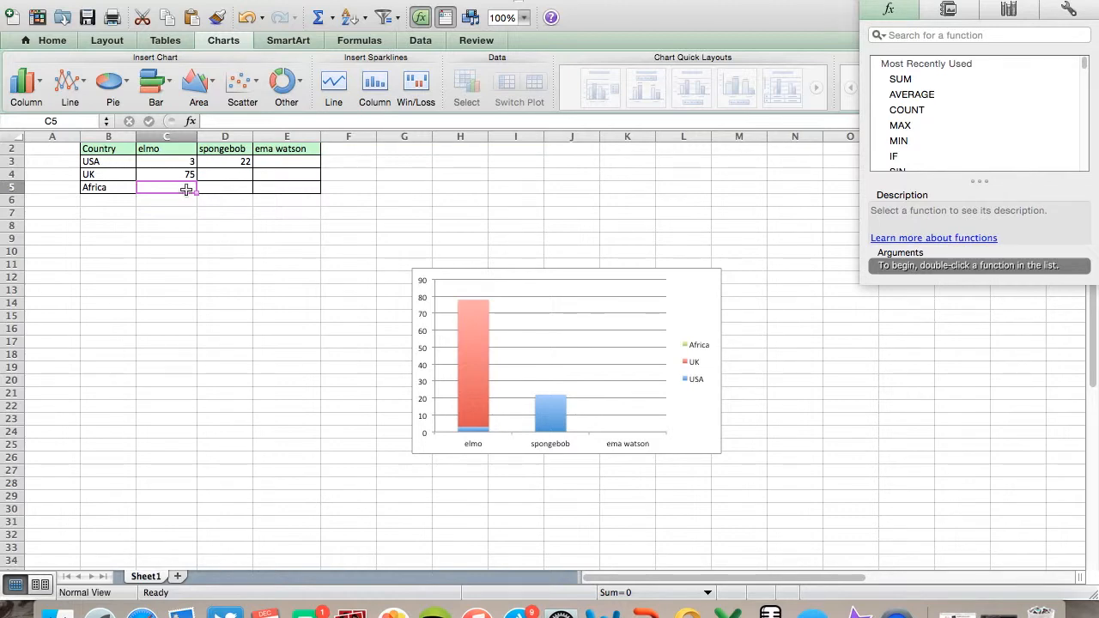
pyautogui.write('100')
pyautogui.press('Return')
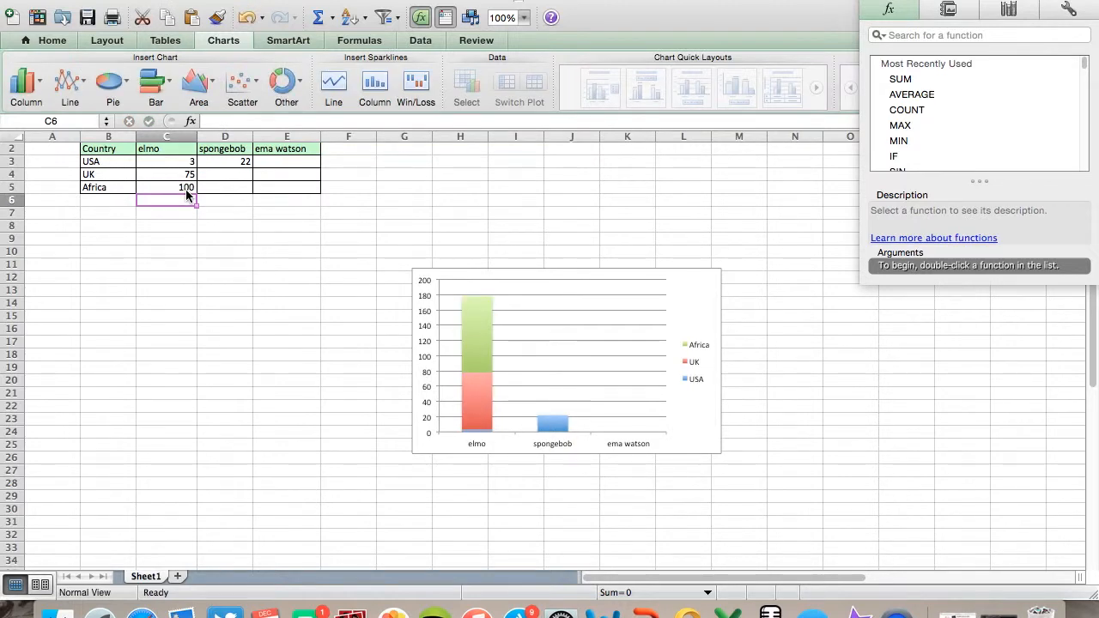
# - Select the UK cell in the spongebob column, D4
pyautogui.click(245, 176)
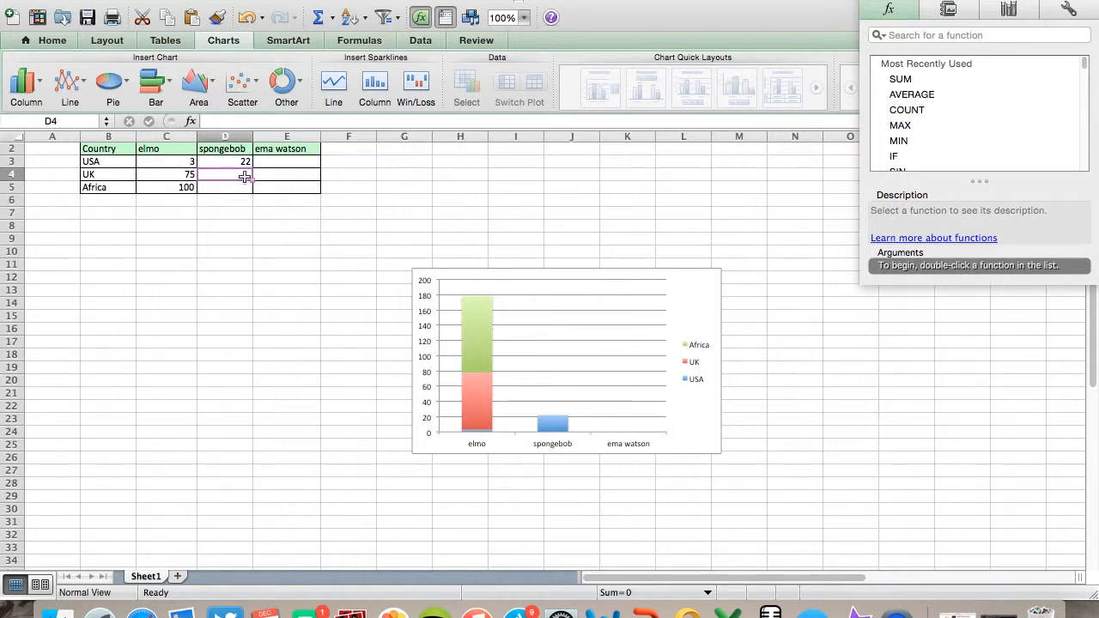